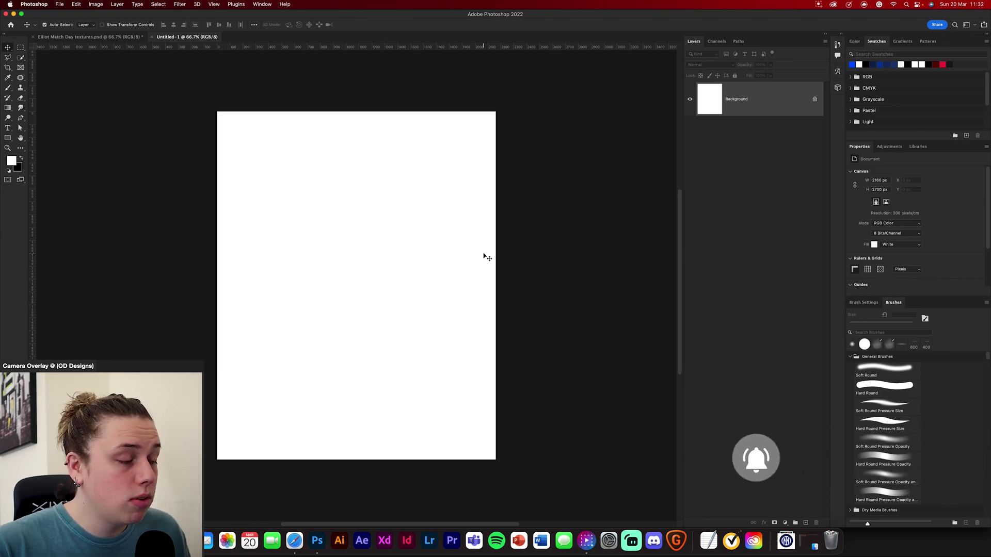
Add a gradient fill layer above the background and set the gradient's starting colour stop to dark red #7e0000.
{"action": "left_click", "coordinate": [786, 523]}
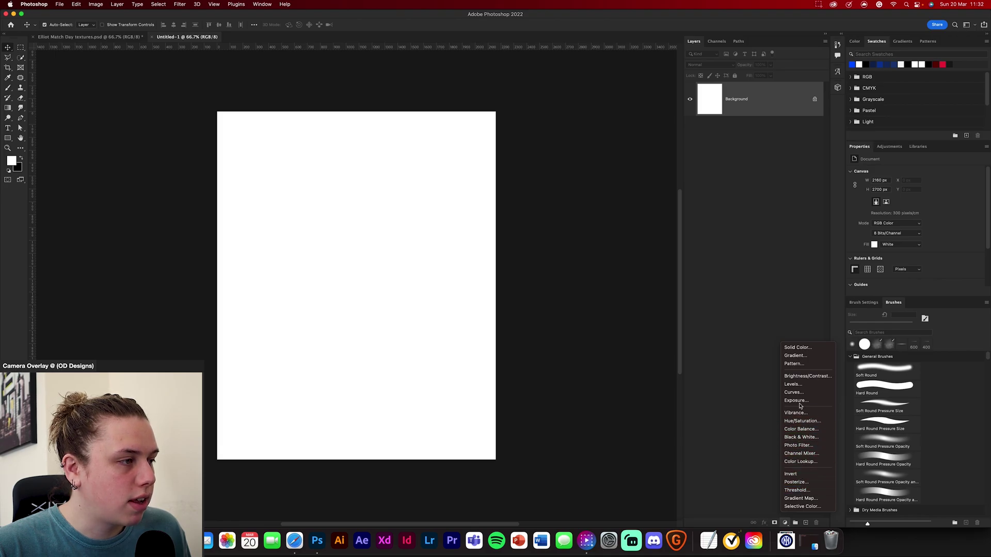
{"action": "left_click", "coordinate": [801, 357]}
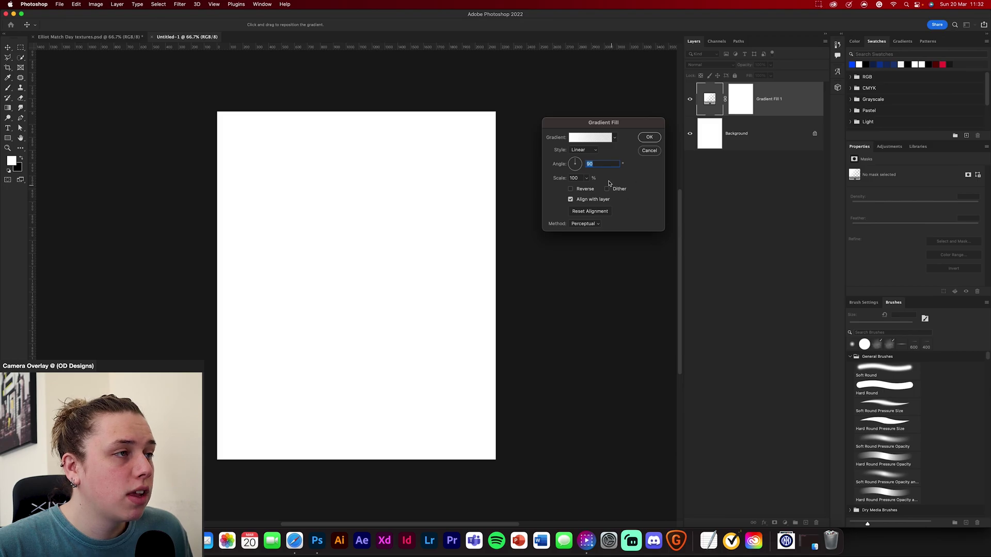
{"action": "left_click", "coordinate": [597, 143]}
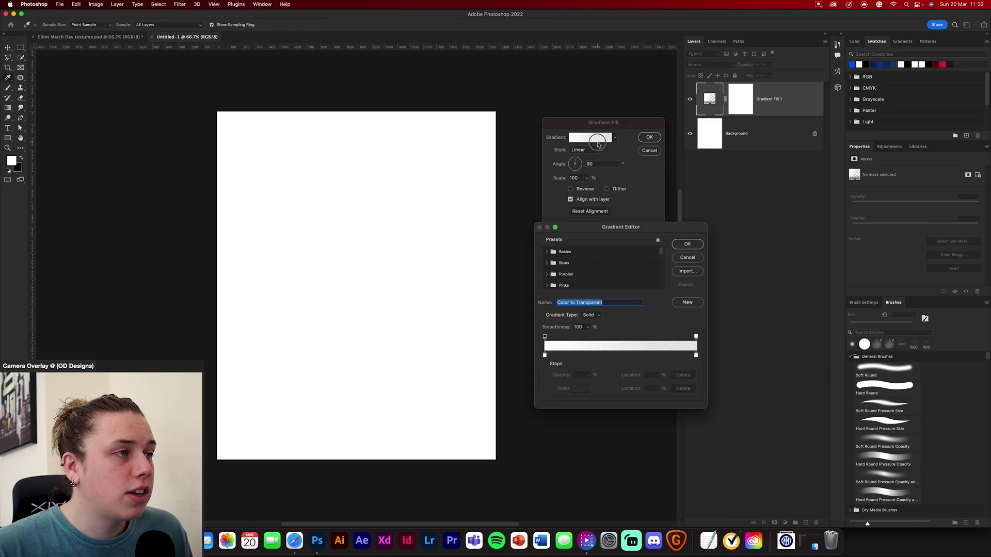
{"action": "double_click", "coordinate": [545, 356]}
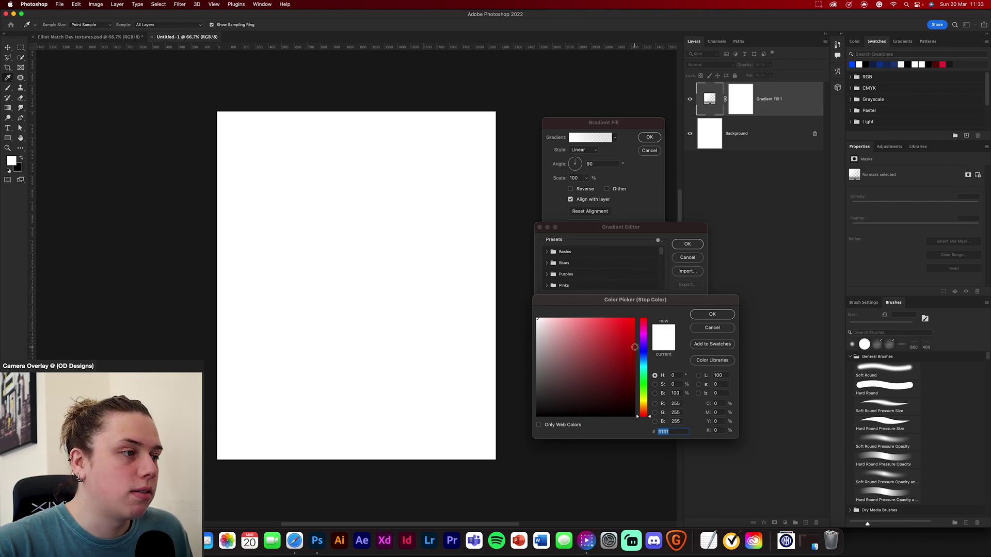
{"action": "left_click", "coordinate": [635, 367]}
{"action": "left_click", "coordinate": [635, 367]}
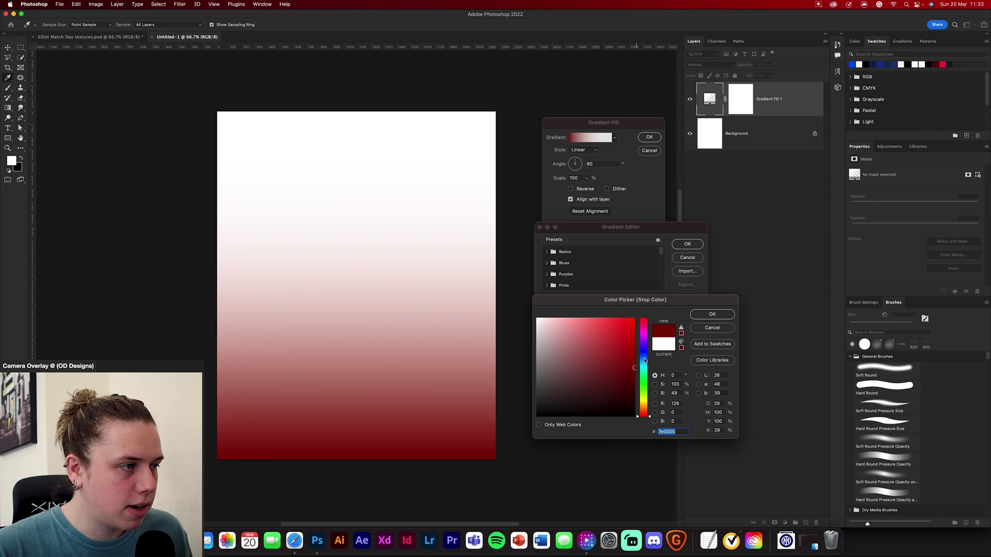
{"action": "left_click", "coordinate": [703, 313]}
Set the gradient's end colour stop to bright red, remove the end opacity stop and accept the gradient.
{"action": "double_click", "coordinate": [697, 357]}
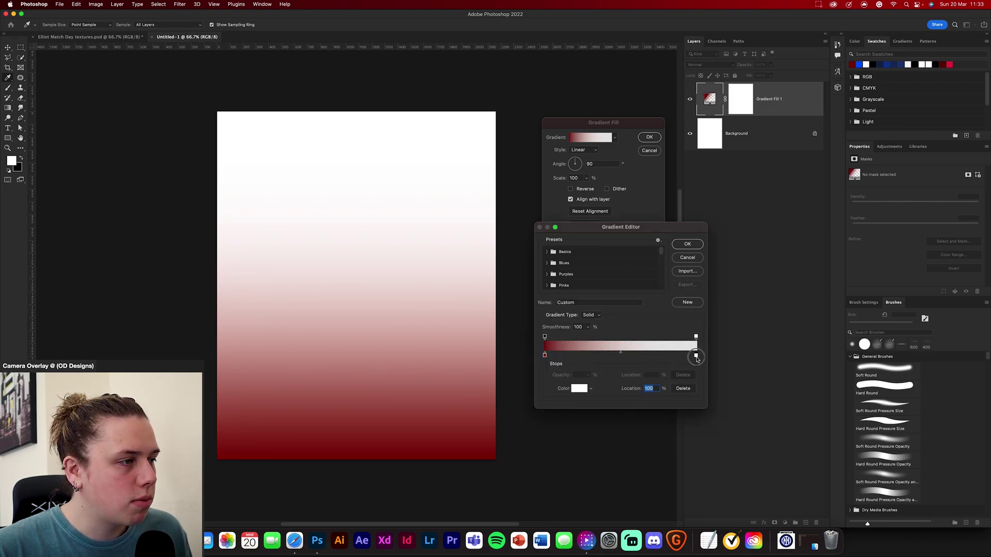
{"action": "left_click", "coordinate": [633, 323]}
{"action": "left_click", "coordinate": [712, 314]}
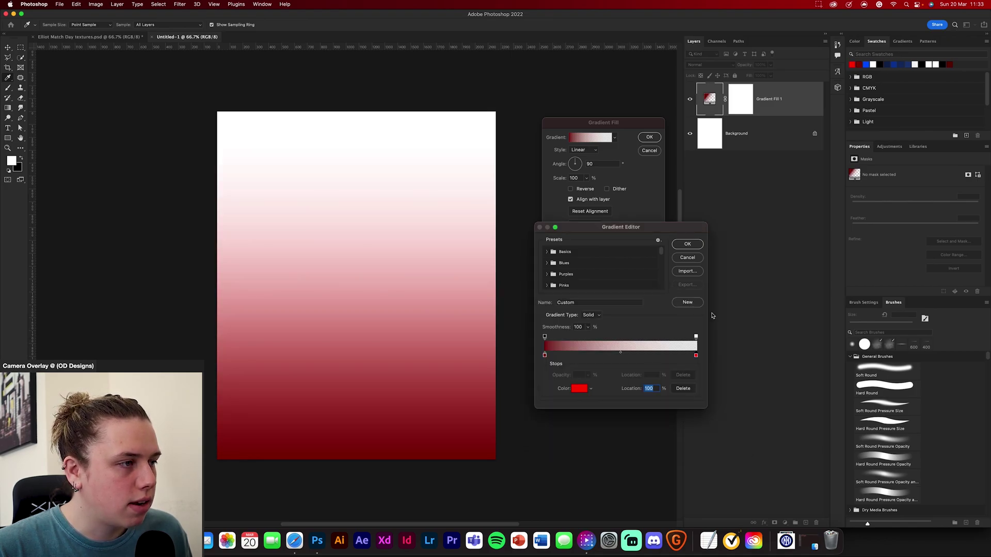
{"action": "left_click_drag", "start_coordinate": [697, 338], "coordinate": [716, 306]}
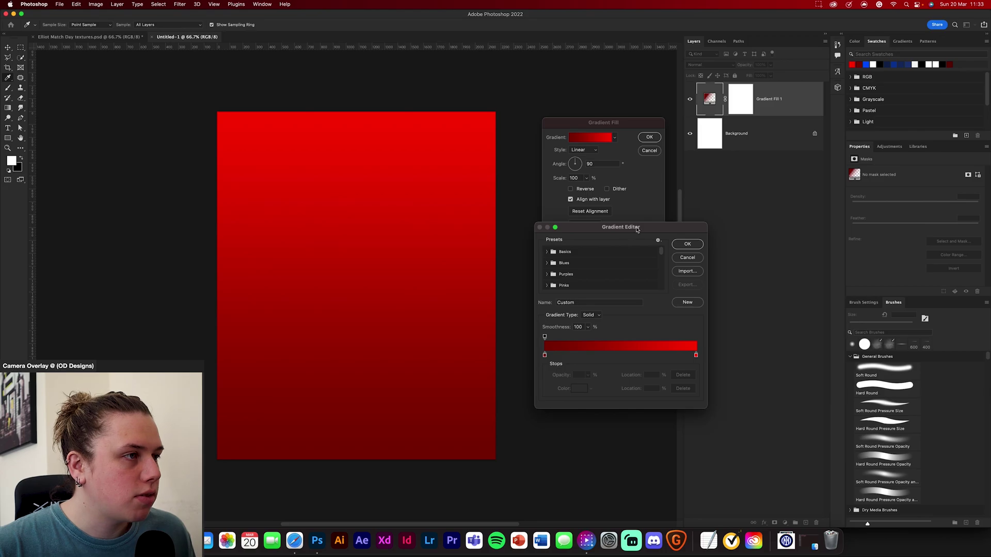
{"action": "left_click", "coordinate": [684, 243]}
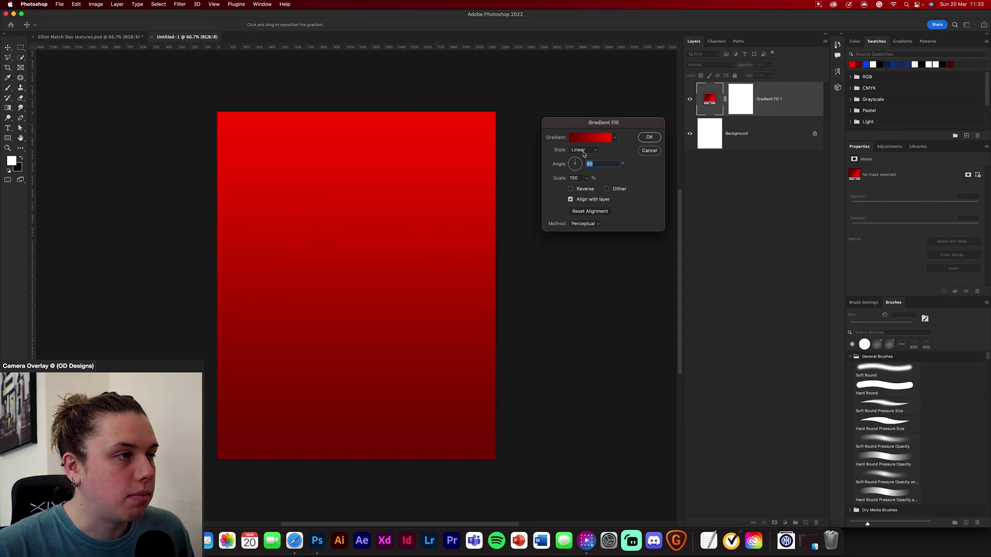
Rotate the linear gradient to about 103.34° and apply the gradient fill.
{"action": "left_click_drag", "start_coordinate": [575, 162], "coordinate": [574, 162]}
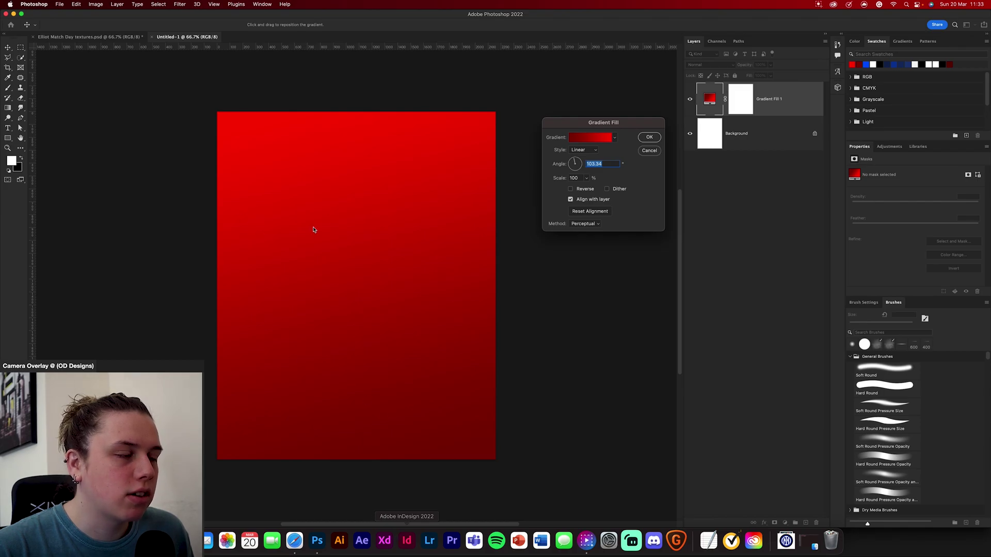
{"action": "left_click", "coordinate": [649, 136]}
{"action": "left_click", "coordinate": [181, 77]}
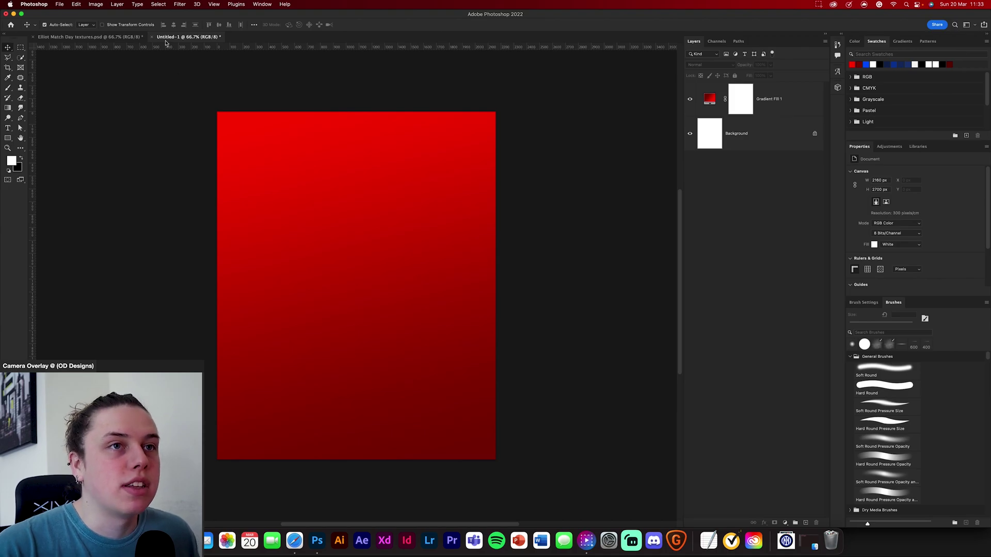
Hide the player images in Elliot Match Day textures.psd and copy the stadium photo from its BG group into the Untitled-1 document.
{"action": "left_click", "coordinate": [77, 37]}
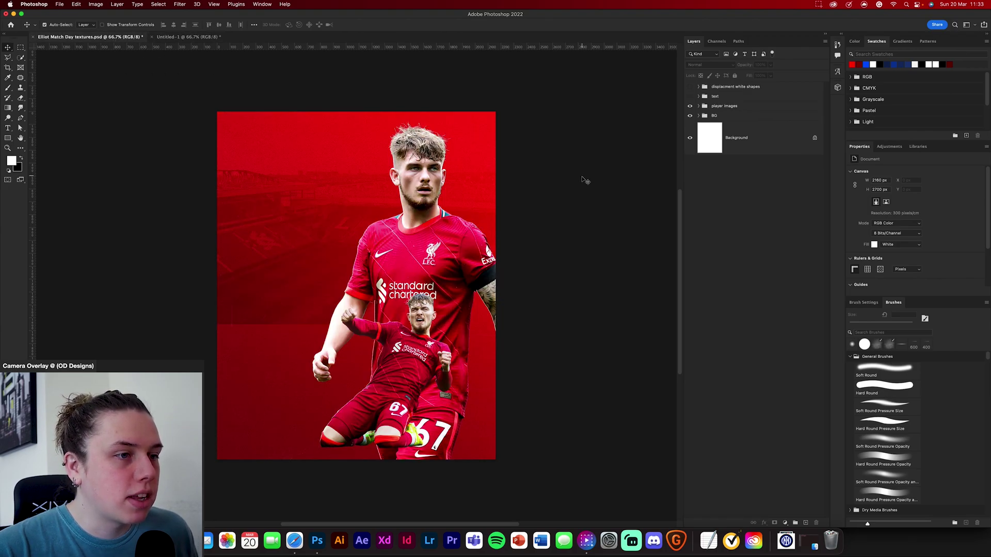
{"action": "left_click", "coordinate": [699, 106]}
{"action": "left_click", "coordinate": [698, 106]}
{"action": "left_click", "coordinate": [698, 116]}
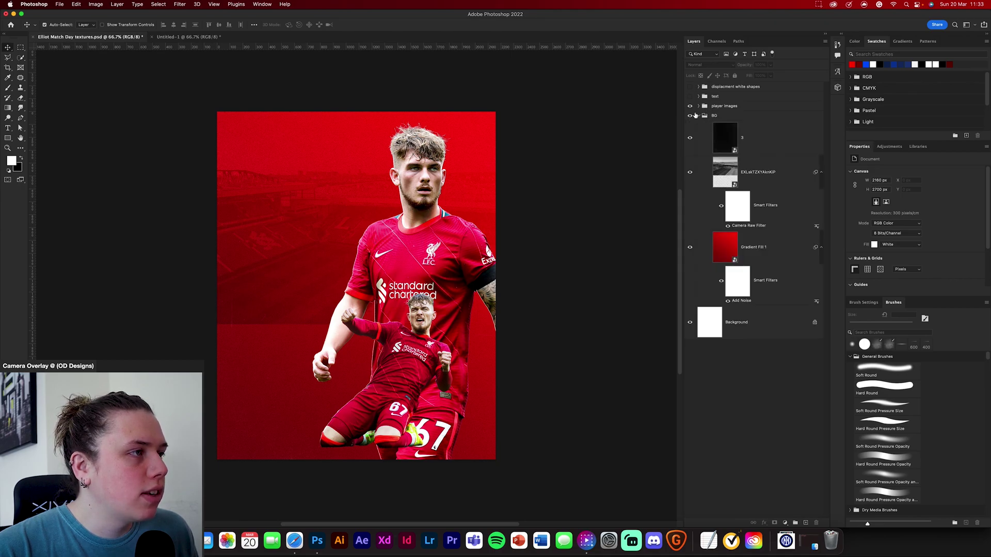
{"action": "left_click", "coordinate": [690, 105]}
{"action": "left_click", "coordinate": [769, 146]}
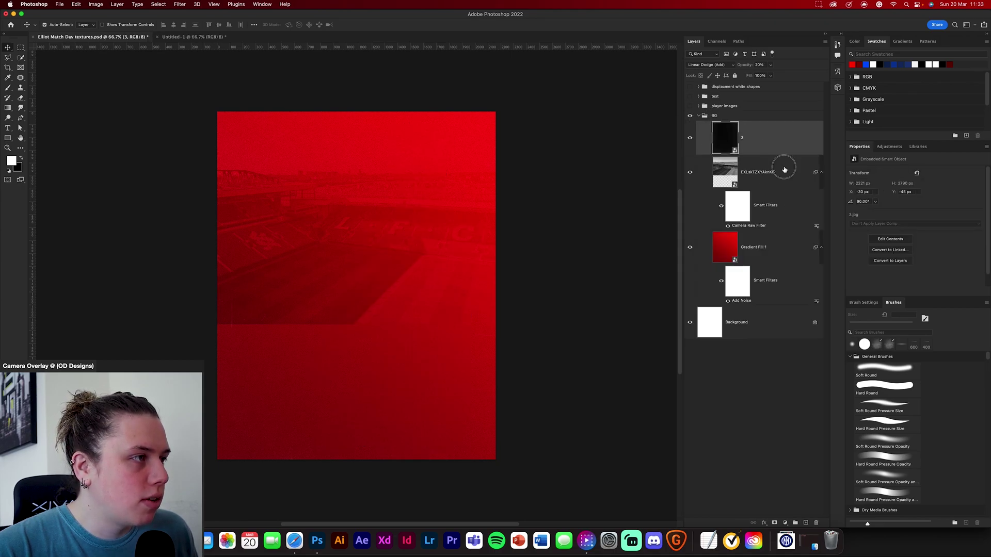
{"action": "left_click", "coordinate": [766, 186]}
{"action": "left_click_drag", "start_coordinate": [790, 168], "coordinate": [365, 234]}
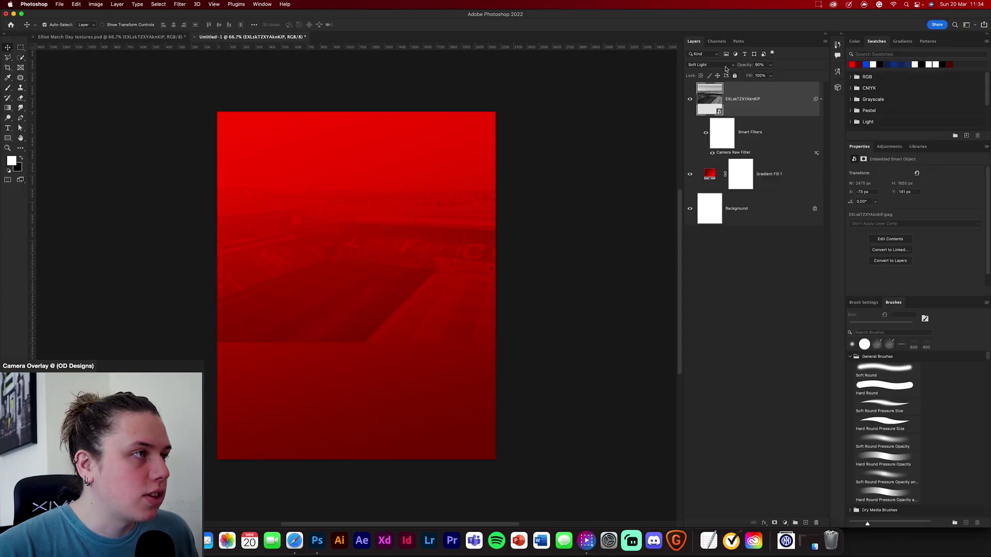
Set the stadium photo layer to Normal blending at 100% opacity.
{"action": "left_click", "coordinate": [722, 65]}
{"action": "left_click", "coordinate": [701, 7]}
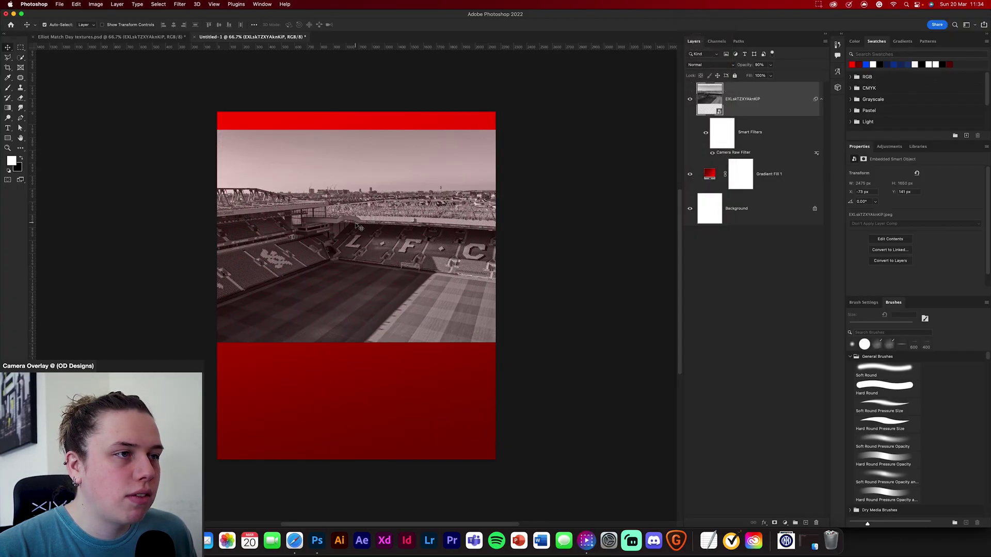
{"action": "left_click_drag", "start_coordinate": [754, 62], "coordinate": [891, 61]}
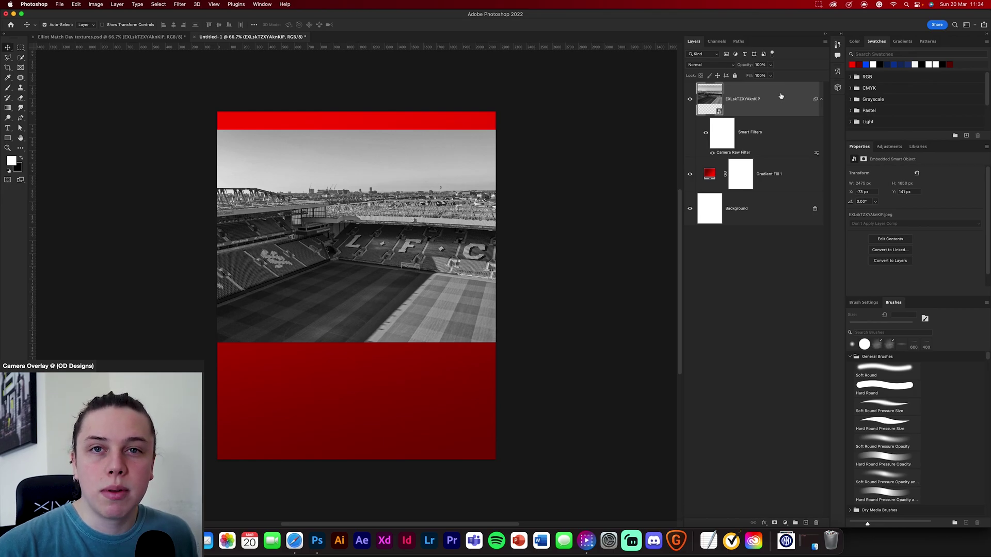
Set the stadium photo layer to Soft Light at 90% opacity and move the photo higher on the canvas.
{"action": "left_click", "coordinate": [712, 65]}
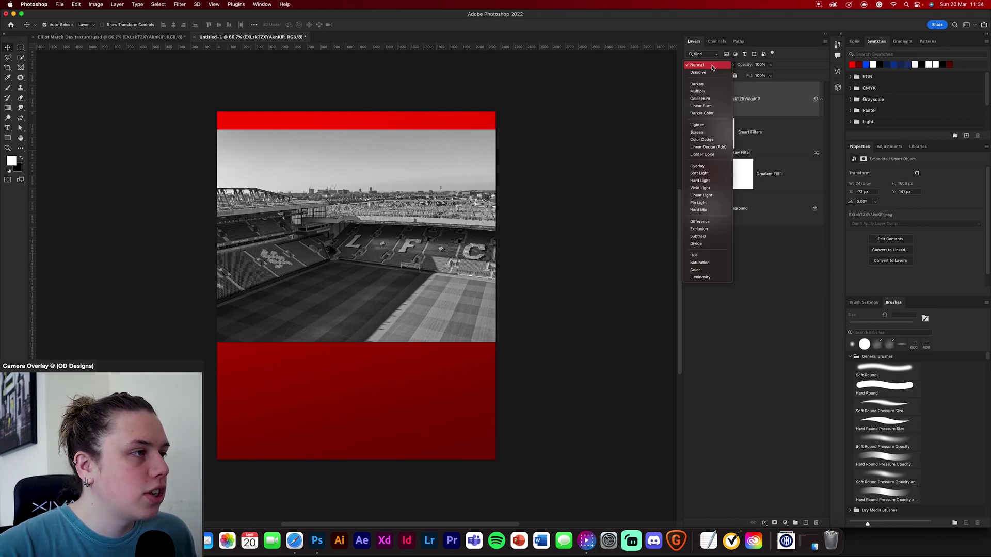
{"action": "left_click", "coordinate": [715, 172]}
{"action": "left_click", "coordinate": [766, 64]}
{"action": "type", "text": "90"}
{"action": "key", "text": "Return"}
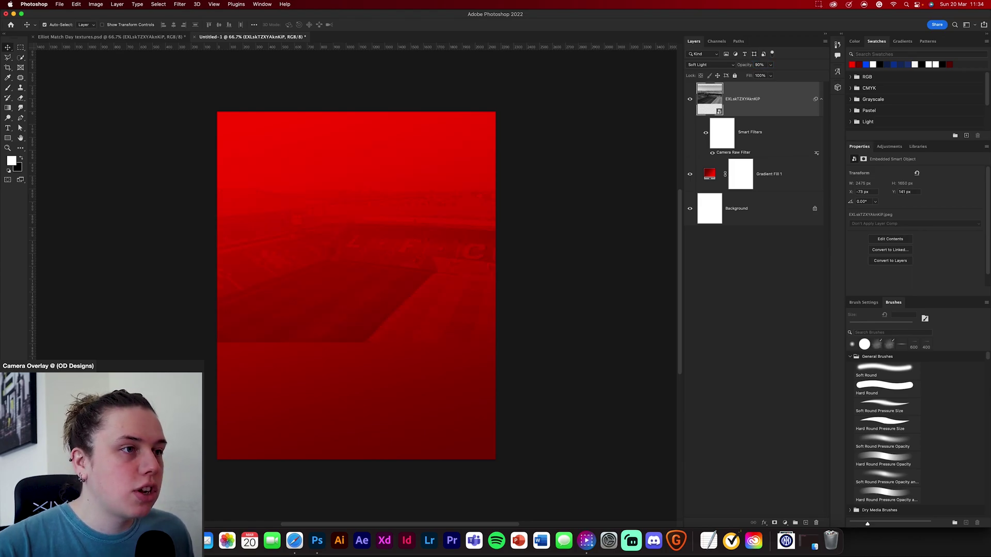
{"action": "left_click_drag", "start_coordinate": [374, 249], "coordinate": [371, 221]}
{"action": "left_click_drag", "start_coordinate": [436, 232], "coordinate": [422, 227]}
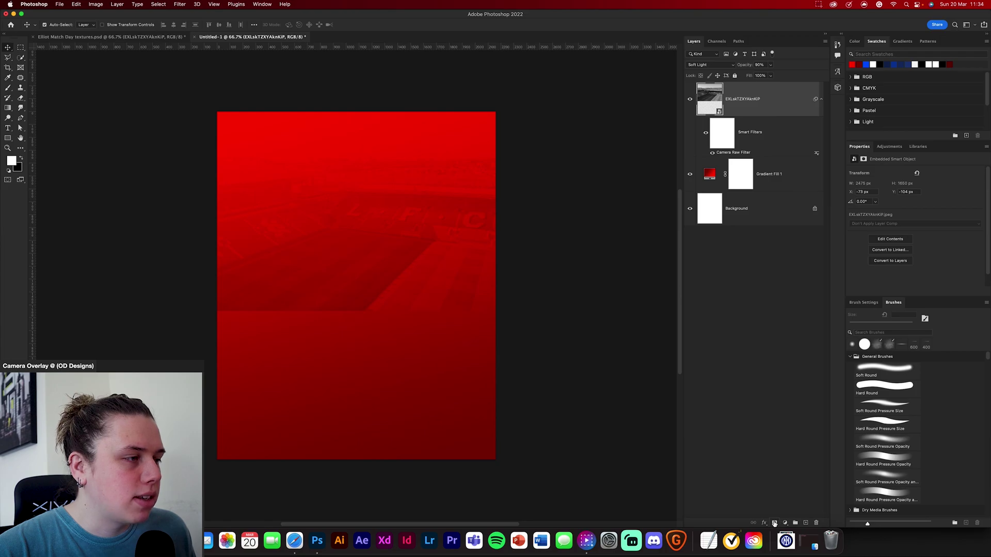
Add a layer mask to the stadium photo and paint out its lower edge in black with a 900 px Soft Round brush at 100% opacity.
{"action": "left_click", "coordinate": [774, 522]}
{"action": "left_click", "coordinate": [896, 373]}
{"action": "key", "text": "bracketright"}
{"action": "key", "text": "bracketright"}
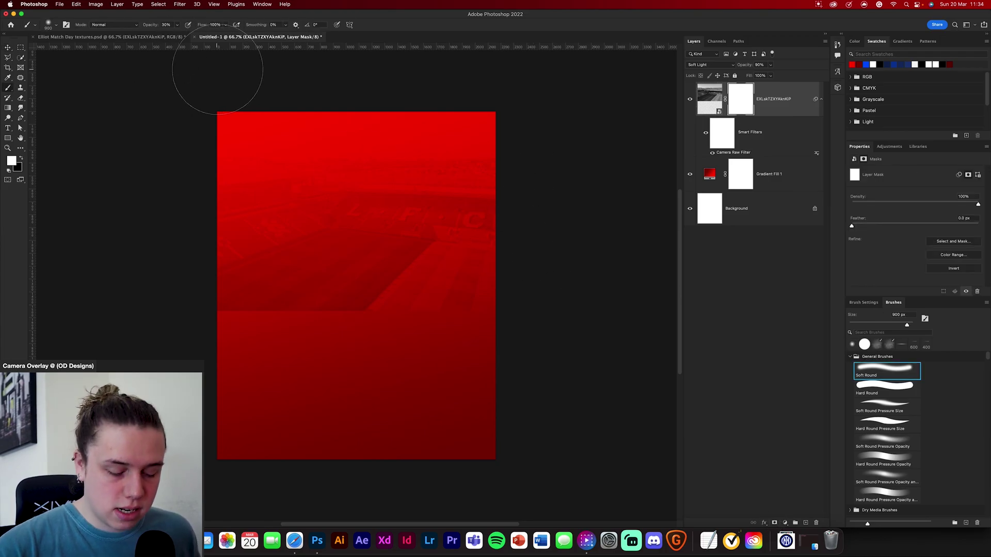
{"action": "key", "text": "x"}
{"action": "left_click_drag", "start_coordinate": [149, 28], "coordinate": [240, 38]}
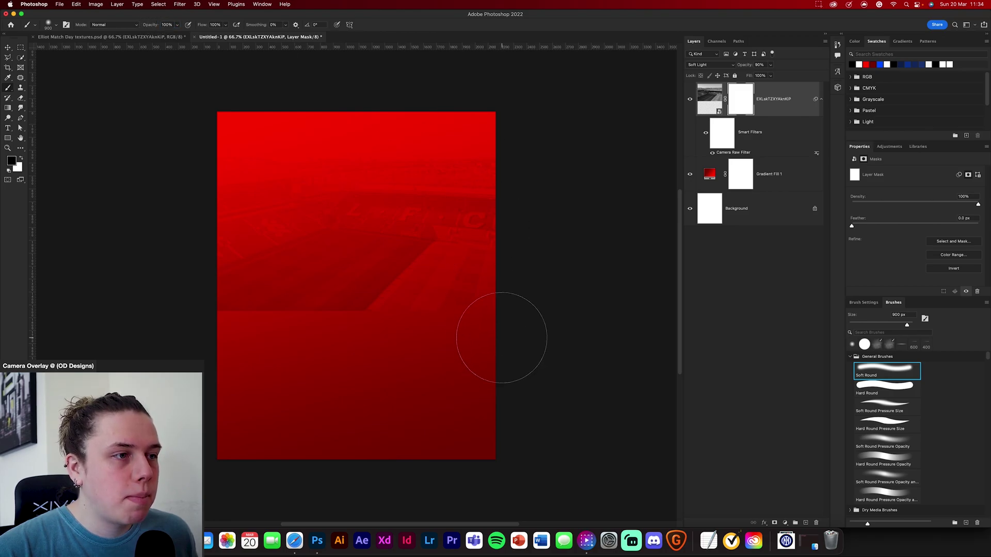
{"action": "mouse_move", "coordinate": [498, 312]}
{"action": "left_mouse_down"}
{"action": "mouse_move", "coordinate": [482, 347]}
{"action": "mouse_move", "coordinate": [221, 343]}
{"action": "mouse_move", "coordinate": [611, 327]}
{"action": "mouse_move", "coordinate": [426, 324]}
{"action": "mouse_move", "coordinate": [495, 303]}
{"action": "mouse_move", "coordinate": [257, 325]}
{"action": "left_mouse_up"}
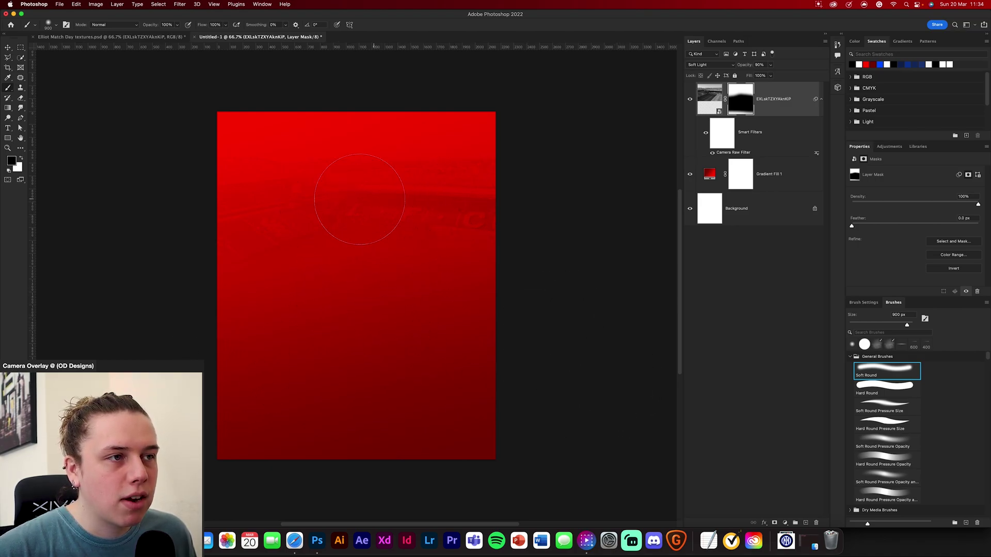
Paint white on the stadium photo's mask to bring back the stands across the middle of the photo.
{"action": "key", "text": "x"}
{"action": "mouse_move", "coordinate": [313, 202]}
{"action": "left_mouse_down"}
{"action": "mouse_move", "coordinate": [562, 206]}
{"action": "mouse_move", "coordinate": [367, 172]}
{"action": "mouse_move", "coordinate": [404, 216]}
{"action": "left_mouse_up"}
{"action": "key", "text": "x"}
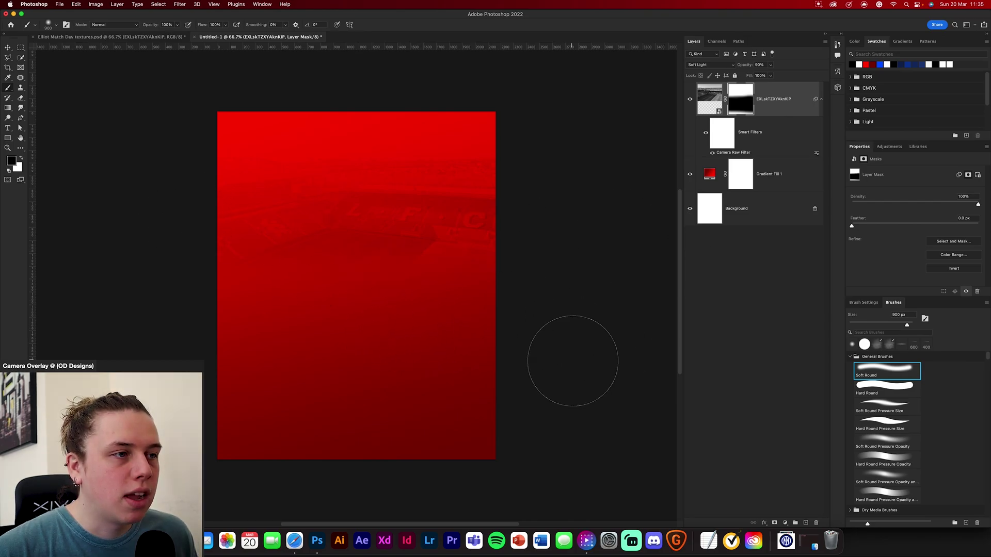
Copy the dark scratch texture layer 3 from Elliot Match Day textures.psd into Untitled-1 and transform it to cover the canvas.
{"action": "left_click", "coordinate": [161, 38]}
{"action": "left_click", "coordinate": [774, 151]}
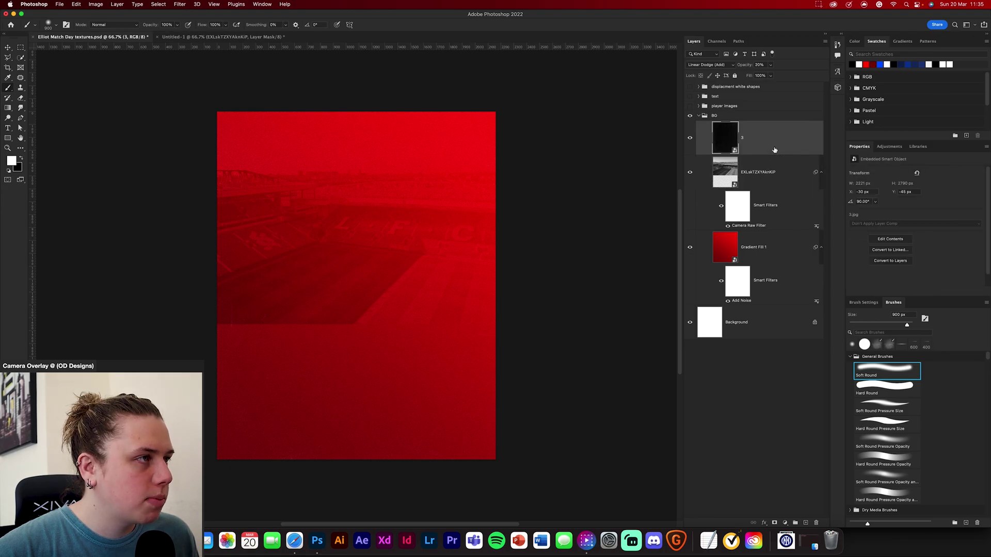
{"action": "left_click_drag", "start_coordinate": [756, 142], "coordinate": [398, 298]}
{"action": "key", "text": "super+t"}
{"action": "left_click_drag", "start_coordinate": [209, 291], "coordinate": [217, 291]}
{"action": "left_click_drag", "start_coordinate": [343, 274], "coordinate": [342, 263]}
{"action": "left_click_drag", "start_coordinate": [356, 113], "coordinate": [356, 105]}
{"action": "left_click", "coordinate": [380, 24]}
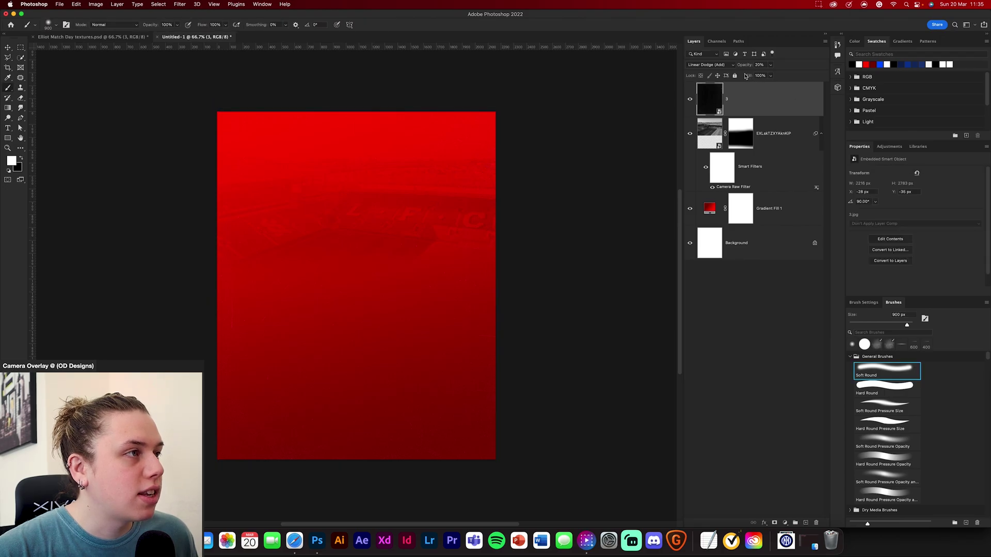
Set the scratch texture layer to Normal blending at 100% opacity.
{"action": "left_click", "coordinate": [708, 64]}
{"action": "left_click", "coordinate": [725, 39]}
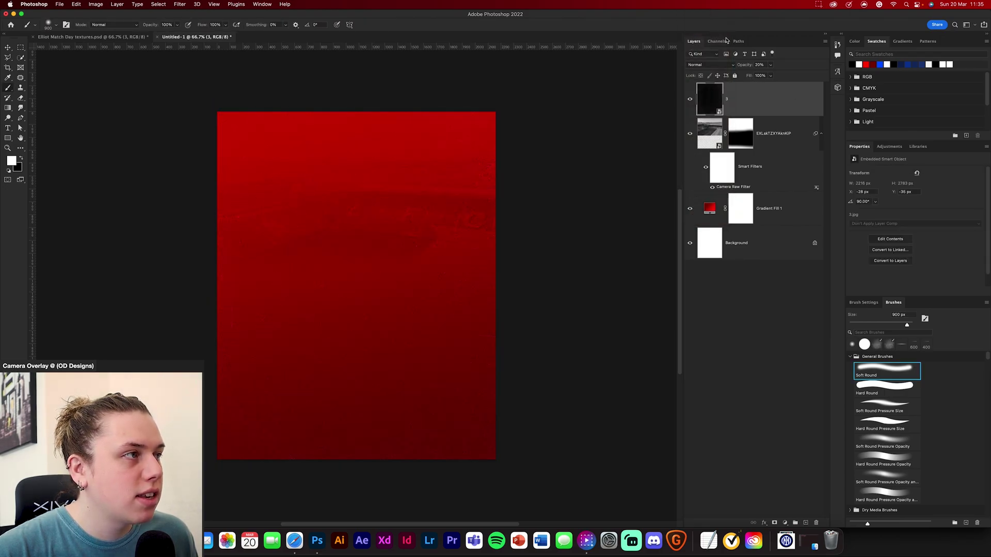
{"action": "left_click_drag", "start_coordinate": [749, 65], "coordinate": [784, 65]}
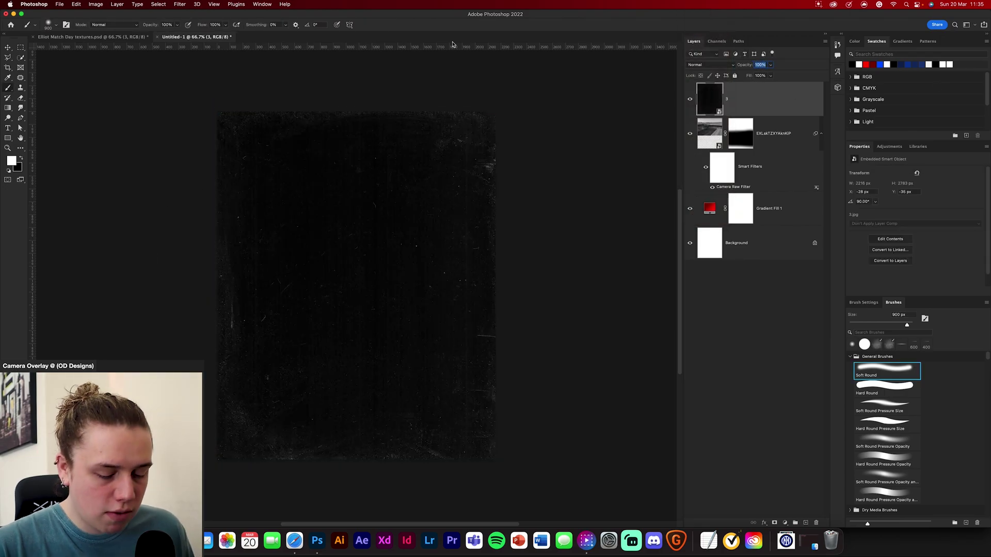
Set the scratch texture layer to 20% opacity with Linear Dodge (Add) blending.
{"action": "type", "text": "20"}
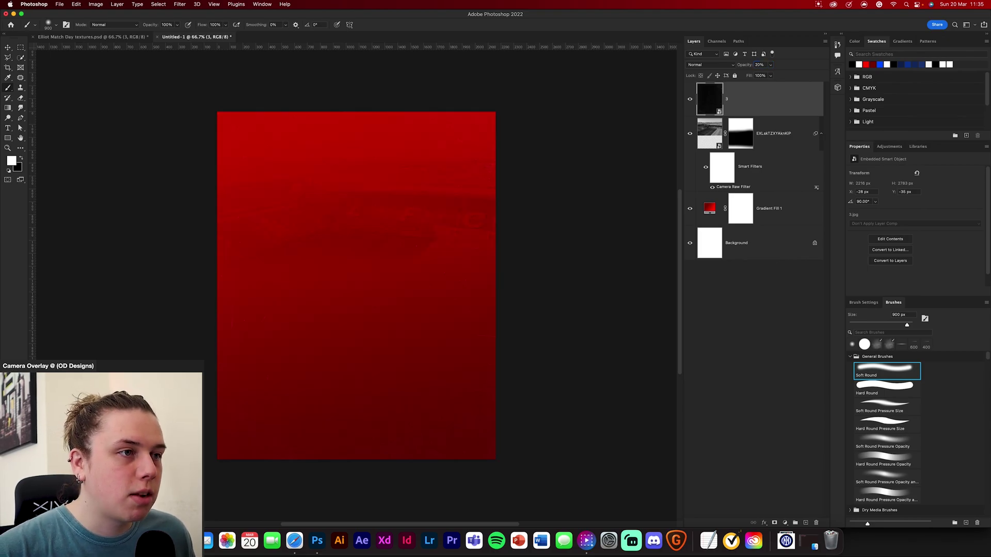
{"action": "left_click", "coordinate": [707, 64]}
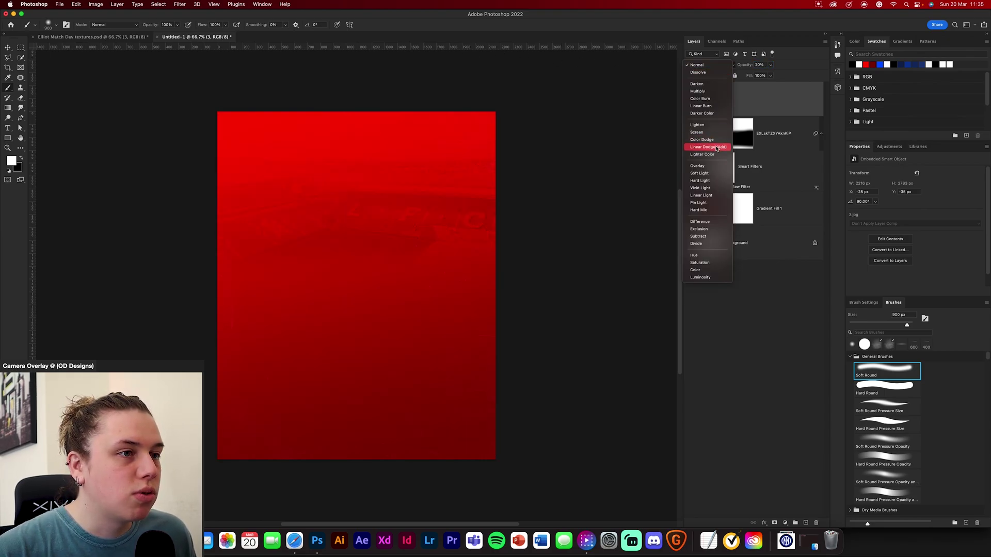
{"action": "key", "text": "Return"}
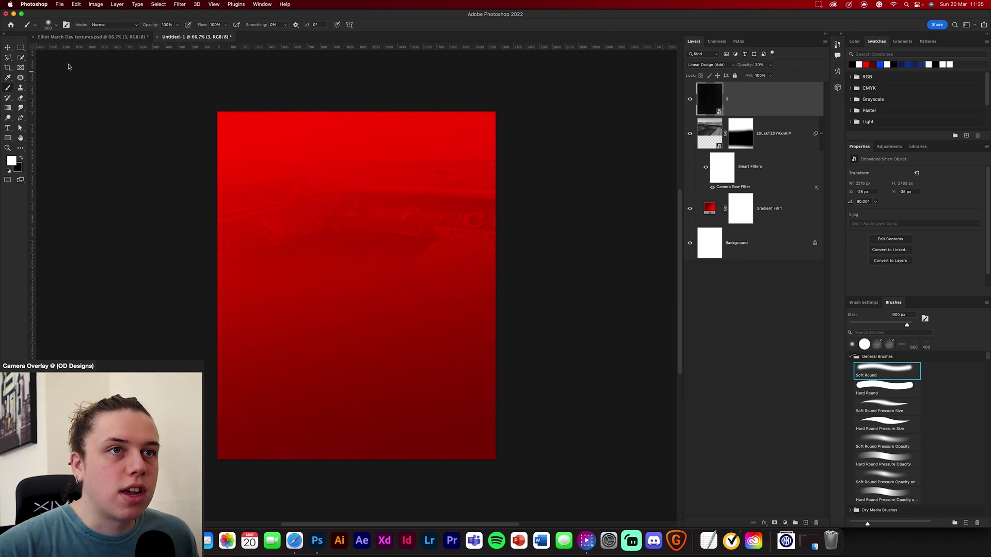
Return to Elliot Match Day textures.psd, collapse and hide the BG group, and show the player images group.
{"action": "key", "text": "ctrl+Tab"}
{"action": "left_click", "coordinate": [579, 329]}
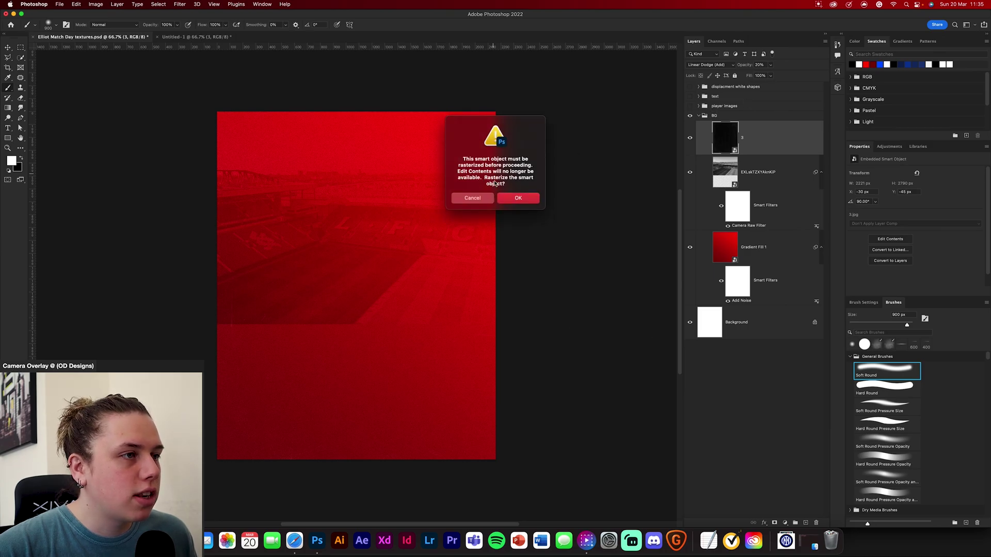
{"action": "left_click", "coordinate": [479, 197]}
{"action": "left_click", "coordinate": [698, 115]}
{"action": "left_click", "coordinate": [690, 116]}
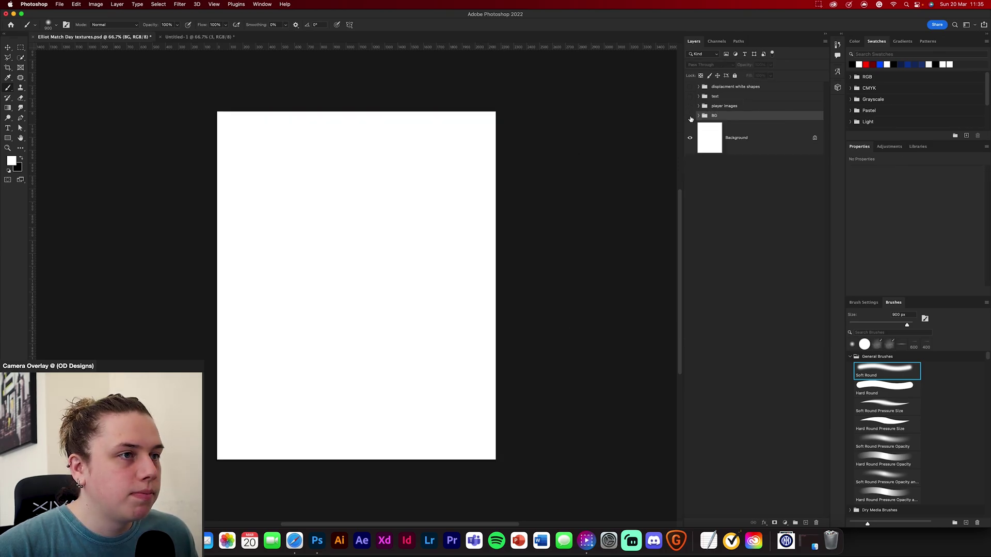
{"action": "left_click", "coordinate": [690, 107]}
Switch to the Move tool, deselect all layers and expand the player images group.
{"action": "left_click", "coordinate": [610, 202]}
{"action": "left_click", "coordinate": [488, 187]}
{"action": "key", "text": "v"}
{"action": "left_click", "coordinate": [154, 141]}
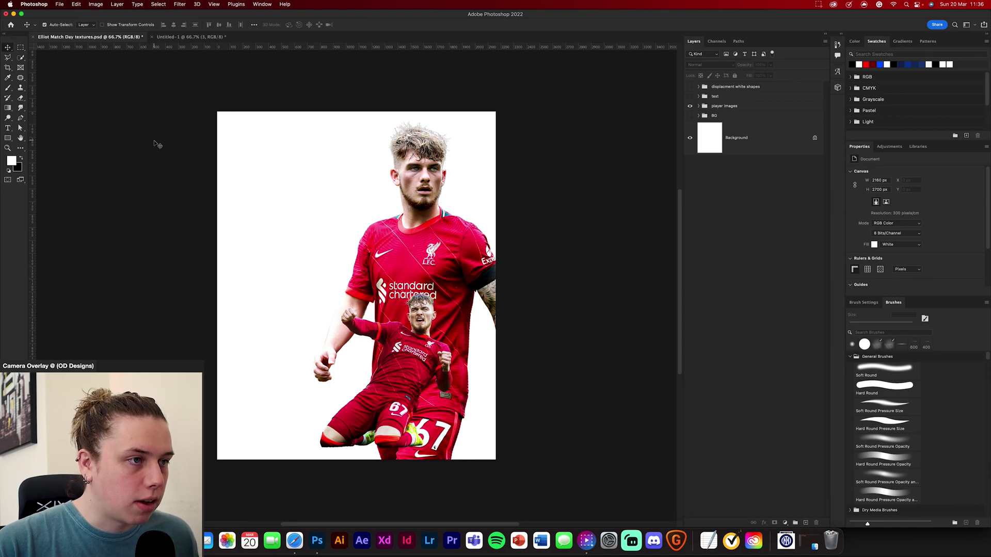
{"action": "left_click", "coordinate": [698, 105]}
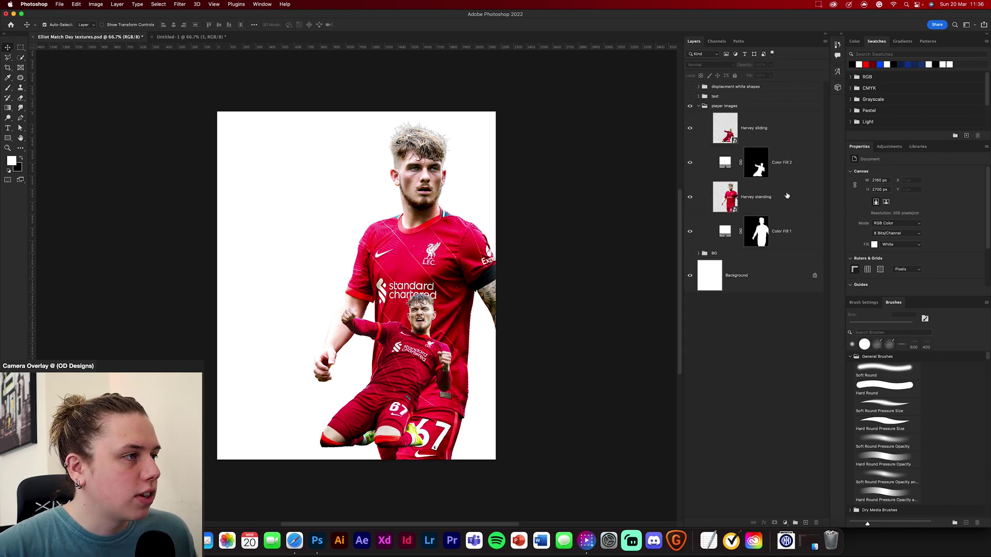
Copy the Harvey standing layer into the Untitled-1 poster and fine-tune the player's position with Free Transform.
{"action": "left_click", "coordinate": [789, 203]}
{"action": "left_click_drag", "start_coordinate": [788, 198], "coordinate": [410, 302]}
{"action": "key", "text": "super+t"}
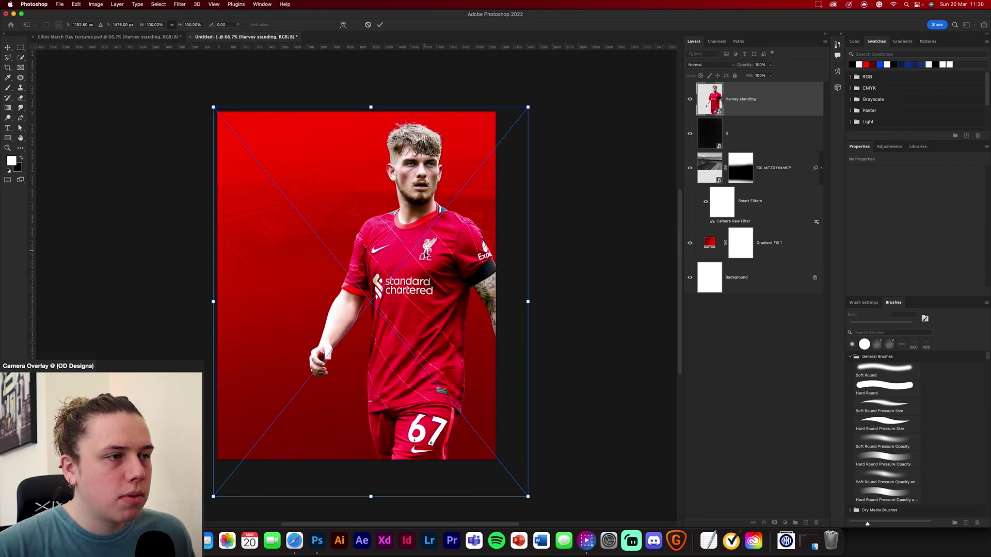
{"action": "left_click_drag", "start_coordinate": [424, 256], "coordinate": [429, 255]}
{"action": "left_click", "coordinate": [381, 27]}
{"action": "left_click", "coordinate": [552, 199]}
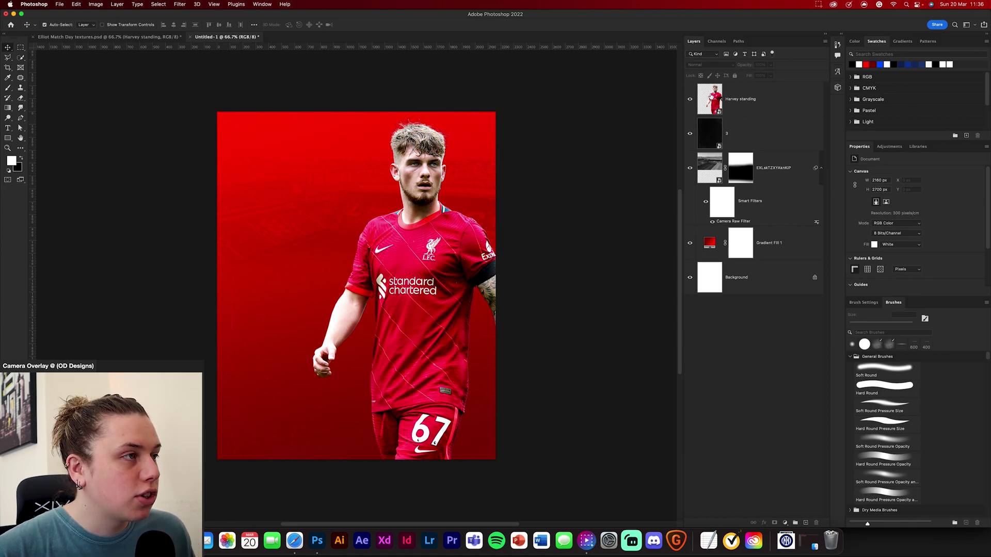
Open the Harvey standing smart object, select its Curves 2 adjustment and examine the player's face up close.
{"action": "left_click", "coordinate": [716, 104]}
{"action": "double_click", "coordinate": [715, 112]}
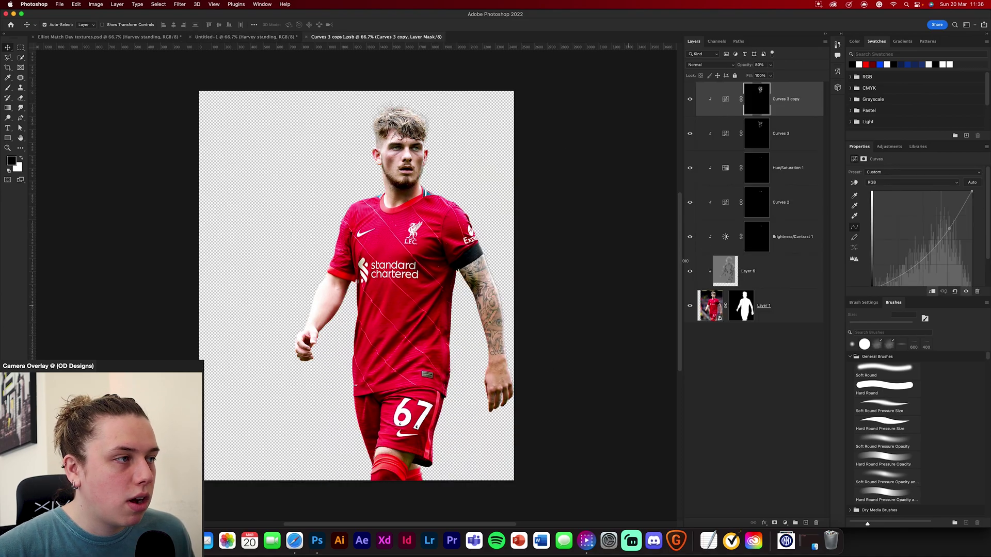
{"action": "left_click", "coordinate": [758, 212]}
{"action": "key", "text": "super+equal"}
{"action": "key", "text": "super+equal"}
{"action": "key", "text": "super+equal"}
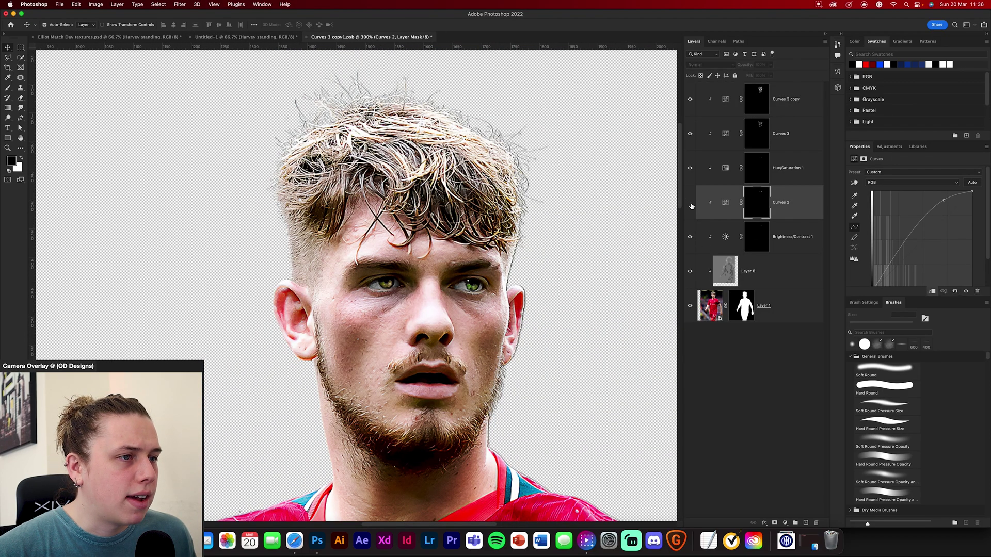
Toggle the Curves 2 and Curves 3 adjustments off and on to compare their effect on the face.
{"action": "left_click", "coordinate": [690, 202]}
{"action": "left_click", "coordinate": [689, 203]}
{"action": "left_click", "coordinate": [690, 202]}
{"action": "left_click", "coordinate": [690, 203]}
{"action": "left_click", "coordinate": [690, 202]}
{"action": "left_click", "coordinate": [690, 203]}
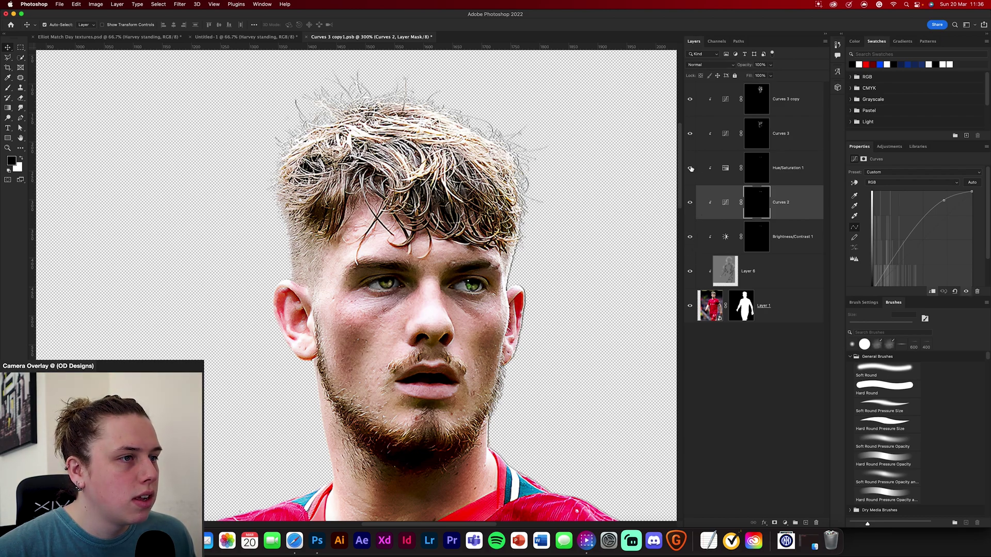
{"action": "left_click", "coordinate": [691, 135]}
{"action": "left_click", "coordinate": [692, 135]}
{"action": "left_click", "coordinate": [691, 135]}
{"action": "left_click", "coordinate": [691, 135]}
{"action": "left_click", "coordinate": [691, 135]}
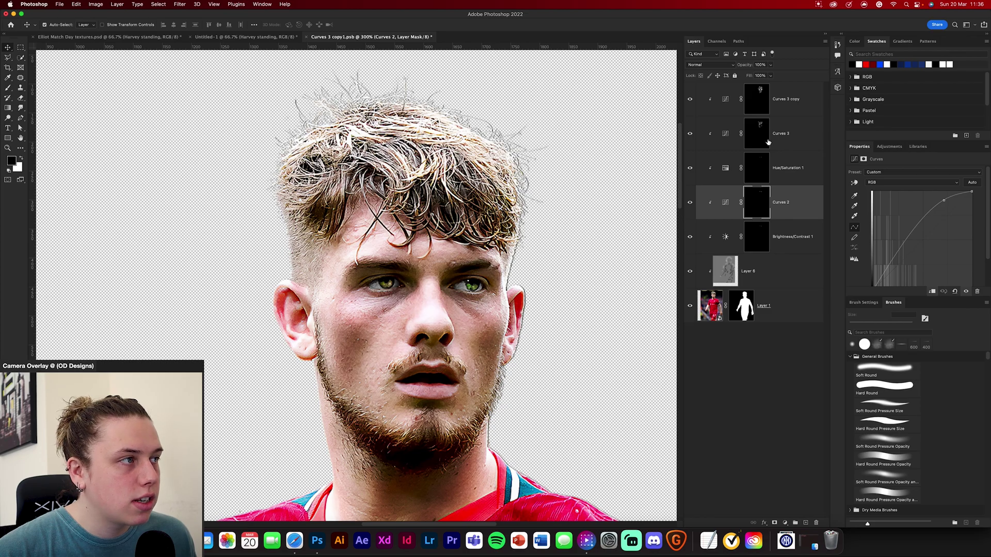
Toggle the Curves 3 copy adjustment to compare the shading, look over the whole player and close the smart object.
{"action": "left_click", "coordinate": [690, 99]}
{"action": "left_click", "coordinate": [689, 100]}
{"action": "left_click", "coordinate": [690, 100]}
{"action": "left_click", "coordinate": [690, 100]}
{"action": "scroll", "coordinate": [479, 282], "scroll_direction": "down", "scroll_amount": 10}
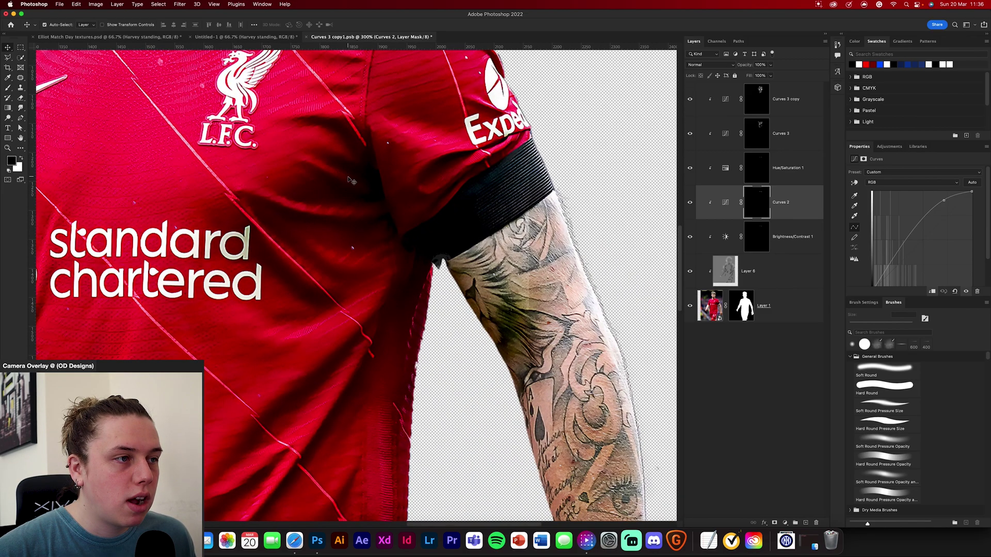
{"action": "key", "text": "super+0"}
{"action": "key", "text": "super+minus"}
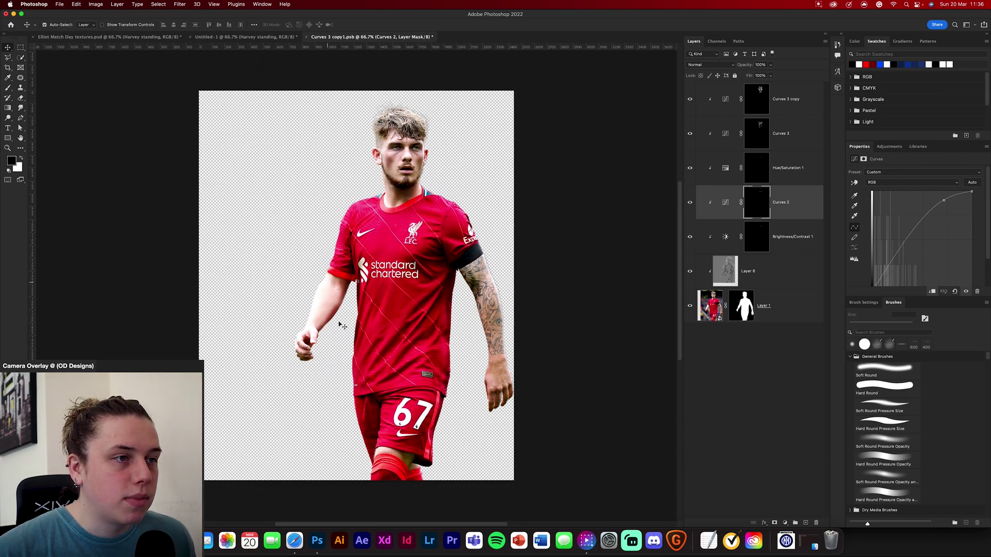
{"action": "left_click", "coordinate": [304, 37]}
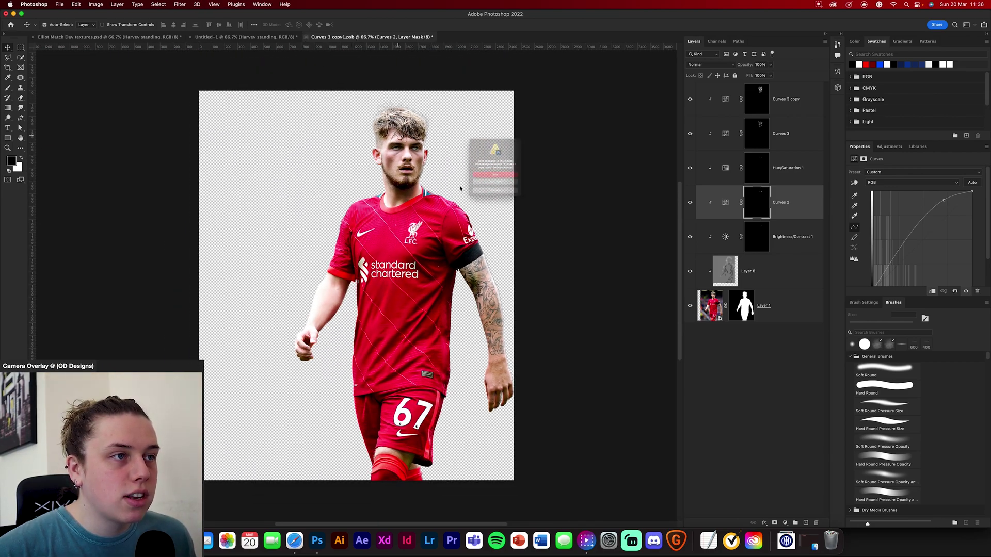
{"action": "left_click", "coordinate": [498, 182]}
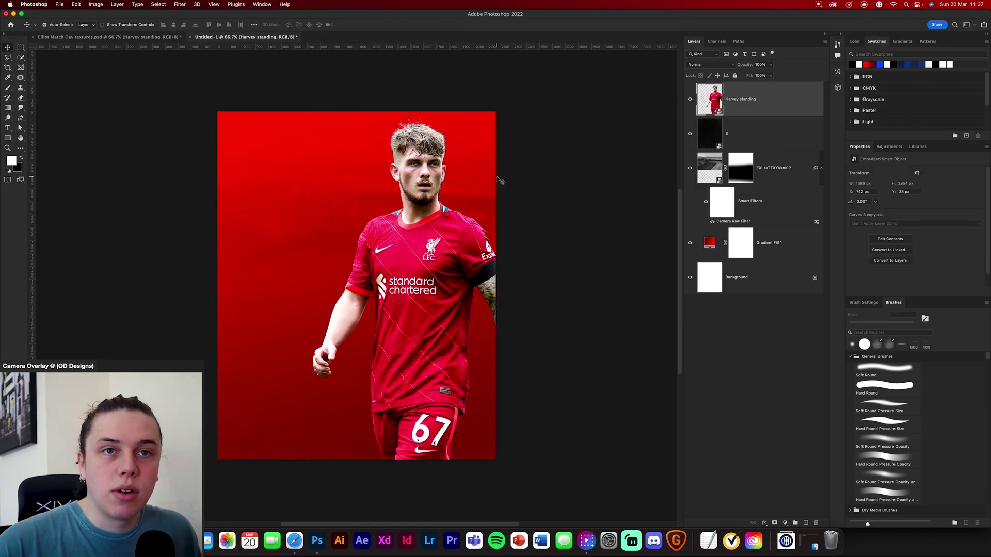
Move the standing player slightly down and copy the Harvey sliding layer into the poster in front of him.
{"action": "left_click", "coordinate": [551, 253]}
{"action": "left_click_drag", "start_coordinate": [418, 236], "coordinate": [418, 252]}
{"action": "left_click", "coordinate": [529, 263]}
{"action": "key", "text": "ctrl+Tab"}
{"action": "left_click_drag", "start_coordinate": [780, 134], "coordinate": [402, 382]}
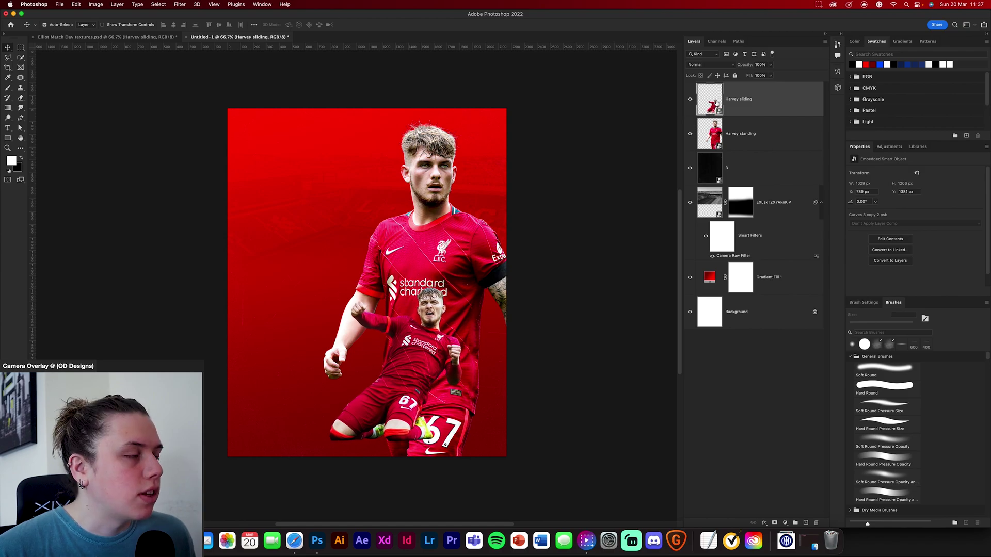
Open the Harvey sliding smart object and inspect its Layer 4 and Hue/Saturation 1 copy layers.
{"action": "double_click", "coordinate": [715, 103]}
{"action": "left_click", "coordinate": [780, 210]}
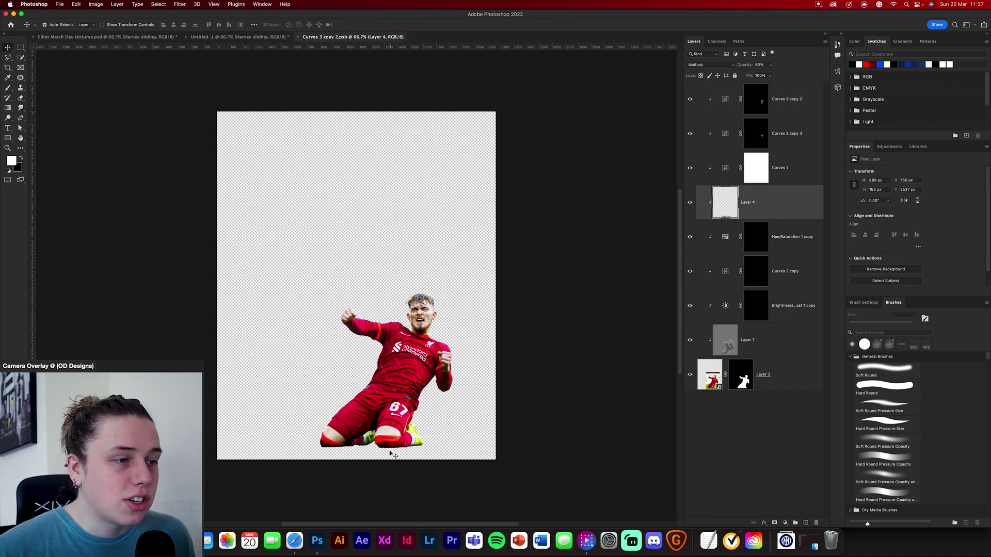
{"action": "left_click", "coordinate": [717, 243]}
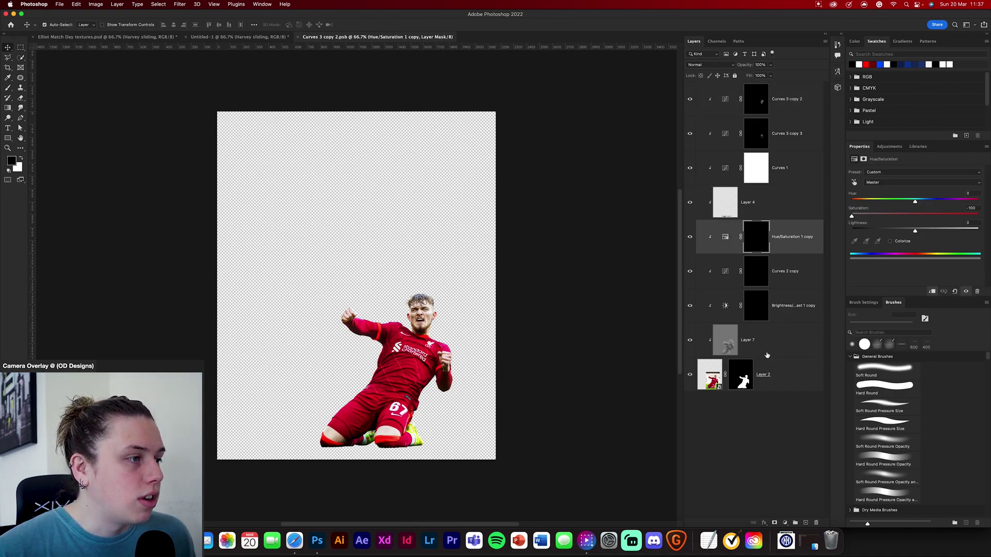
Toggle the Layer 7 overlay off and on to compare its effect on the sliding player, and close the smart object.
{"action": "left_click", "coordinate": [722, 351]}
{"action": "left_click", "coordinate": [690, 341]}
{"action": "left_click", "coordinate": [690, 341]}
{"action": "left_click", "coordinate": [690, 341]}
{"action": "left_click", "coordinate": [690, 341]}
{"action": "left_click", "coordinate": [690, 341]}
{"action": "left_click", "coordinate": [690, 341]}
{"action": "left_click", "coordinate": [690, 340]}
{"action": "left_click", "coordinate": [691, 341]}
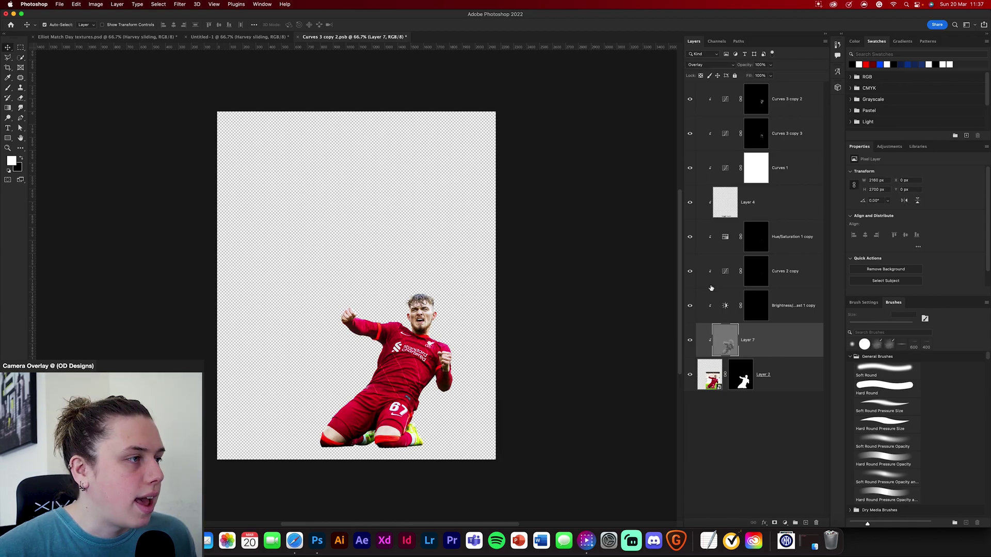
{"action": "left_click", "coordinate": [690, 133]}
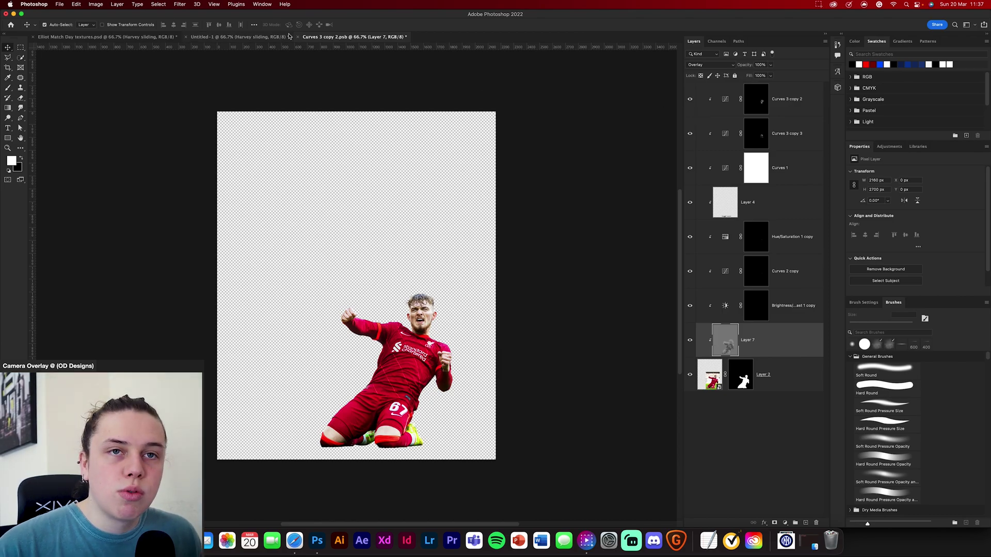
{"action": "left_click", "coordinate": [297, 36]}
{"action": "left_click", "coordinate": [492, 186]}
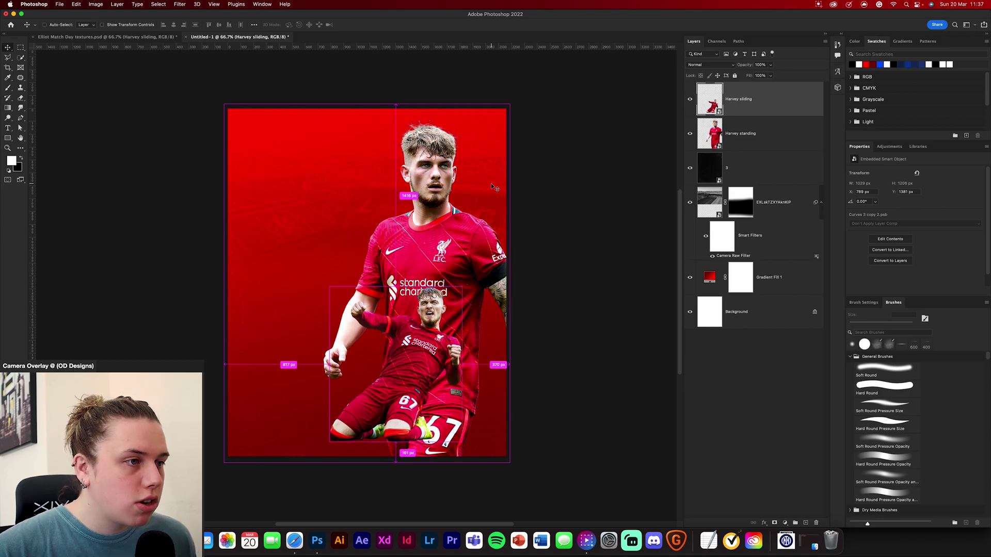
Add a new empty layer between the Harvey standing and Harvey sliding layers.
{"action": "key", "text": "super+equal"}
{"action": "key", "text": "super+equal"}
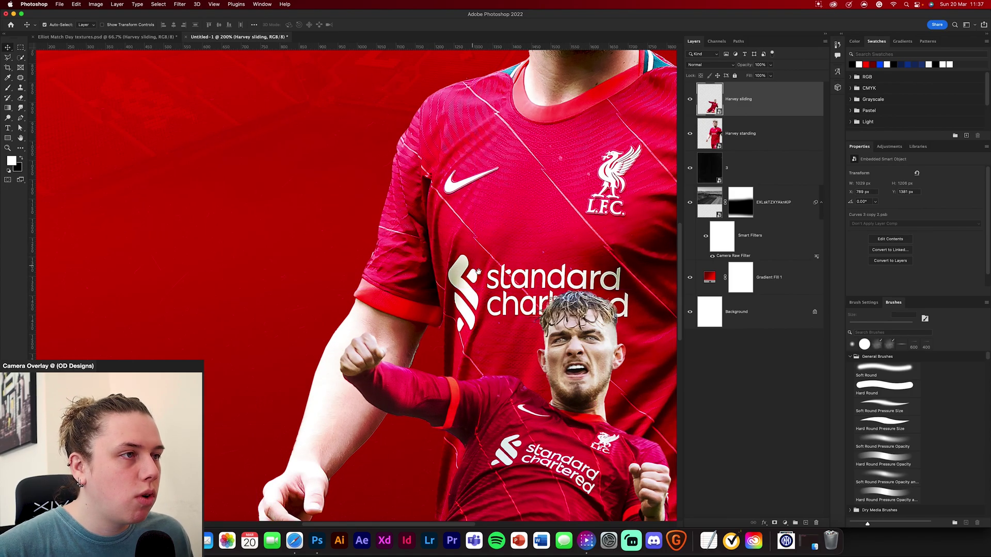
{"action": "scroll", "coordinate": [491, 184], "scroll_direction": "down", "scroll_amount": 10}
{"action": "scroll", "coordinate": [491, 184], "scroll_direction": "right", "scroll_amount": 2}
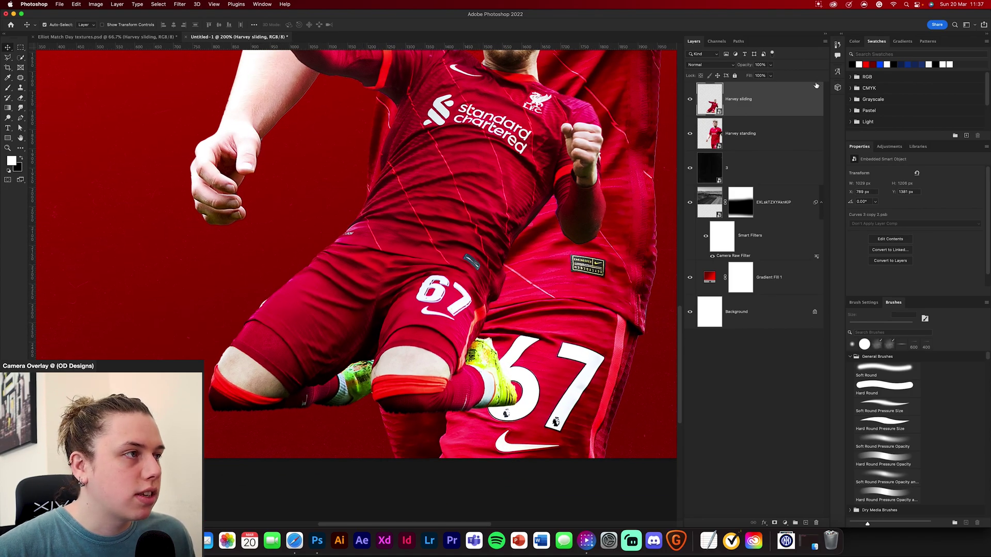
{"action": "left_click", "coordinate": [813, 133]}
{"action": "left_click", "coordinate": [807, 522]}
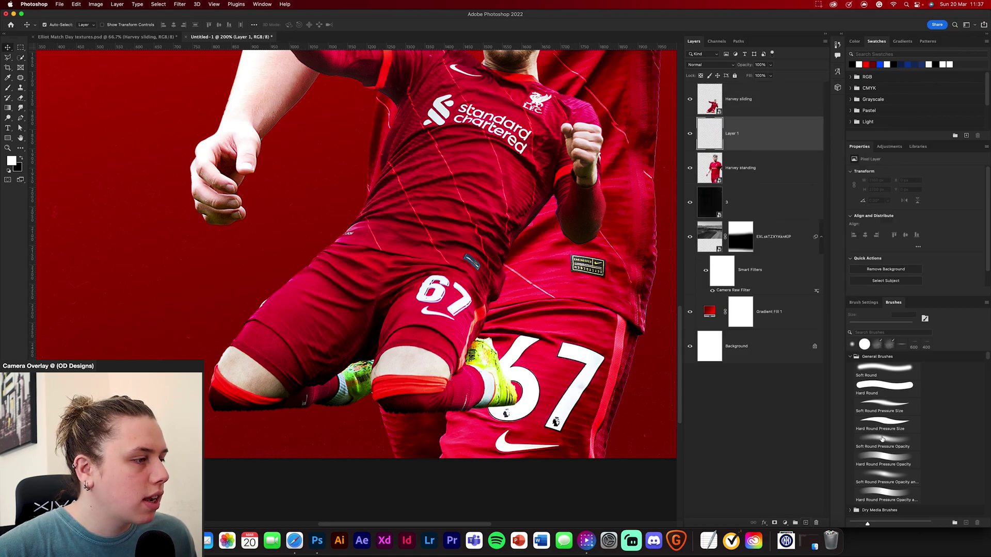
Choose a soft round 900 px brush and flatten its tip to 6% roundness.
{"action": "left_click", "coordinate": [898, 348]}
{"action": "left_click", "coordinate": [925, 318]}
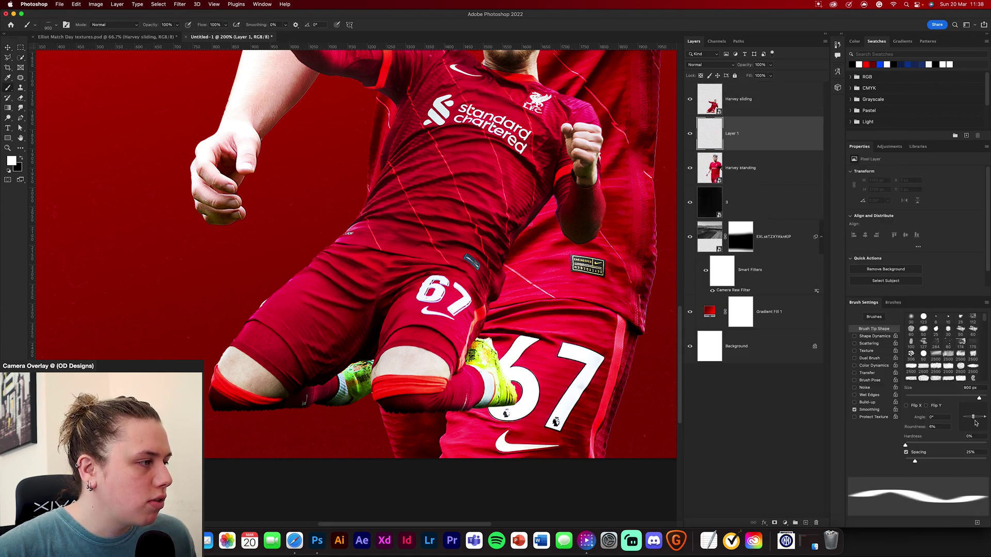
{"action": "left_click_drag", "start_coordinate": [972, 418], "coordinate": [974, 419]}
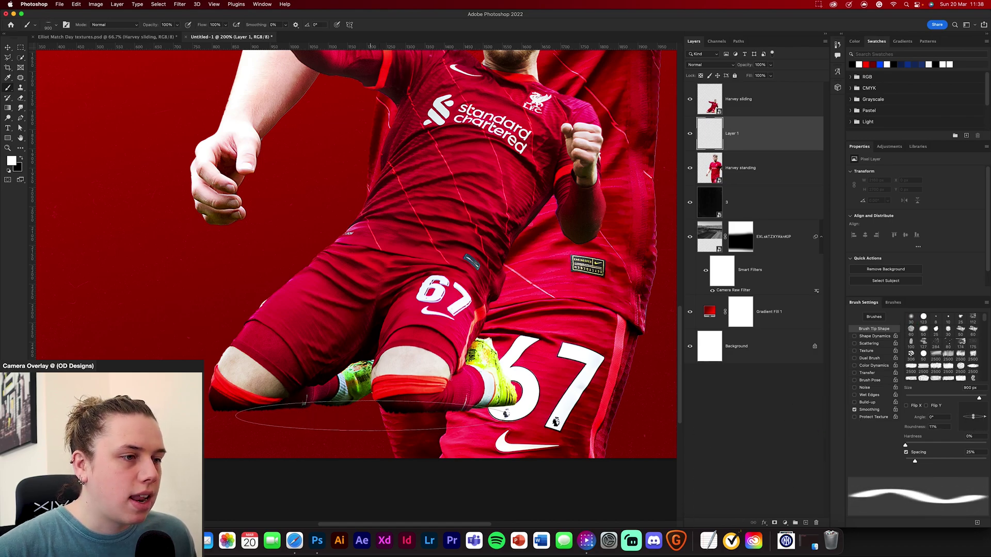
{"action": "left_click_drag", "start_coordinate": [975, 421], "coordinate": [974, 419]}
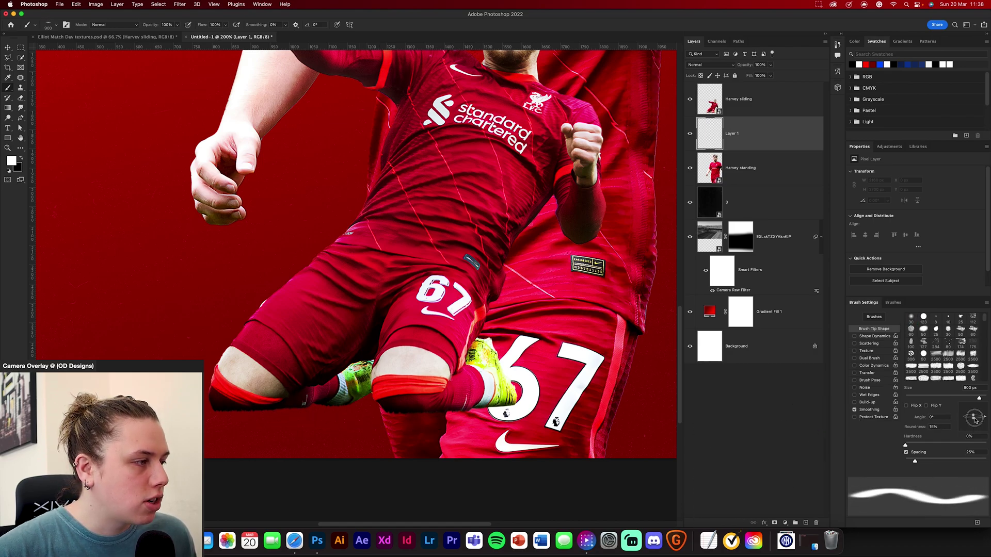
Reduce the flattened brush to 250 px and set its opacity to 30%.
{"action": "key", "text": "super+equal"}
{"action": "key", "text": "super+equal"}
{"action": "key", "text": "super+equal"}
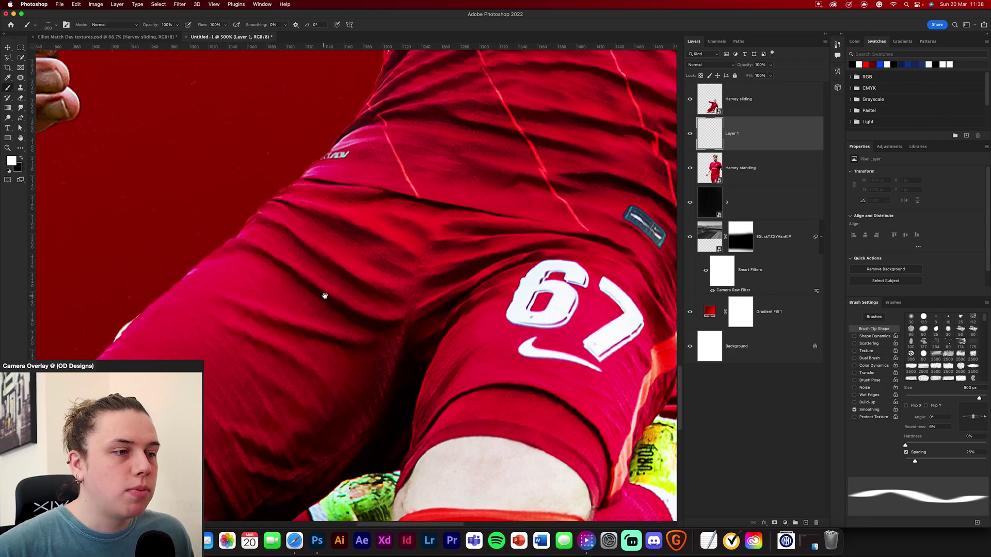
{"action": "scroll", "coordinate": [324, 296], "scroll_direction": "down", "scroll_amount": 10}
{"action": "key", "text": "bracketleft"}
{"action": "key", "text": "bracketleft"}
{"action": "key", "text": "bracketleft"}
{"action": "key", "text": "bracketleft"}
{"action": "key", "text": "bracketleft"}
{"action": "key", "text": "bracketleft"}
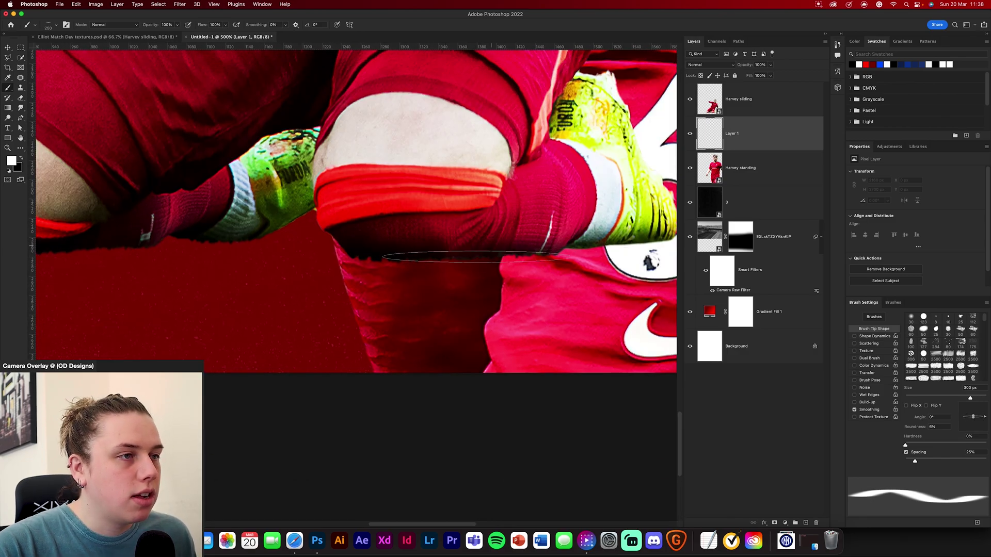
{"action": "left_click", "coordinate": [17, 168]}
{"action": "left_click", "coordinate": [712, 328]}
{"action": "left_click_drag", "start_coordinate": [154, 28], "coordinate": [140, 27]}
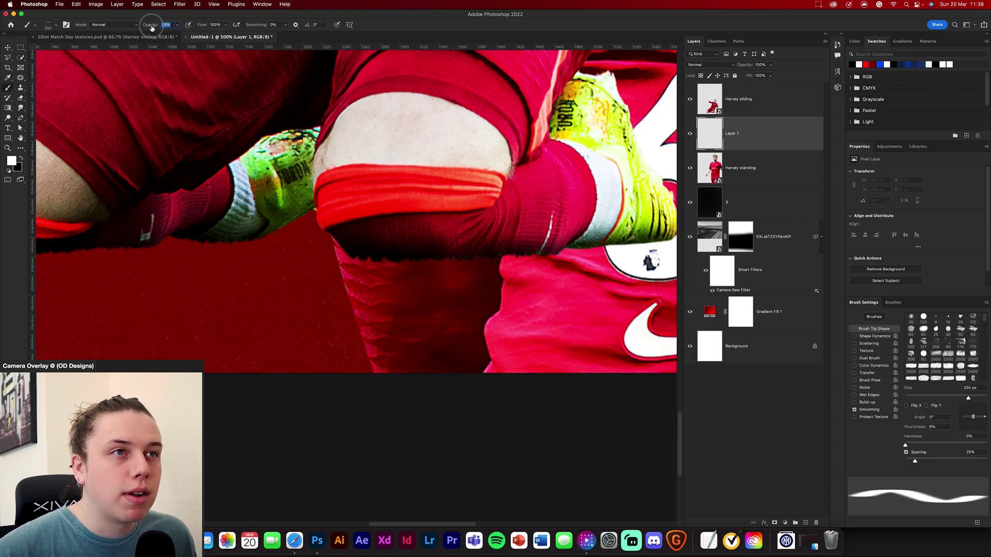
Paint a soft black contact shadow beneath the sliding player's front knee and boot, reducing the brush to 150 px.
{"action": "left_click_drag", "start_coordinate": [462, 286], "coordinate": [454, 330]}
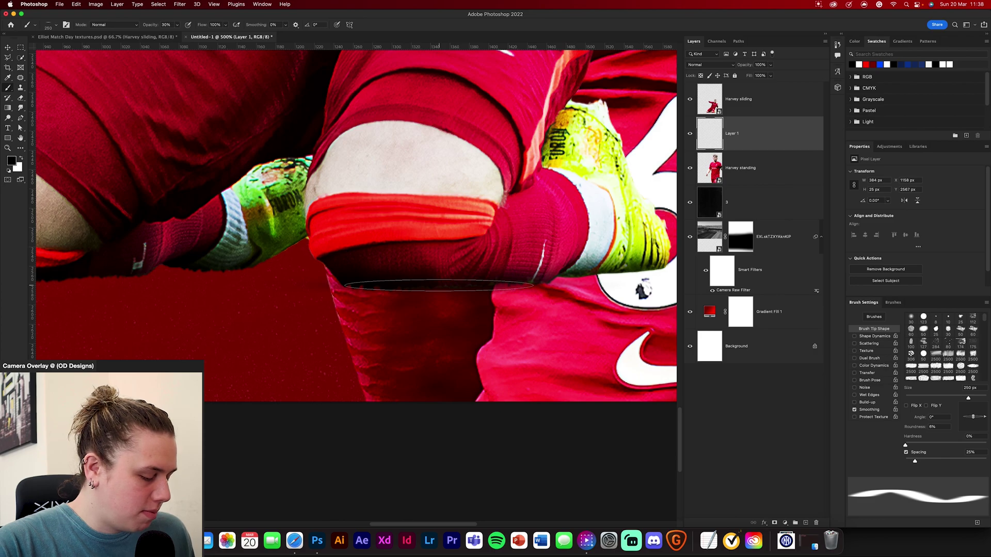
{"action": "key", "text": "bracketleft"}
{"action": "key", "text": "bracketleft"}
{"action": "key", "text": "bracketleft"}
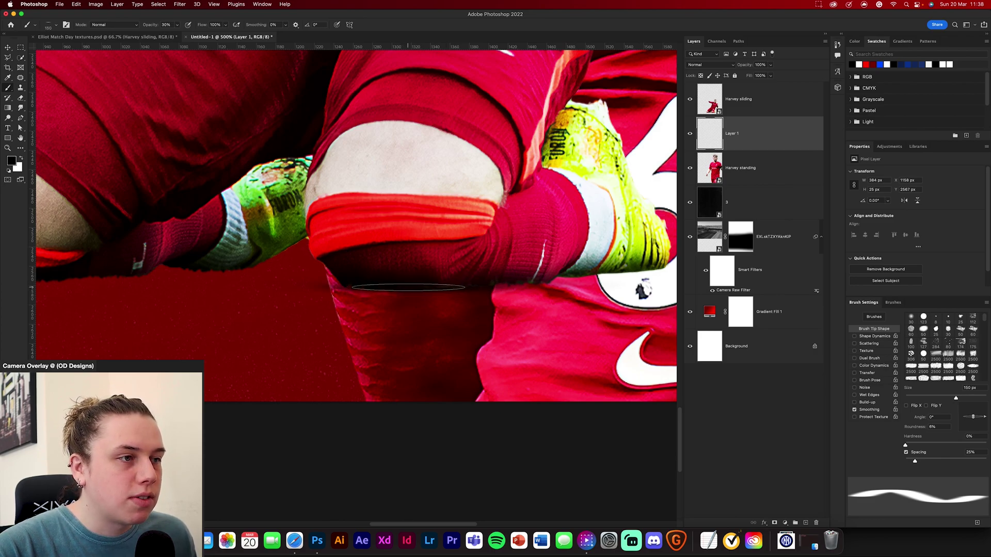
{"action": "mouse_move", "coordinate": [496, 282]}
{"action": "left_mouse_down"}
{"action": "mouse_move", "coordinate": [605, 270]}
{"action": "mouse_move", "coordinate": [533, 279]}
{"action": "left_mouse_up"}
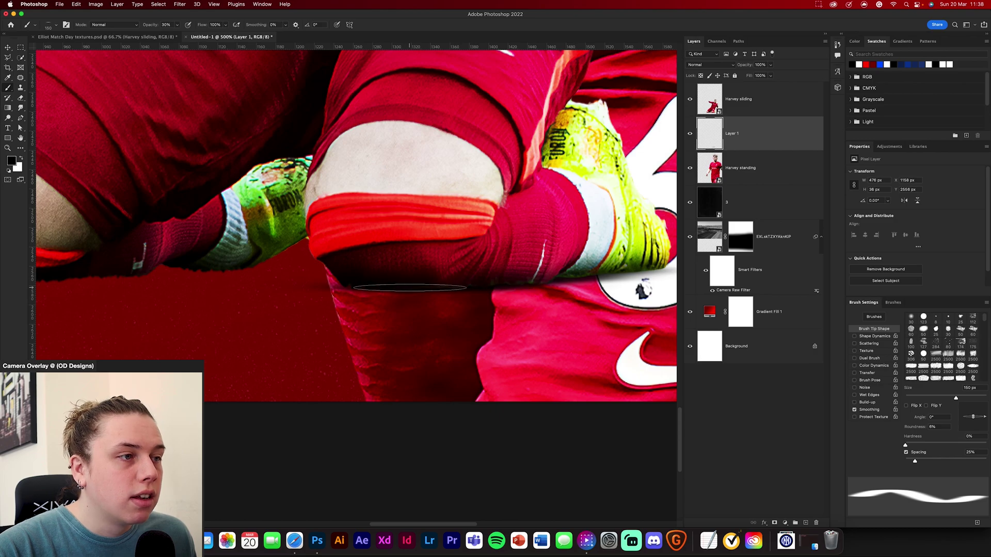
Reduce the brush to 125 px and paint the black contact shadow beneath the sliding player's other knee and shin.
{"action": "key", "text": "bracketleft"}
{"action": "mouse_move", "coordinate": [200, 277]}
{"action": "left_mouse_down"}
{"action": "mouse_move", "coordinate": [212, 269]}
{"action": "mouse_move", "coordinate": [155, 267]}
{"action": "mouse_move", "coordinate": [196, 265]}
{"action": "mouse_move", "coordinate": [323, 300]}
{"action": "mouse_move", "coordinate": [182, 308]}
{"action": "left_mouse_up"}
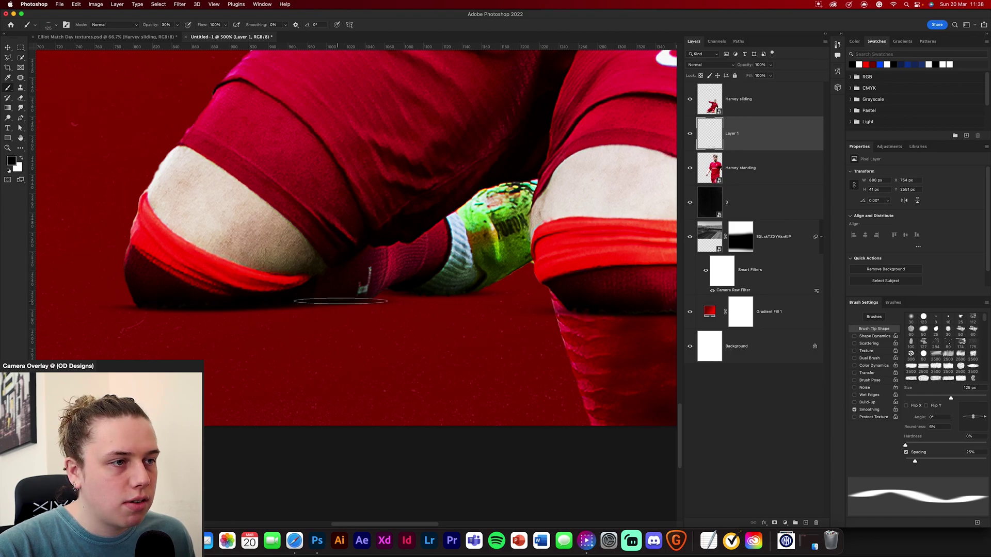
Touch up the shadow beneath the front knee and boot and reduce the brush to 100 px.
{"action": "key", "text": "bracketright"}
{"action": "key", "text": "bracketright"}
{"action": "key", "text": "bracketright"}
{"action": "key", "text": "bracketright"}
{"action": "key", "text": "bracketright"}
{"action": "key", "text": "bracketright"}
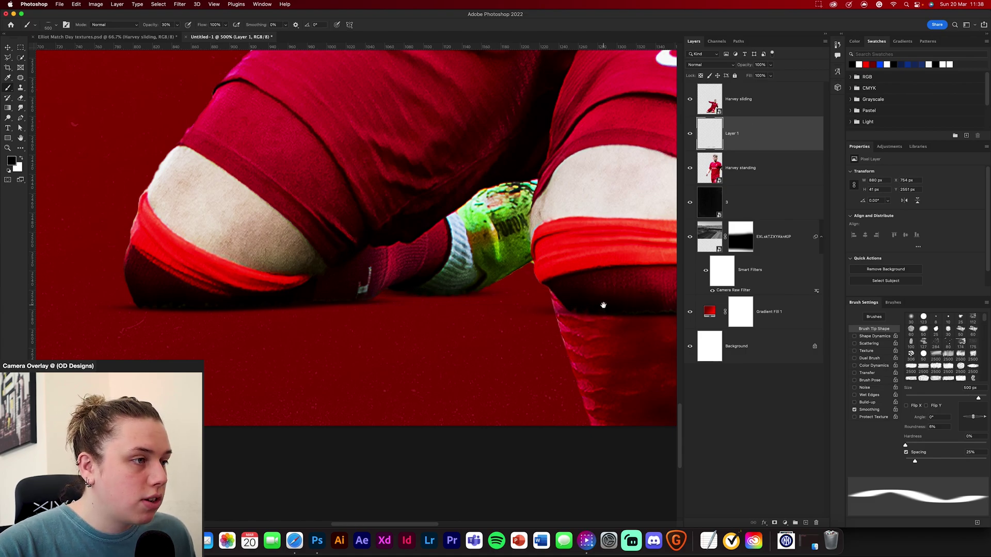
{"action": "left_click_drag", "start_coordinate": [603, 305], "coordinate": [332, 296]}
{"action": "key", "text": "bracketleft"}
{"action": "key", "text": "bracketleft"}
{"action": "key", "text": "bracketleft"}
{"action": "key", "text": "bracketleft"}
{"action": "key", "text": "bracketleft"}
{"action": "key", "text": "bracketleft"}
{"action": "key", "text": "bracketleft"}
{"action": "key", "text": "bracketleft"}
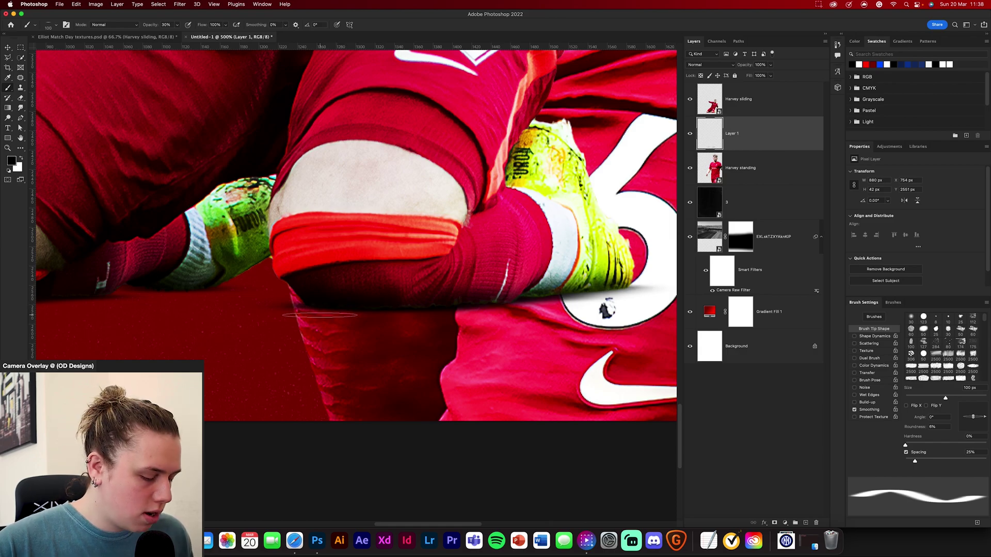
Keep the contact shadow layer directly below Harvey sliding and set its blending mode to Multiply.
{"action": "key", "text": "super+0"}
{"action": "left_click_drag", "start_coordinate": [279, 361], "coordinate": [310, 260]}
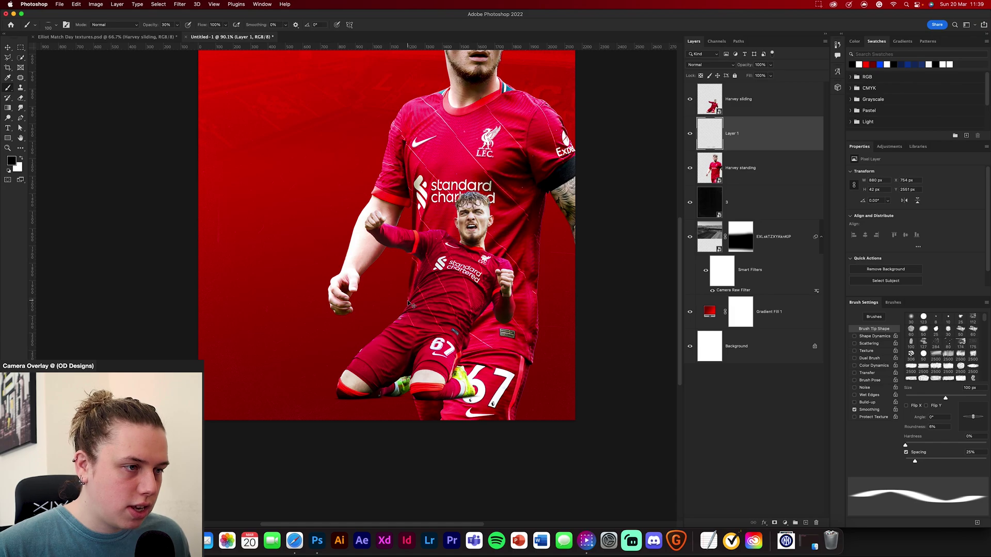
{"action": "key", "text": "super+bracketleft"}
{"action": "left_click_drag", "start_coordinate": [798, 155], "coordinate": [790, 129]}
{"action": "left_click", "coordinate": [702, 67]}
{"action": "left_click", "coordinate": [706, 95]}
Add a second shadow layer above Layer 1 with Multiply blending and enlarge the brush to 600 px.
{"action": "key", "text": "super+1"}
{"action": "key", "text": "super+equal"}
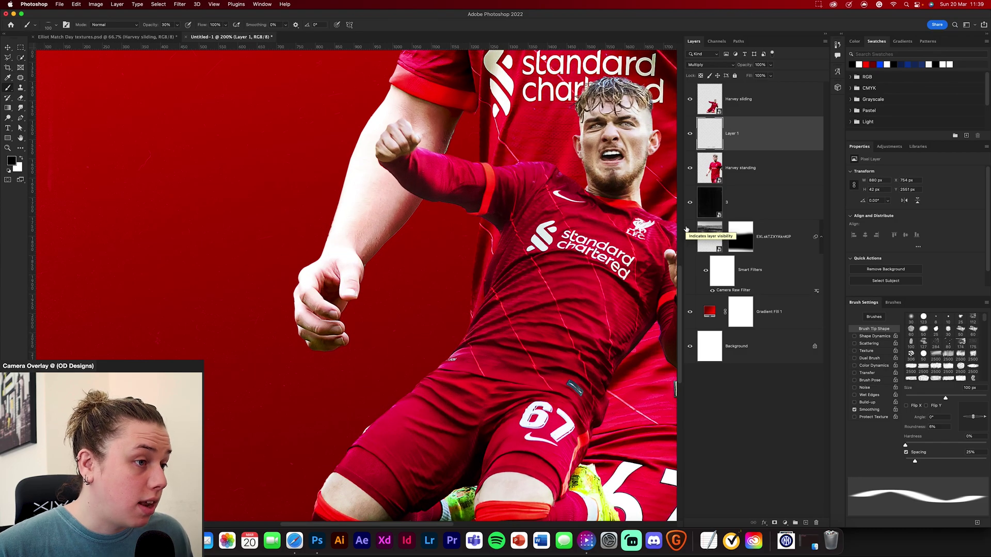
{"action": "scroll", "coordinate": [666, 232], "scroll_direction": "down", "scroll_amount": 4}
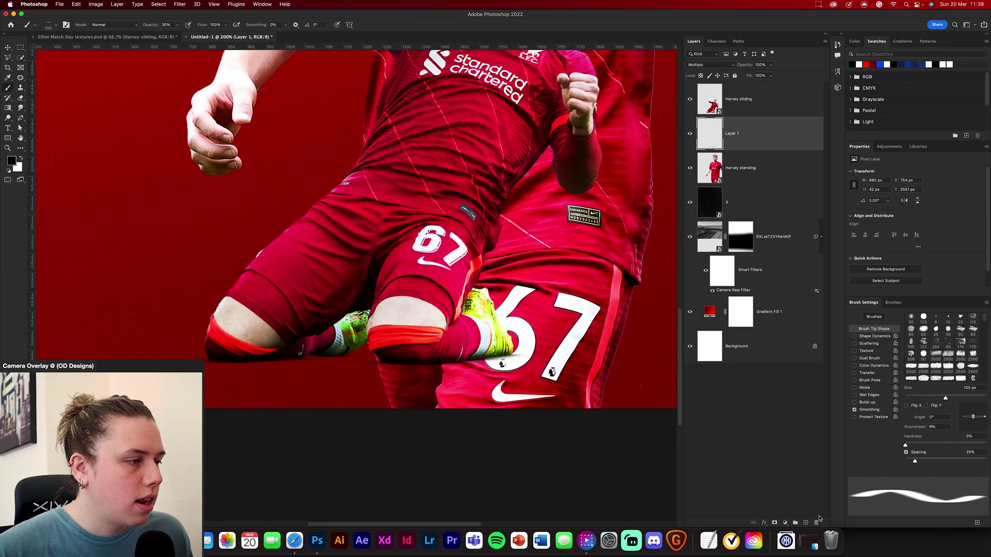
{"action": "left_click", "coordinate": [806, 523]}
{"action": "left_click", "coordinate": [707, 67]}
{"action": "left_click", "coordinate": [706, 95]}
{"action": "key", "text": "bracketright"}
{"action": "key", "text": "bracketright"}
{"action": "key", "text": "bracketright"}
{"action": "key", "text": "bracketright"}
{"action": "key", "text": "bracketright"}
{"action": "key", "text": "bracketright"}
{"action": "key", "text": "bracketright"}
{"action": "key", "text": "bracketright"}
{"action": "key", "text": "bracketright"}
{"action": "key", "text": "bracketright"}
{"action": "key", "text": "bracketright"}
{"action": "key", "text": "bracketright"}
{"action": "key", "text": "bracketright"}
{"action": "key", "text": "bracketright"}
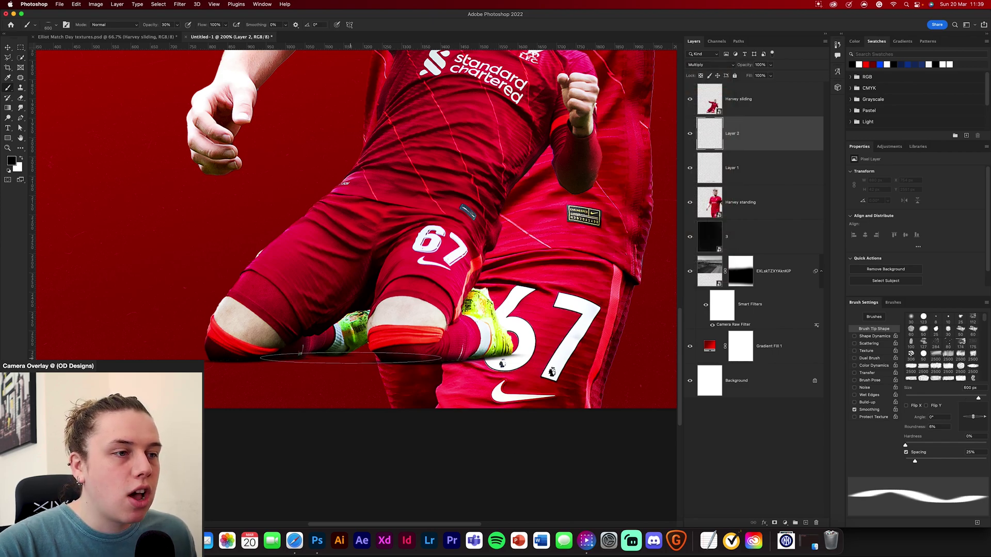
Enlarge the brush up to 1400 px and paint a wide soft shadow beneath the sliding player on Layer 2.
{"action": "key", "text": "bracketright"}
{"action": "key", "text": "bracketright"}
{"action": "key", "text": "bracketright"}
{"action": "key", "text": "bracketright"}
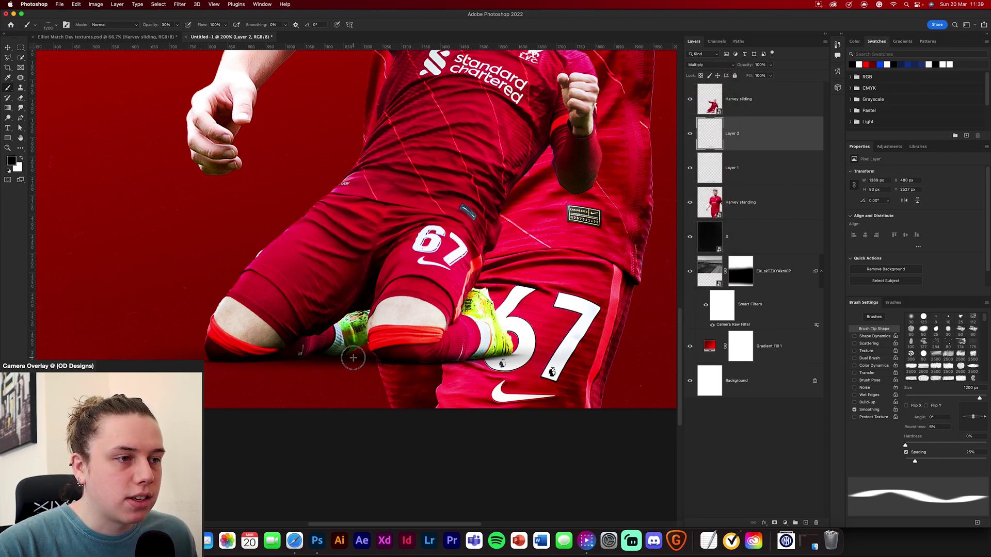
{"action": "left_click", "coordinate": [353, 358]}
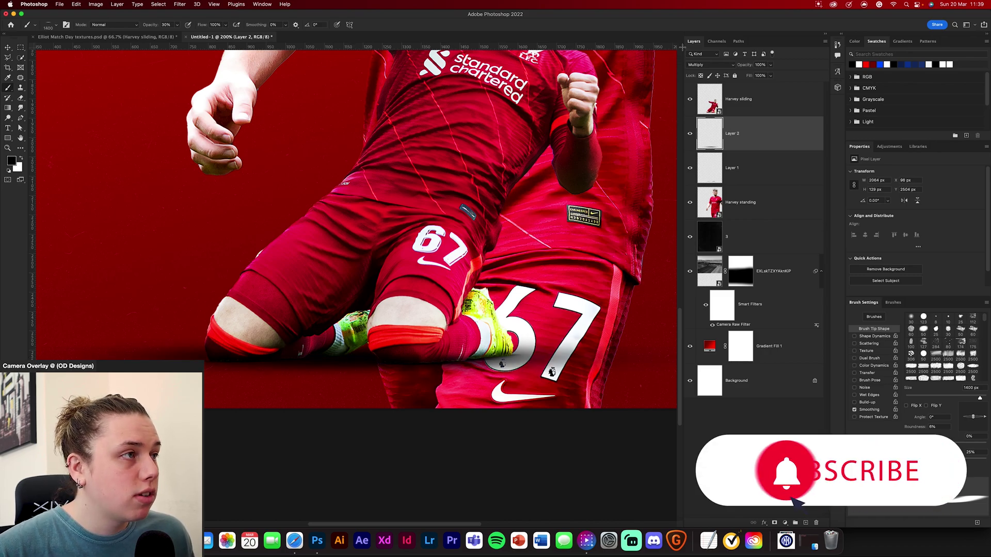
Lower the opacity of the wide shadow on Layer 2 to 50%.
{"action": "left_click", "coordinate": [742, 65]}
{"action": "type", "text": "30"}
{"action": "key", "text": "Return"}
{"action": "type", "text": "40"}
{"action": "key", "text": "Return"}
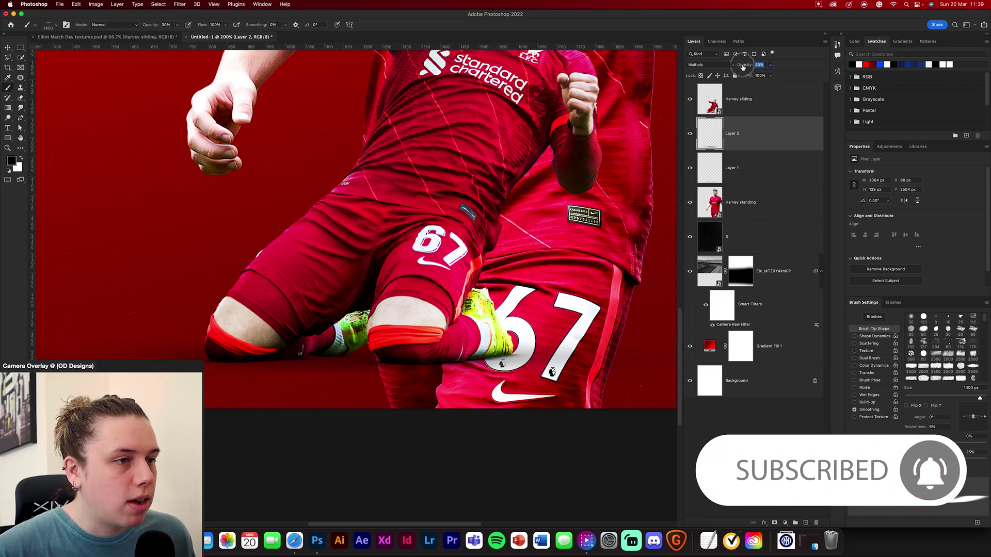
{"action": "type", "text": "50"}
{"action": "key", "text": "Return"}
{"action": "key", "text": "super+0"}
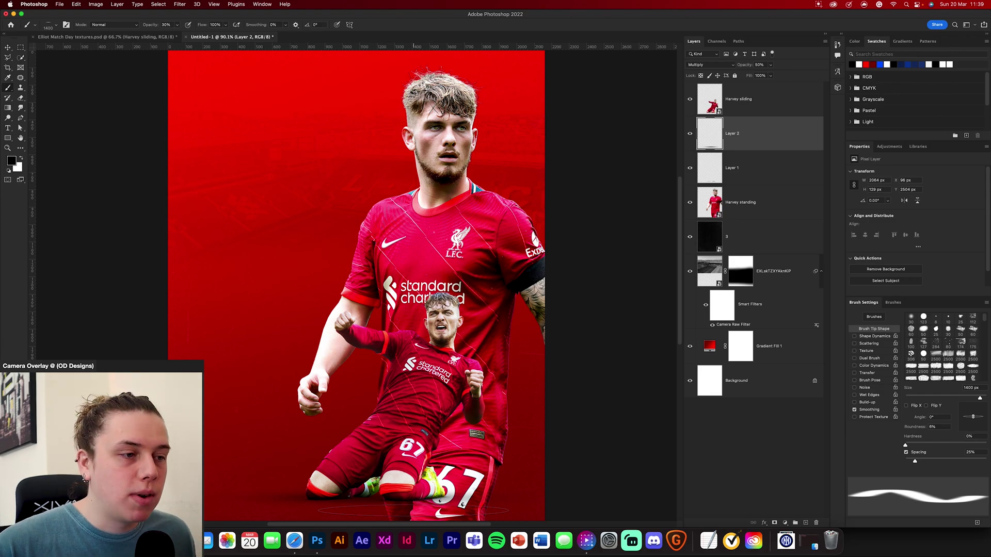
Switch to the Match Day textures document, hide the player images group and show the outer text group.
{"action": "left_click", "coordinate": [8, 48]}
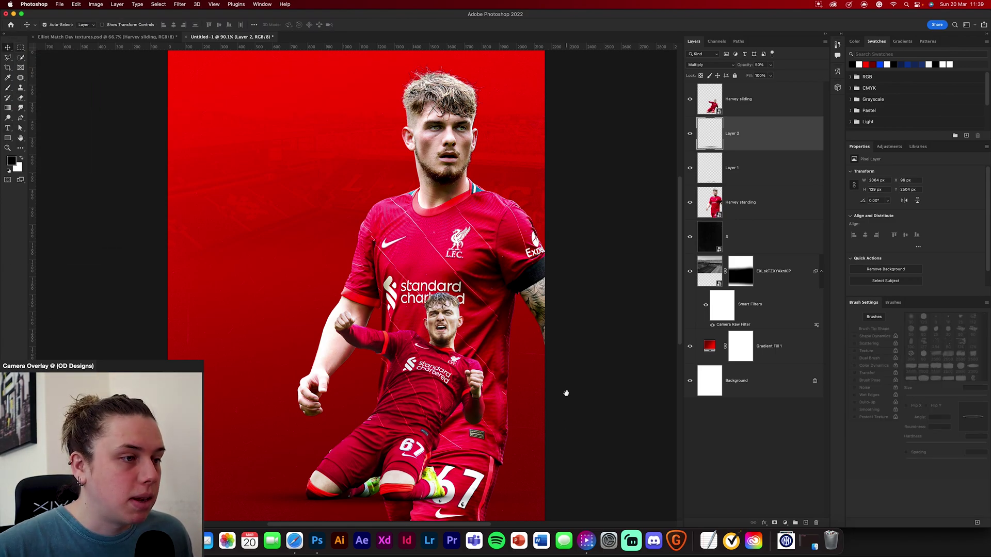
{"action": "left_click_drag", "start_coordinate": [566, 393], "coordinate": [568, 377]}
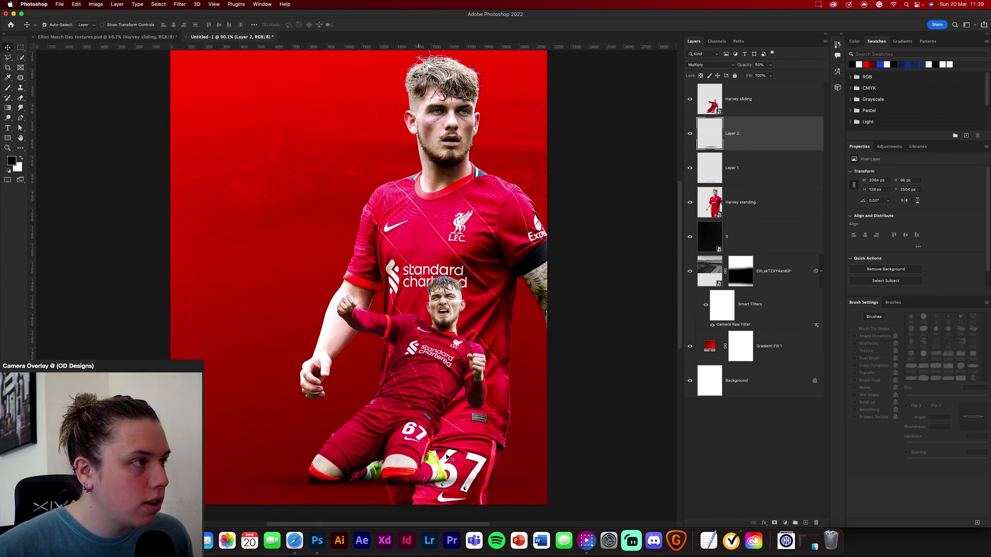
{"action": "left_click", "coordinate": [149, 36]}
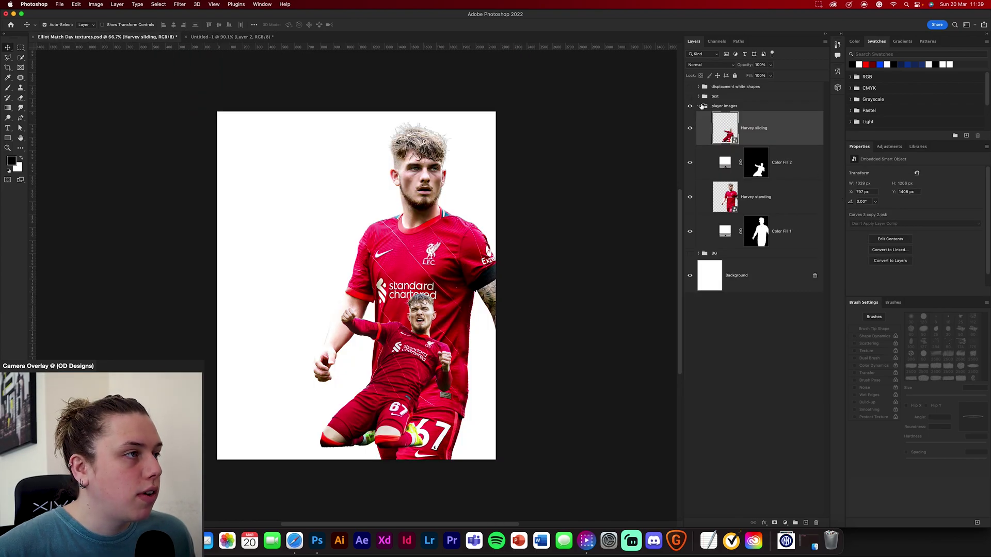
{"action": "left_click", "coordinate": [698, 109]}
{"action": "left_click", "coordinate": [698, 106]}
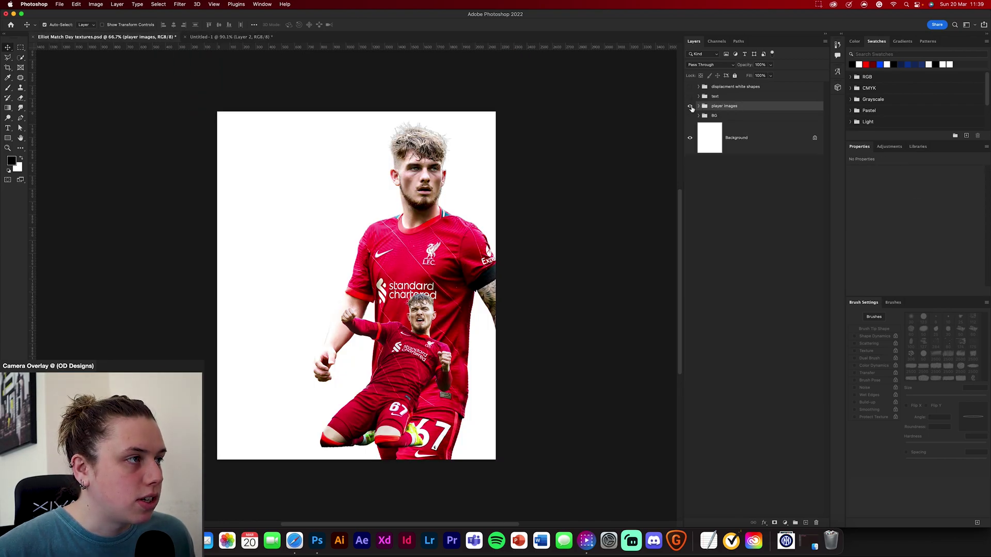
{"action": "left_click", "coordinate": [690, 106]}
{"action": "left_click", "coordinate": [690, 96]}
{"action": "left_click", "coordinate": [699, 96]}
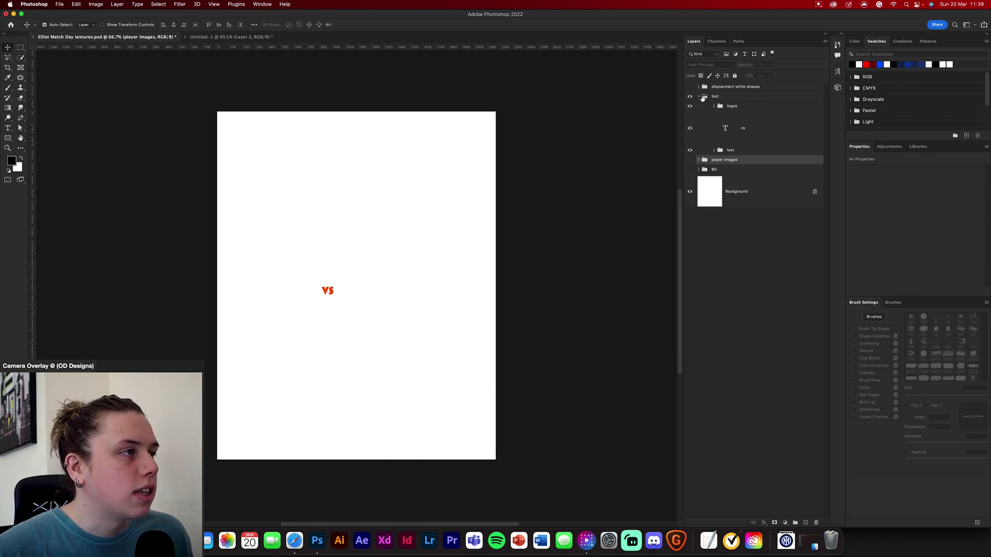
{"action": "left_click", "coordinate": [751, 107]}
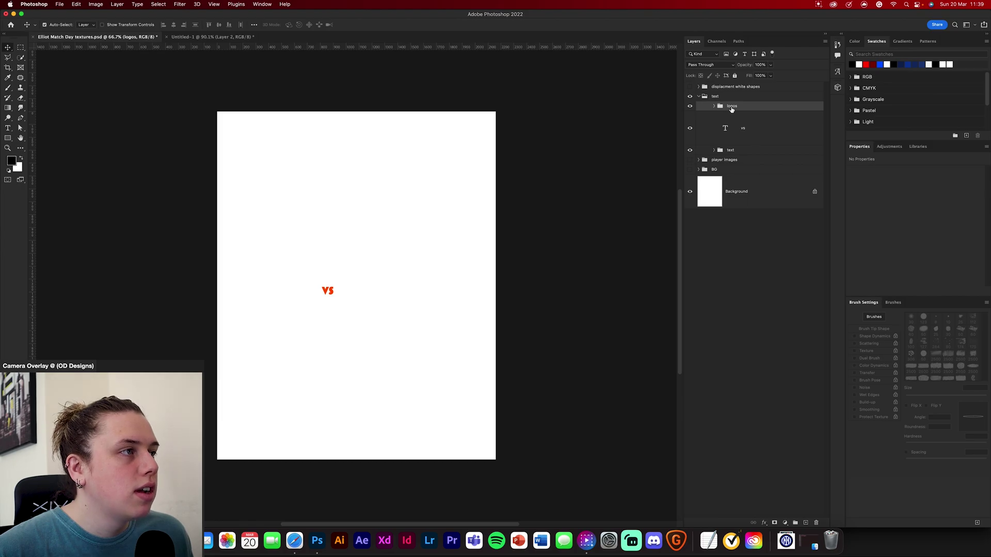
{"action": "left_click", "coordinate": [748, 132]}
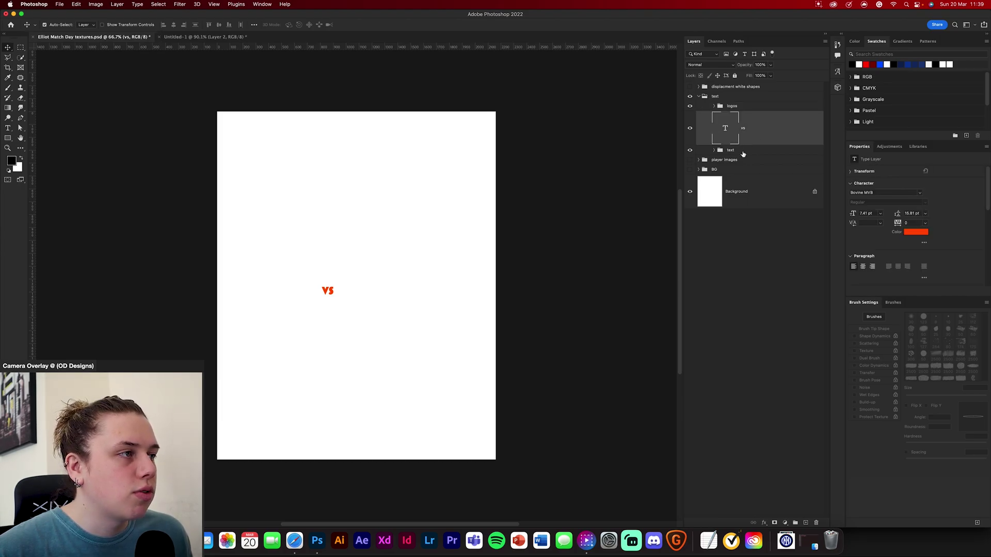
{"action": "left_click", "coordinate": [705, 97]}
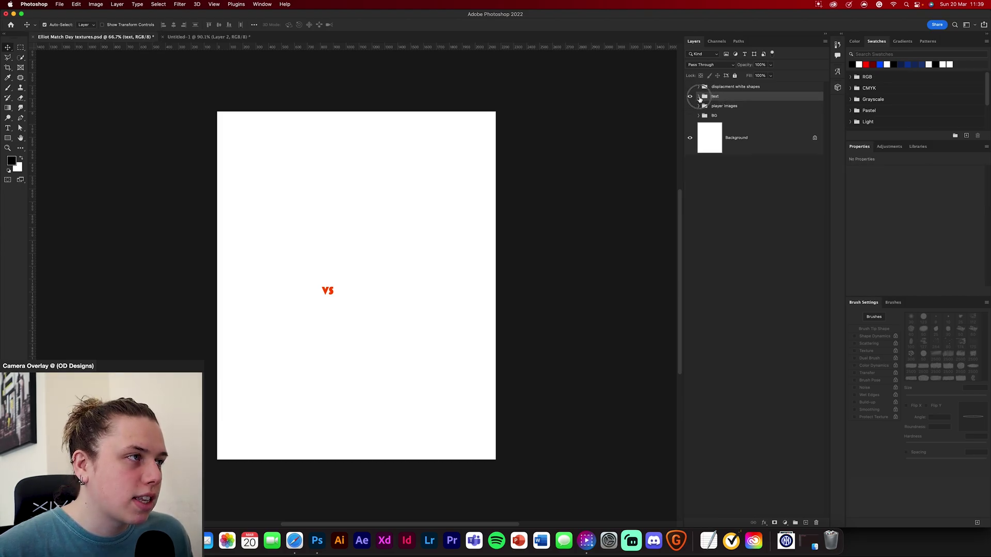
Copy the vs layer and the inner text group into the poster and place them beside the standing player.
{"action": "left_click", "coordinate": [746, 151]}
{"action": "left_click", "coordinate": [754, 133], "text": "shift"}
{"action": "left_click_drag", "start_coordinate": [754, 133], "coordinate": [275, 220]}
{"action": "left_click", "coordinate": [393, 25]}
{"action": "left_click", "coordinate": [607, 203]}
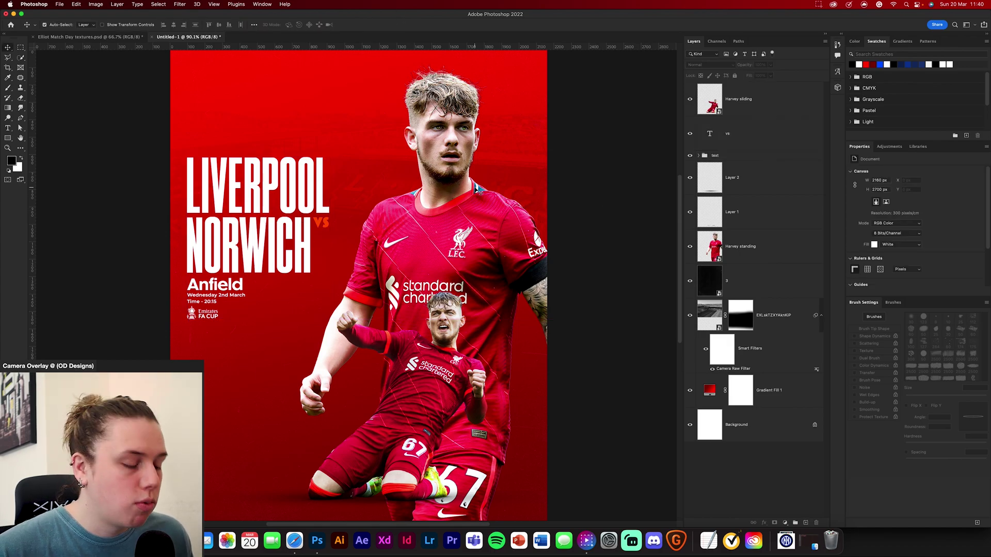
Examine the font settings of the LIVERPOOL NORWICH title inside the text group.
{"action": "key", "text": "super+equal"}
{"action": "key", "text": "super+equal"}
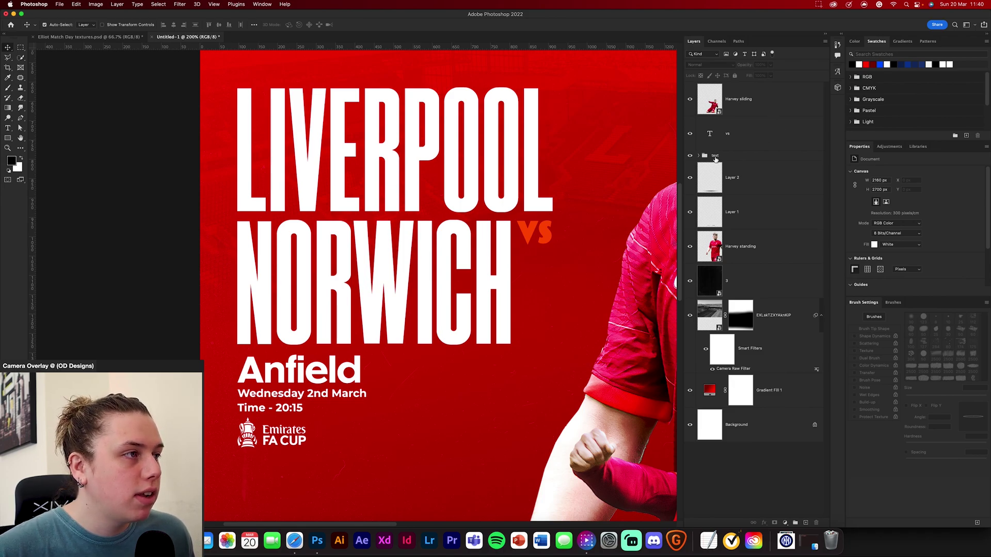
{"action": "left_click", "coordinate": [700, 155]}
{"action": "left_click", "coordinate": [816, 235]}
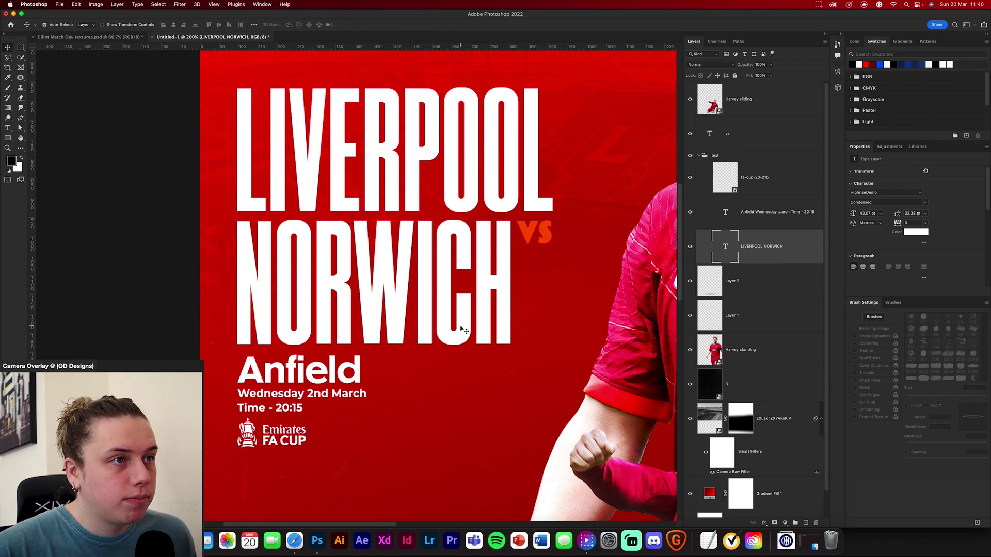
{"action": "left_click_drag", "start_coordinate": [512, 276], "coordinate": [237, 144]}
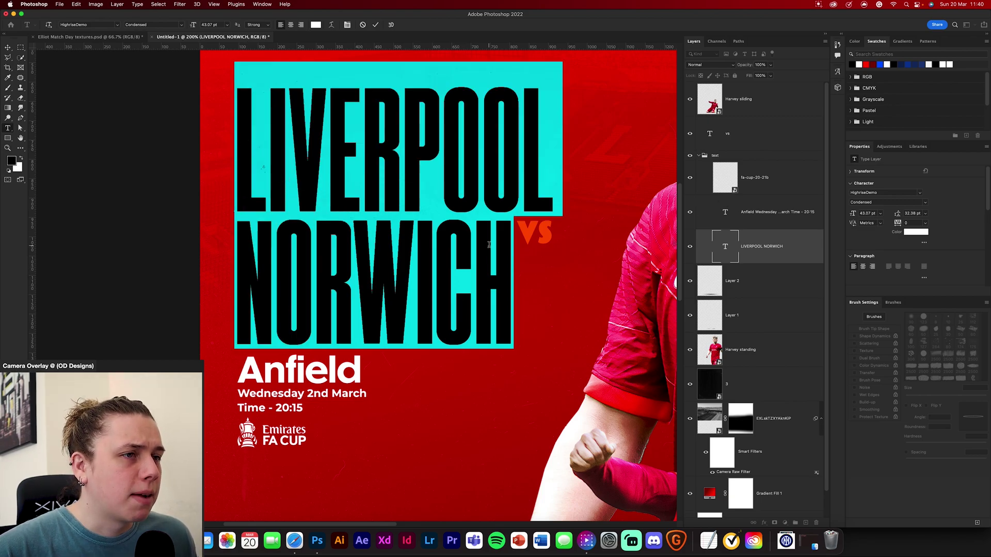
{"action": "key", "text": "Escape"}
{"action": "key", "text": "v"}
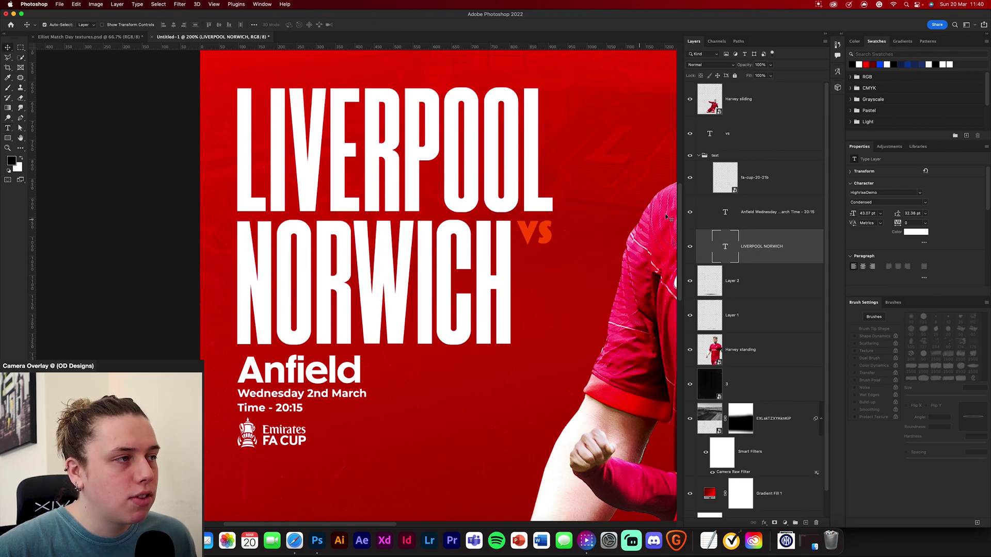
Move the vs layer into the text group, between the fa-cup-20-21b layer and the Anfield match details.
{"action": "left_click_drag", "start_coordinate": [690, 133], "coordinate": [714, 170]}
{"action": "left_click", "coordinate": [690, 188]}
{"action": "left_click", "coordinate": [688, 184]}
{"action": "left_click", "coordinate": [690, 180]}
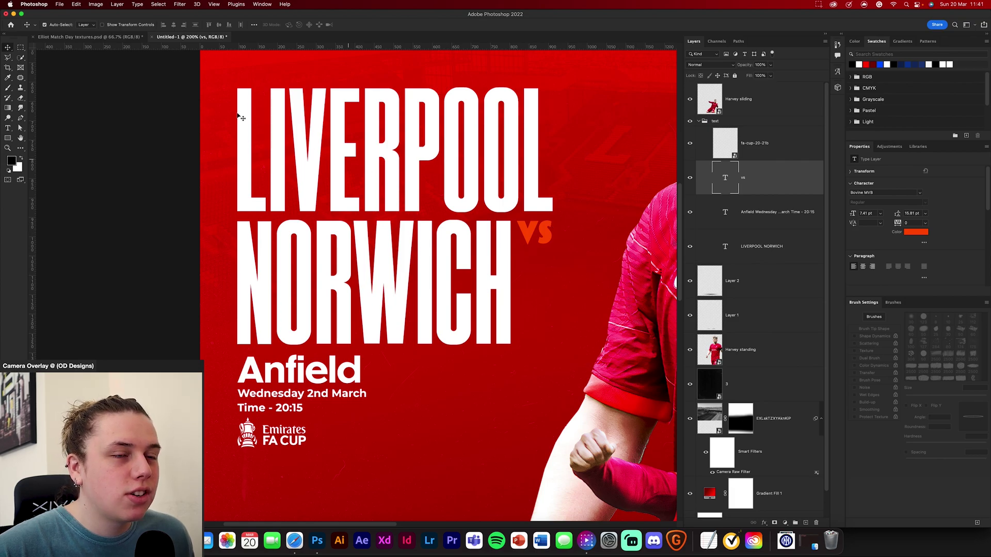
Examine the Anfield match details text and the FA Cup logo layer beneath the title.
{"action": "left_click_drag", "start_coordinate": [540, 305], "coordinate": [541, 299]}
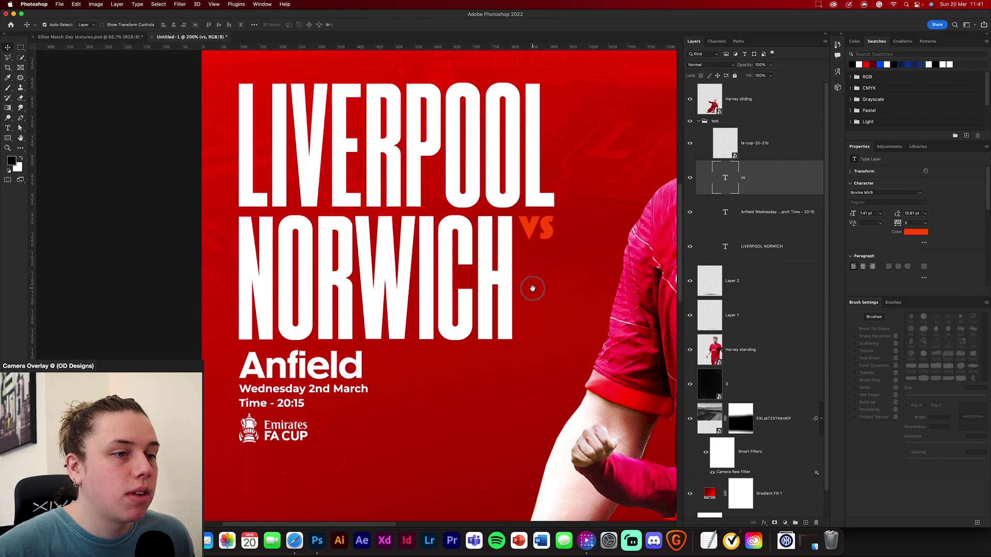
{"action": "left_click", "coordinate": [773, 217]}
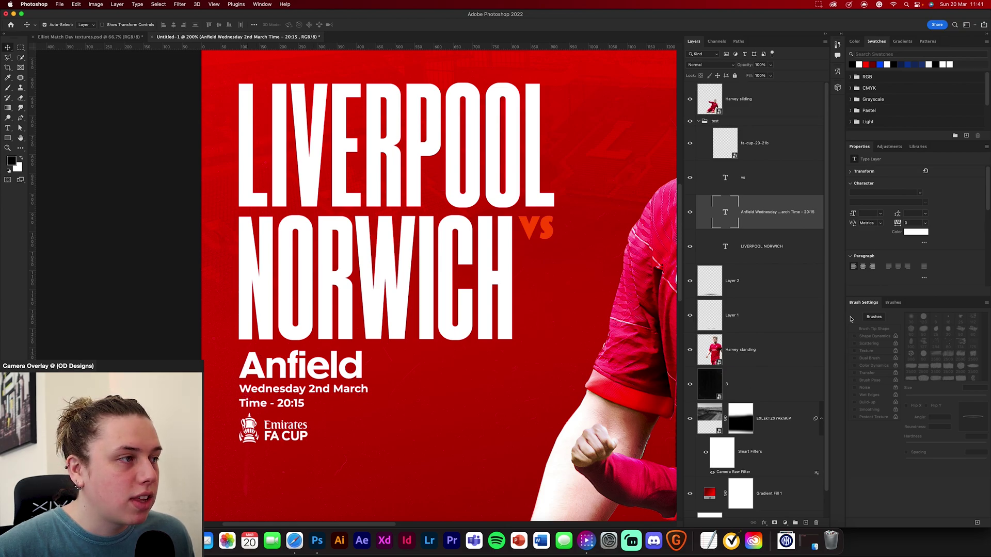
{"action": "left_click", "coordinate": [738, 152]}
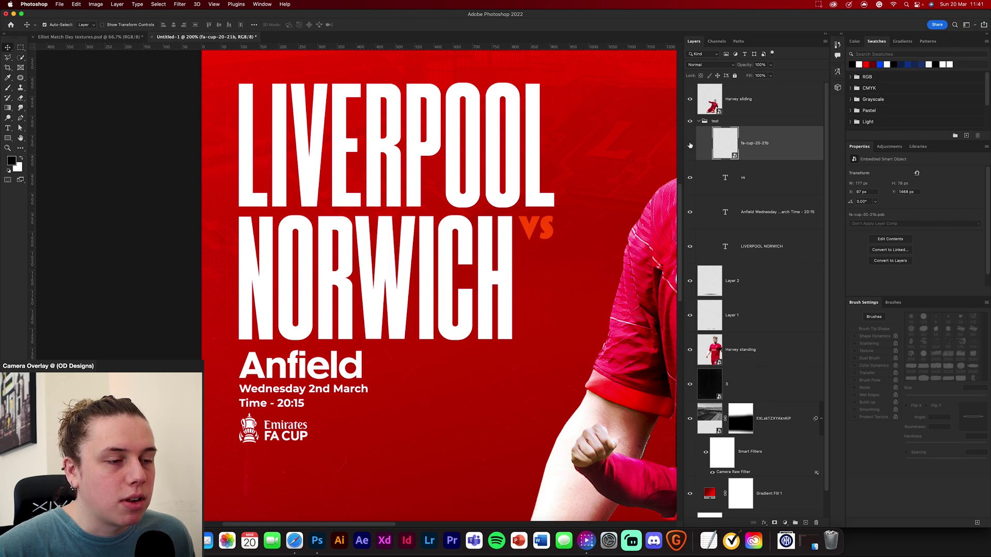
{"action": "left_click", "coordinate": [690, 144]}
{"action": "left_click", "coordinate": [690, 144]}
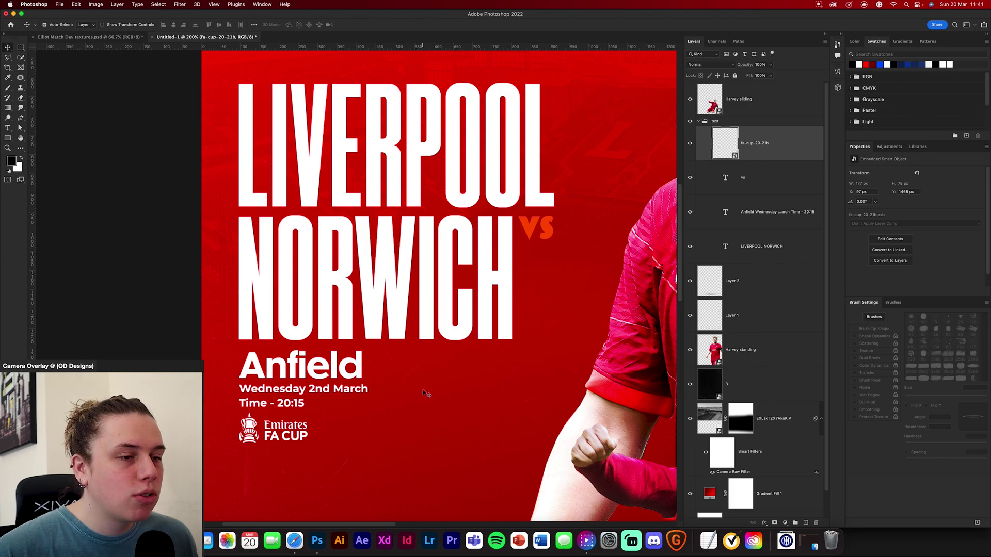
{"action": "key", "text": "super+minus"}
{"action": "key", "text": "super+minus"}
{"action": "key", "text": "super+plus"}
{"action": "key", "text": "super+plus"}
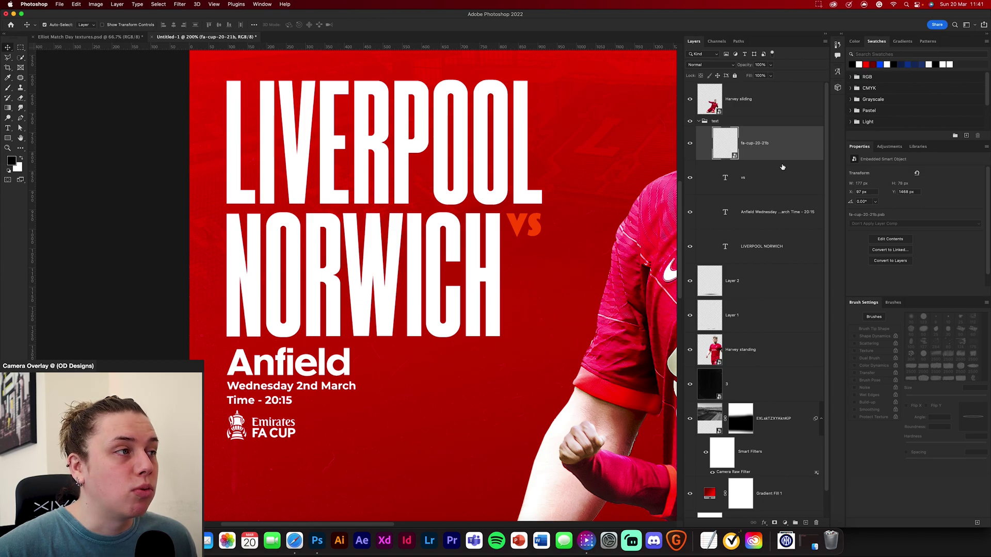
Nudge the whole text group slightly down on the poster with Free Transform.
{"action": "left_click", "coordinate": [707, 122]}
{"action": "key", "text": "super+minus"}
{"action": "key", "text": "super+minus"}
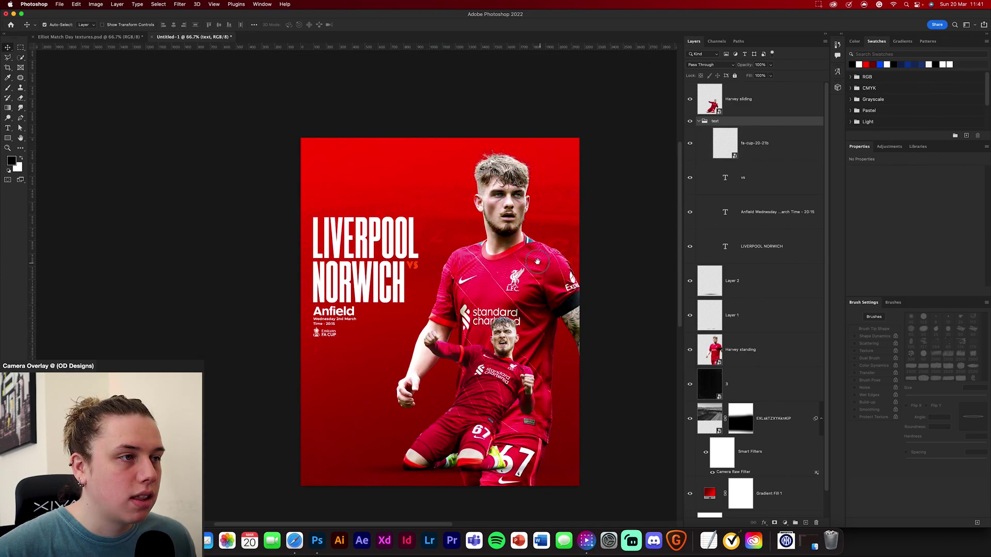
{"action": "key", "text": "super+t"}
{"action": "key", "text": "shift+Down"}
{"action": "key", "text": "shift+Down"}
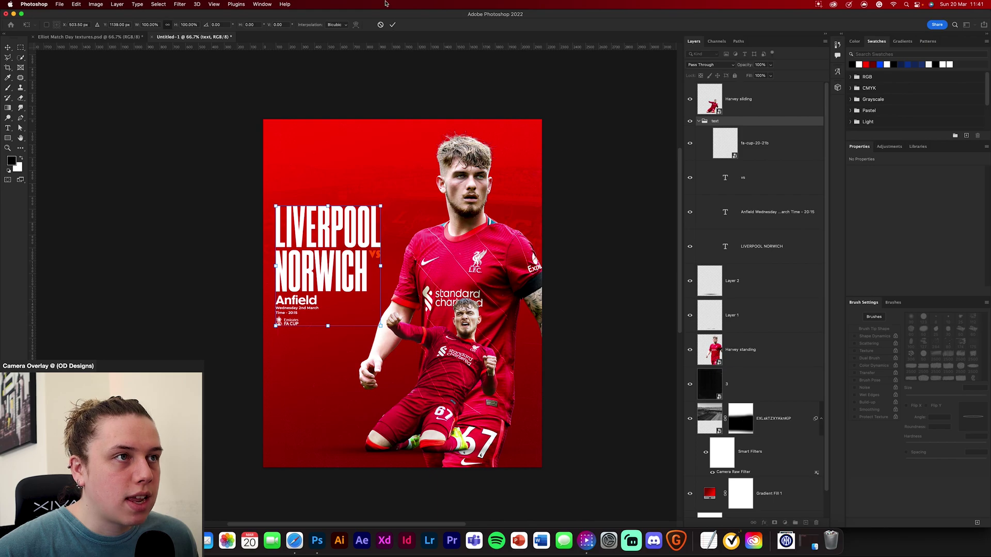
{"action": "left_click", "coordinate": [394, 25]}
Copy the logos group from the textures document into the poster, placing the two club crests above the LIVERPOOL title.
{"action": "left_click", "coordinate": [88, 36]}
{"action": "left_click_drag", "start_coordinate": [741, 109], "coordinate": [316, 195]}
{"action": "key", "text": "super+t"}
{"action": "left_click", "coordinate": [393, 24]}
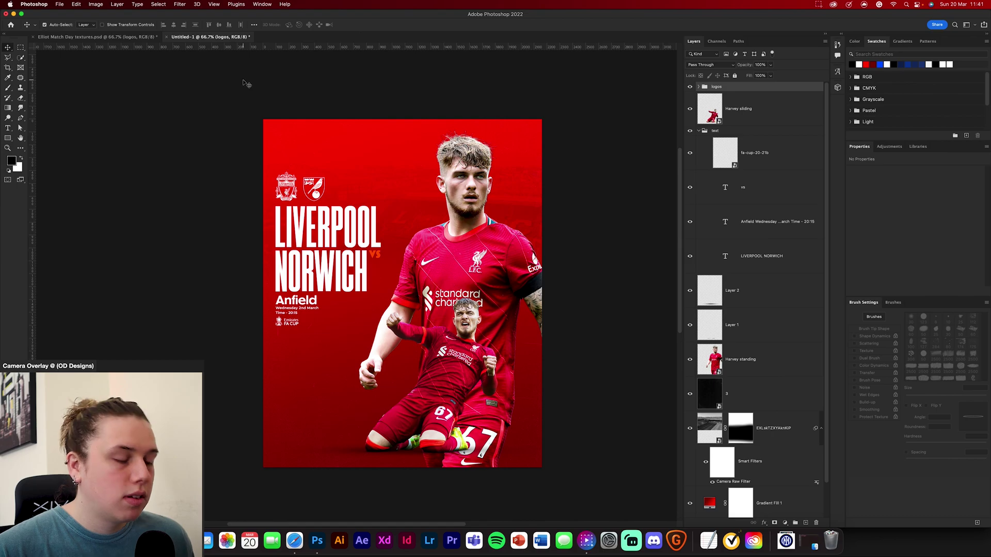
{"action": "key", "text": "super+equal"}
{"action": "key", "text": "super+equal"}
{"action": "key", "text": "super+equal"}
{"action": "scroll", "coordinate": [434, 432], "scroll_direction": "up", "scroll_amount": 8}
{"action": "left_click_drag", "start_coordinate": [434, 432], "coordinate": [467, 394]}
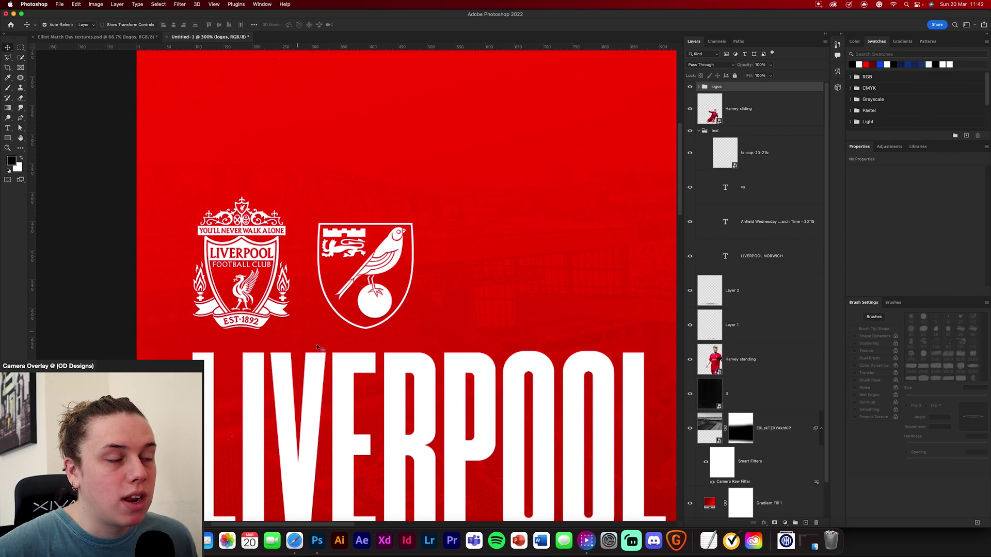
{"action": "key", "text": "super+0"}
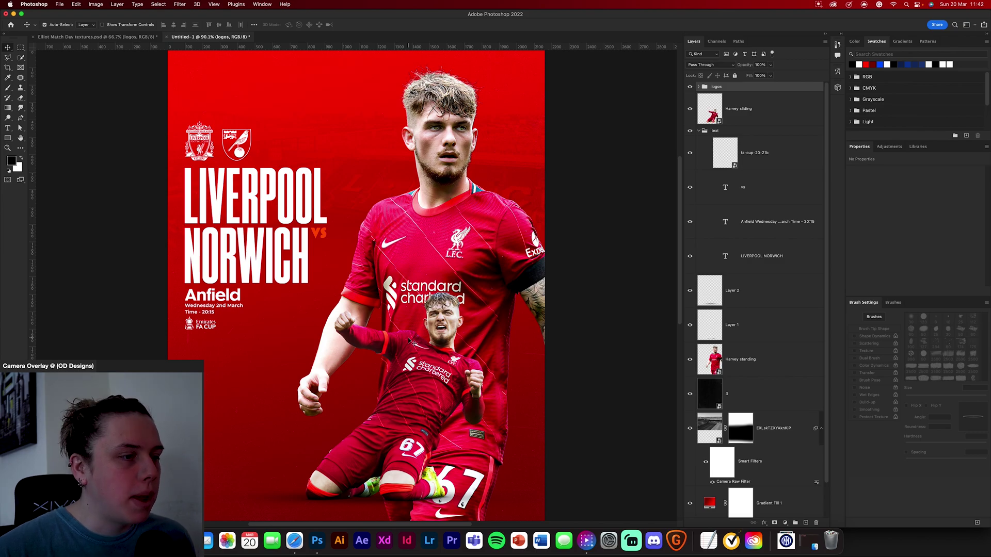
In the textures document, hide the text group, then show and select the displacment white shapes group.
{"action": "left_click", "coordinate": [95, 36]}
{"action": "left_click", "coordinate": [705, 97]}
{"action": "left_click", "coordinate": [690, 96]}
{"action": "left_click", "coordinate": [699, 97]}
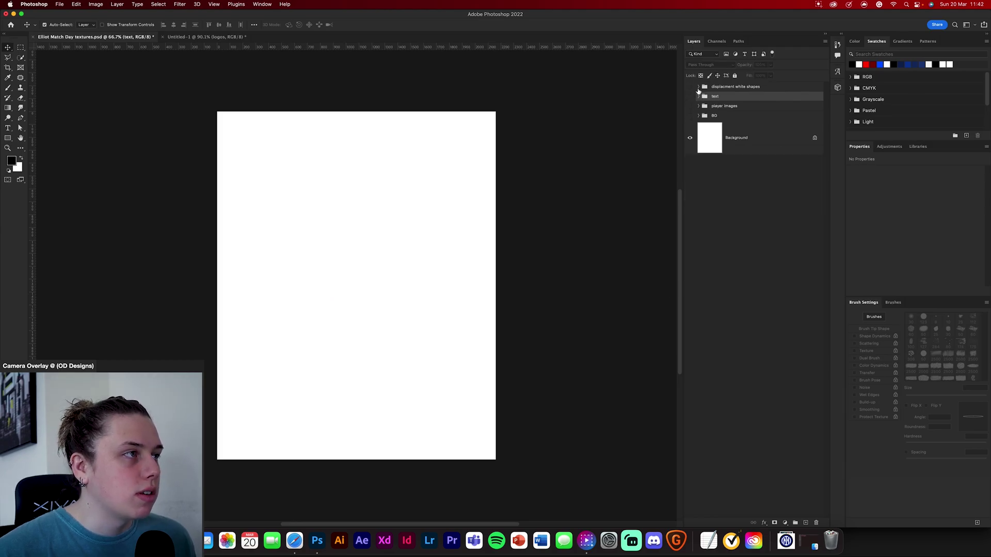
{"action": "left_click", "coordinate": [690, 87]}
{"action": "left_click", "coordinate": [710, 149]}
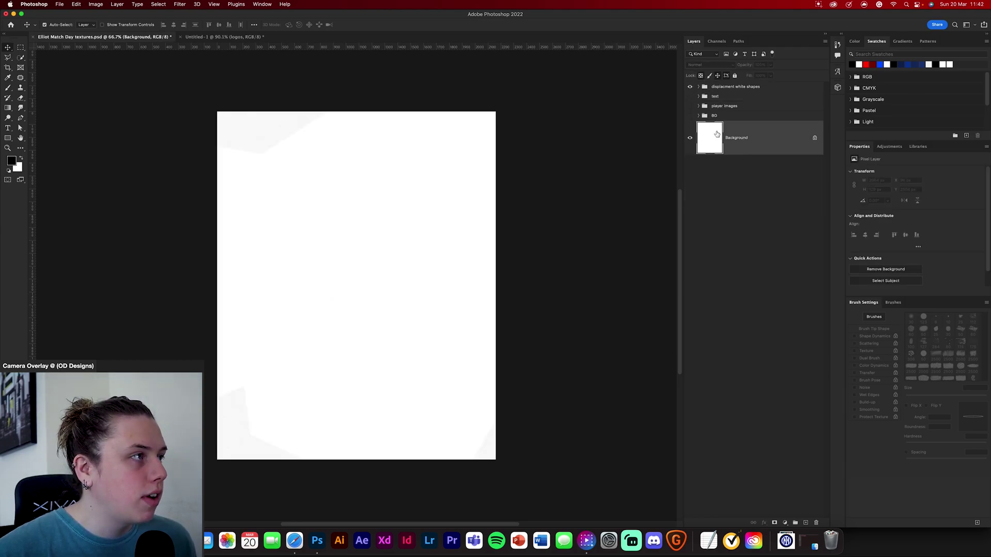
{"action": "left_click", "coordinate": [737, 87]}
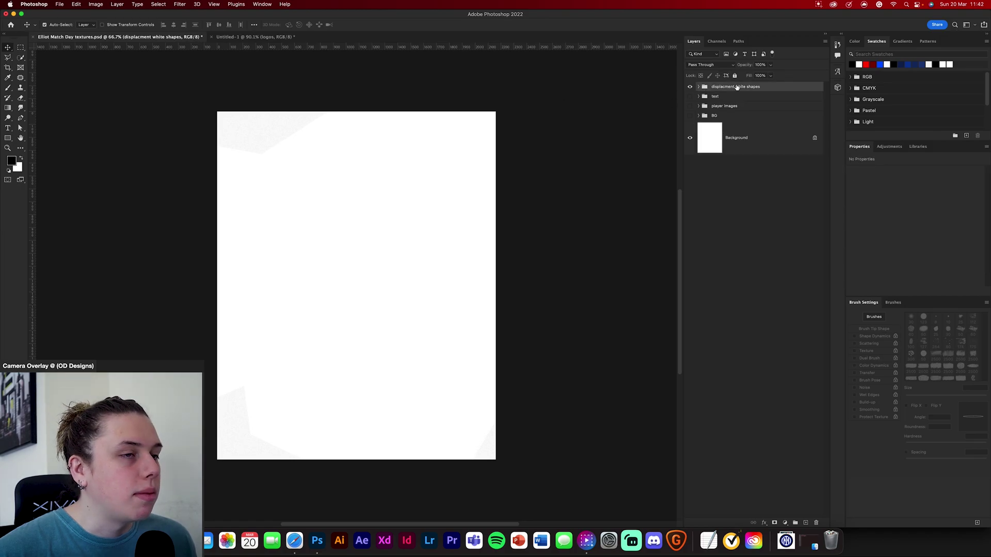
Copy the displacment white shapes group into the poster and align the torn shapes with the canvas corners.
{"action": "left_click_drag", "start_coordinate": [746, 88], "coordinate": [439, 310]}
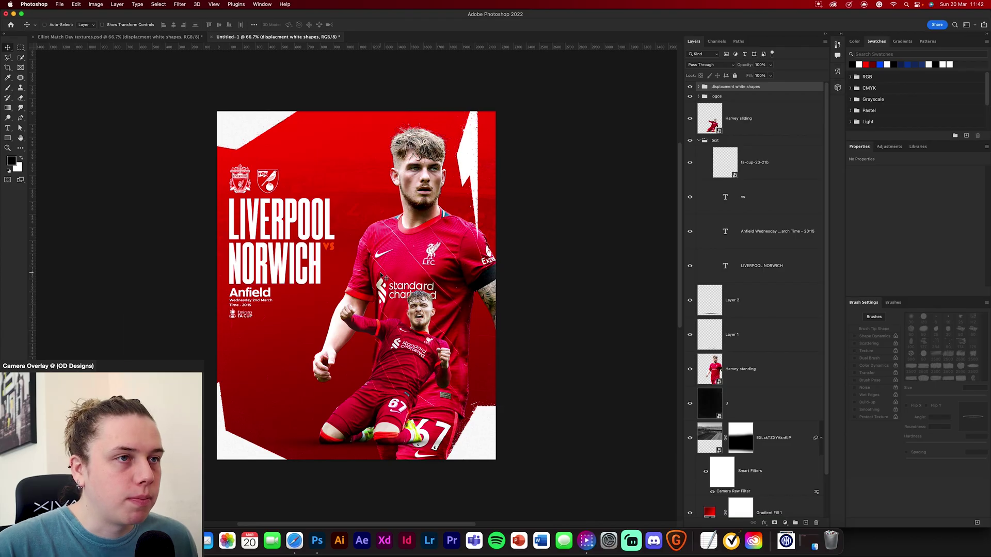
{"action": "key", "text": "super+t"}
{"action": "left_click_drag", "start_coordinate": [404, 195], "coordinate": [451, 197]}
{"action": "left_click", "coordinate": [392, 25]}
{"action": "left_click", "coordinate": [609, 227]}
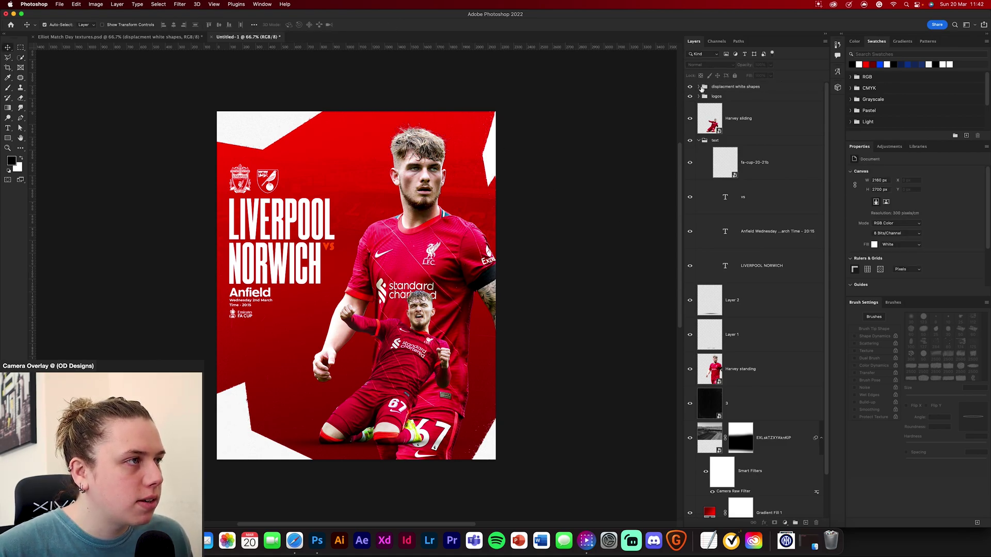
Place the text group above Harvey sliding and inspect Shape 3 within the displacment white shapes group.
{"action": "left_click", "coordinate": [700, 87]}
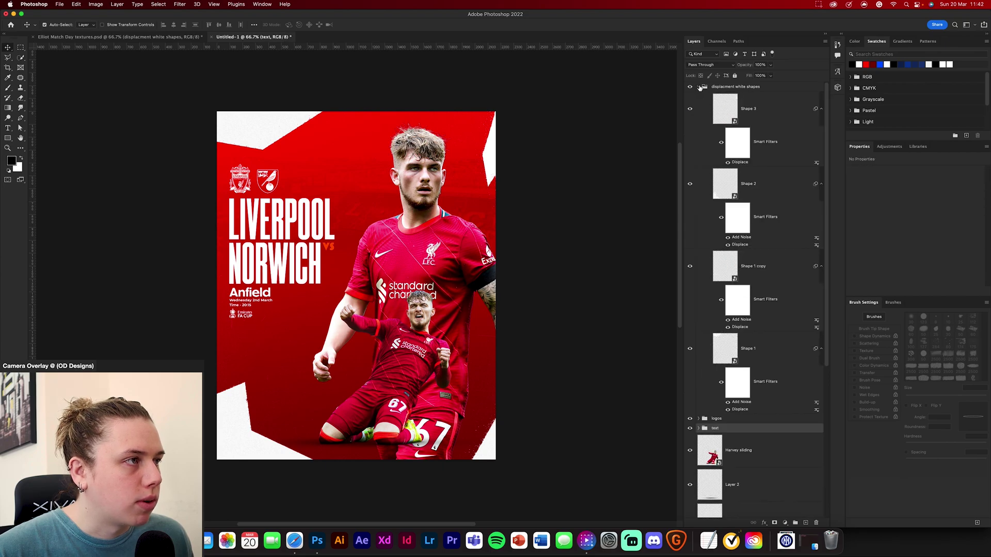
{"action": "left_click", "coordinate": [775, 125]}
{"action": "left_click", "coordinate": [691, 109]}
{"action": "left_click", "coordinate": [691, 109]}
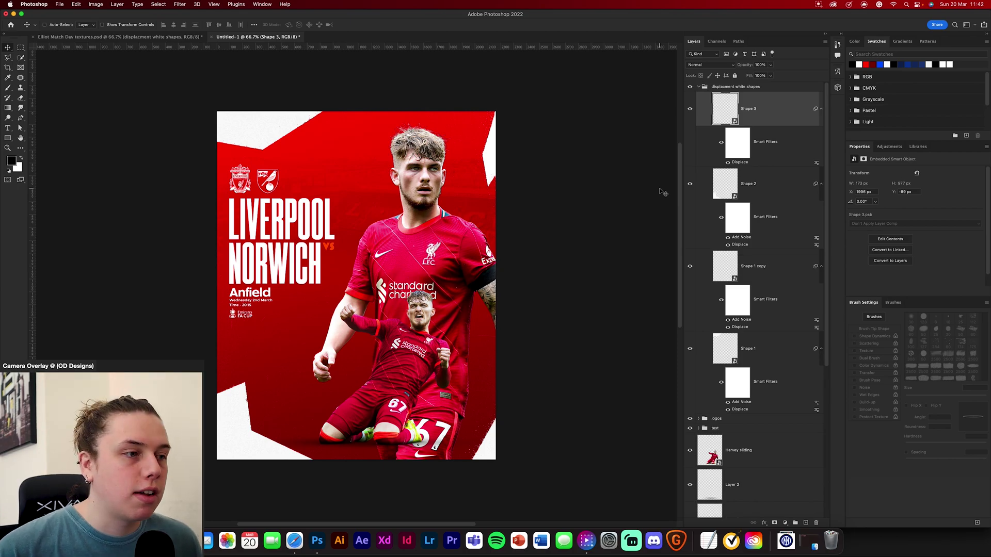
Examine the torn edges of the white shapes up close around the poster's corners.
{"action": "key", "text": "super+equal"}
{"action": "key", "text": "super+equal"}
{"action": "key", "text": "super+equal"}
{"action": "left_click_drag", "start_coordinate": [384, 201], "coordinate": [550, 373]}
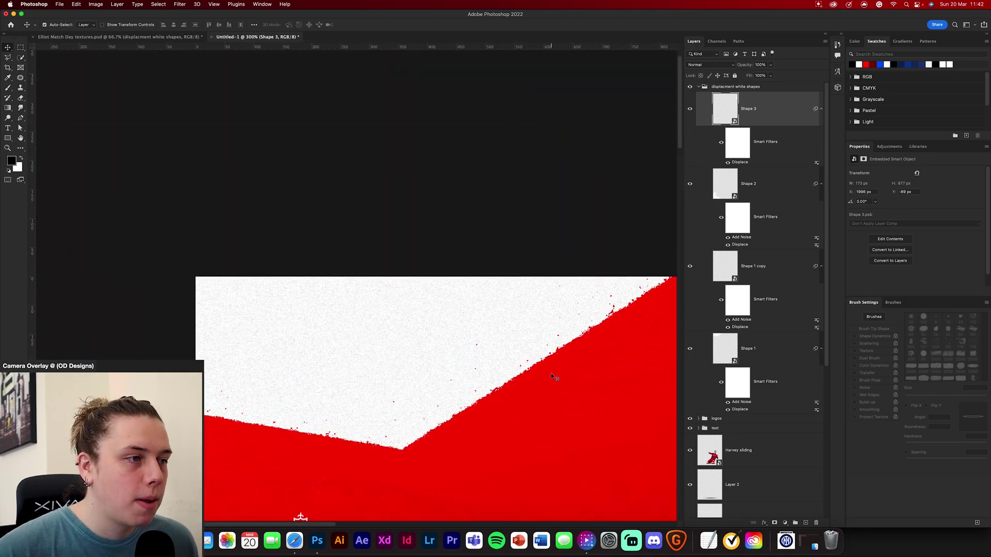
{"action": "scroll", "coordinate": [579, 350], "scroll_direction": "right", "scroll_amount": 10}
{"action": "scroll", "coordinate": [579, 349], "scroll_direction": "right", "scroll_amount": 10}
{"action": "scroll", "coordinate": [513, 336], "scroll_direction": "down", "scroll_amount": 3}
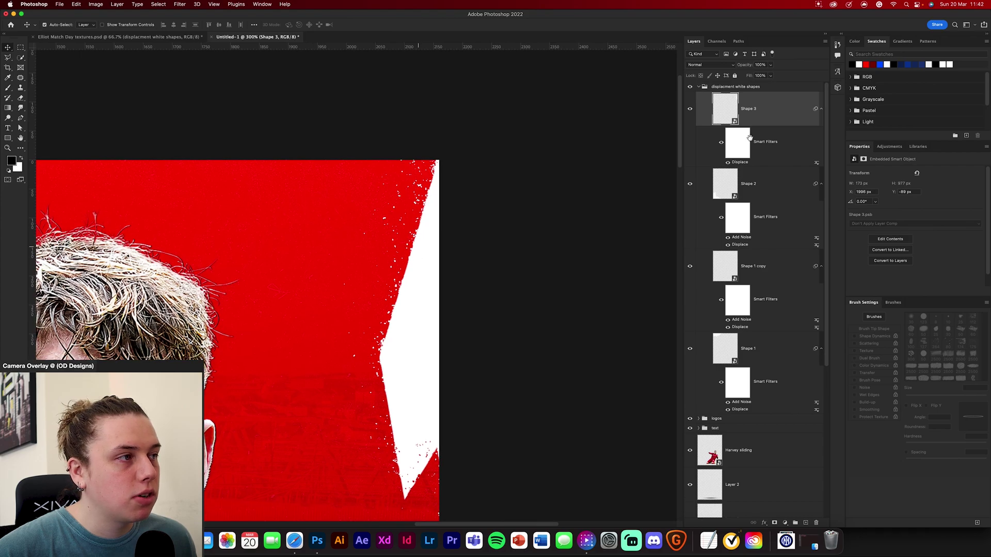
{"action": "scroll", "coordinate": [478, 252], "scroll_direction": "down", "scroll_amount": 5}
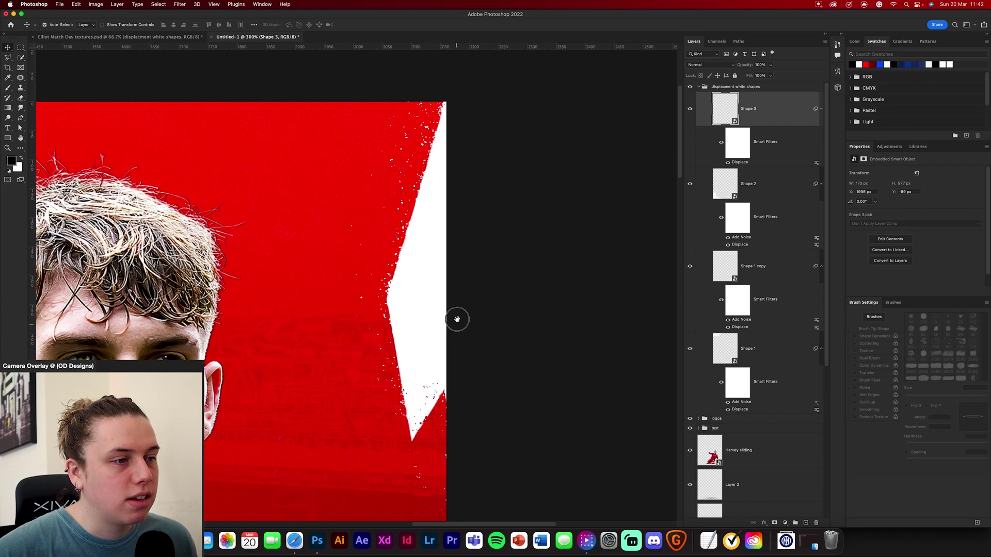
{"action": "scroll", "coordinate": [458, 308], "scroll_direction": "down", "scroll_amount": 15}
{"action": "scroll", "coordinate": [458, 309], "scroll_direction": "left", "scroll_amount": 3}
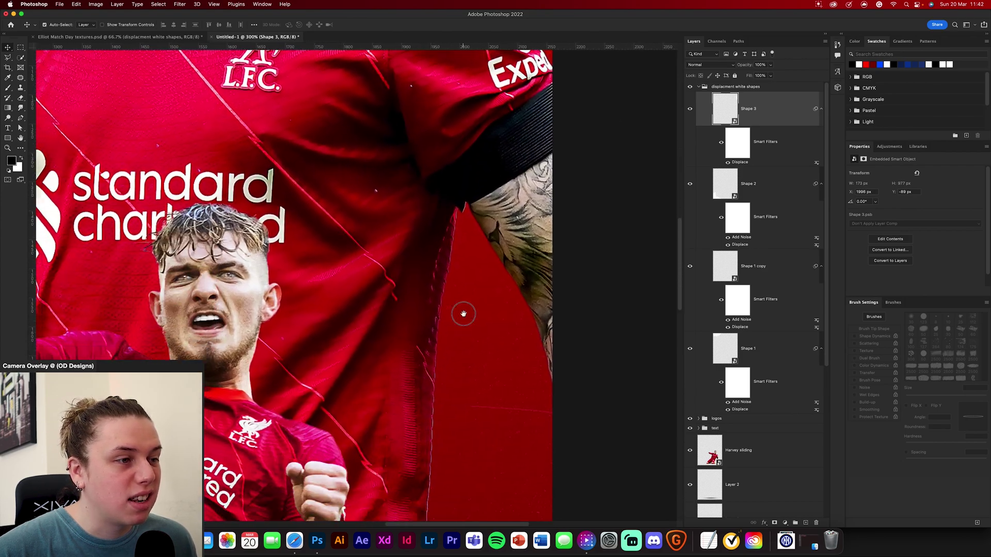
{"action": "scroll", "coordinate": [522, 280], "scroll_direction": "left", "scroll_amount": 20}
{"action": "scroll", "coordinate": [420, 336], "scroll_direction": "up", "scroll_amount": 4}
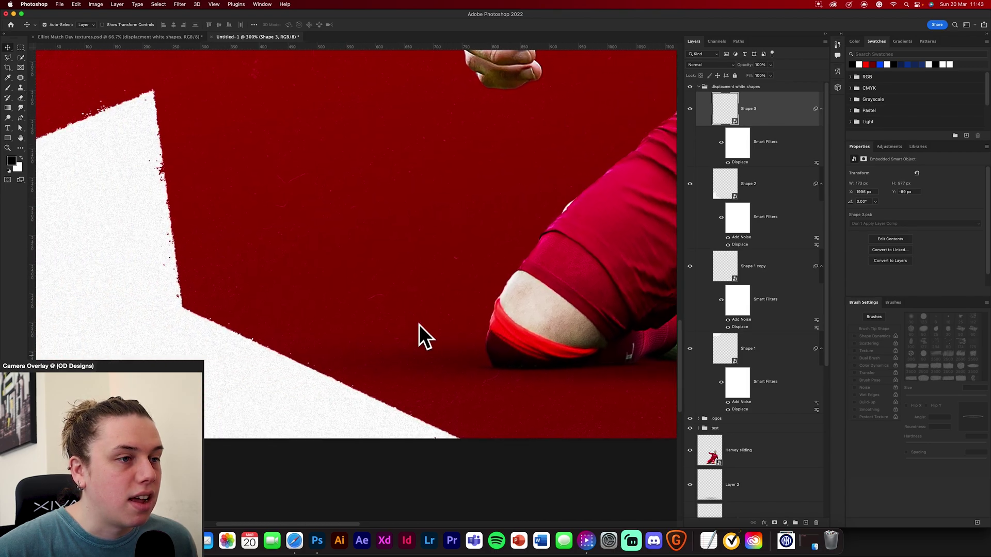
{"action": "scroll", "coordinate": [547, 339], "scroll_direction": "right", "scroll_amount": 6}
{"action": "scroll", "coordinate": [490, 329], "scroll_direction": "down", "scroll_amount": 1}
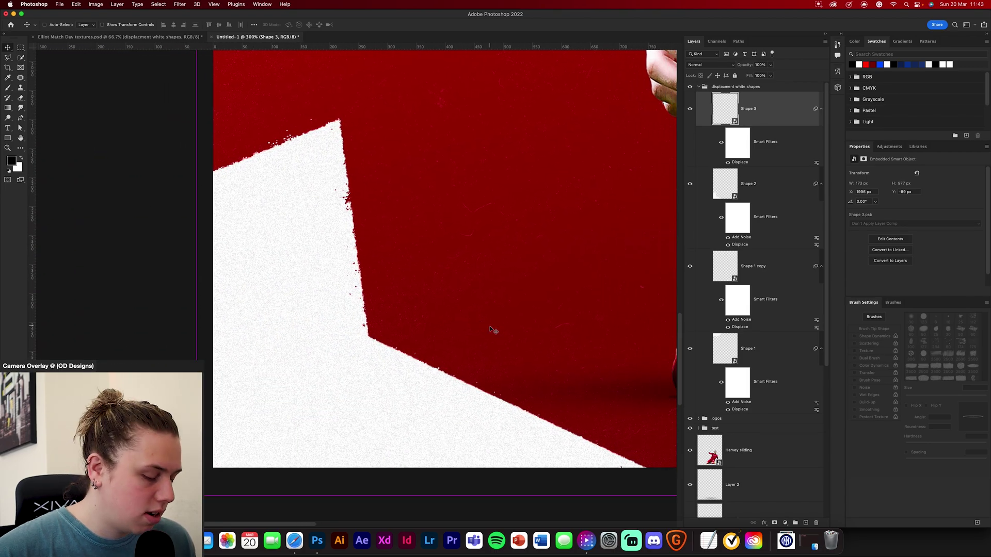
Open Shape 3's smart object contents to inspect the source shape, and return to the full poster.
{"action": "double_click", "coordinate": [726, 111]}
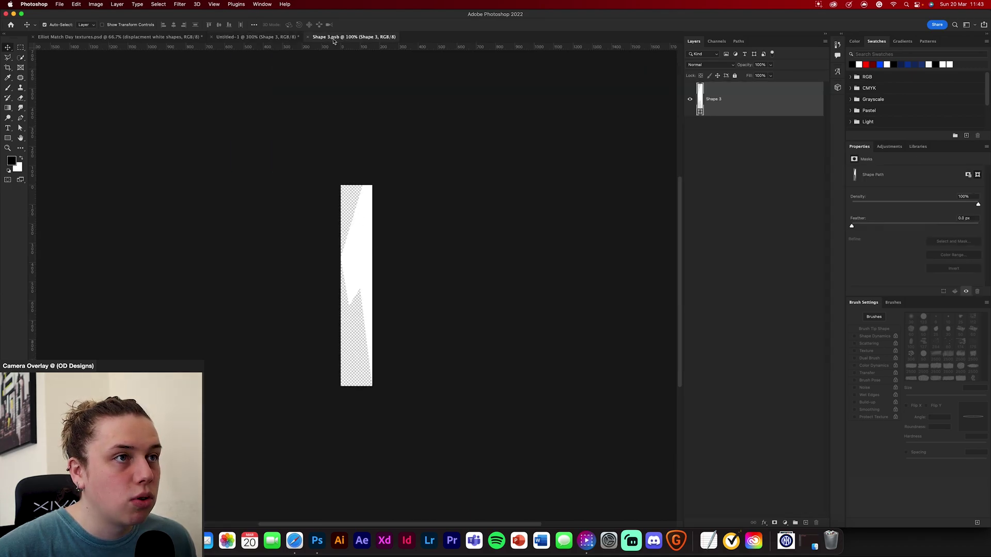
{"action": "left_click", "coordinate": [309, 36]}
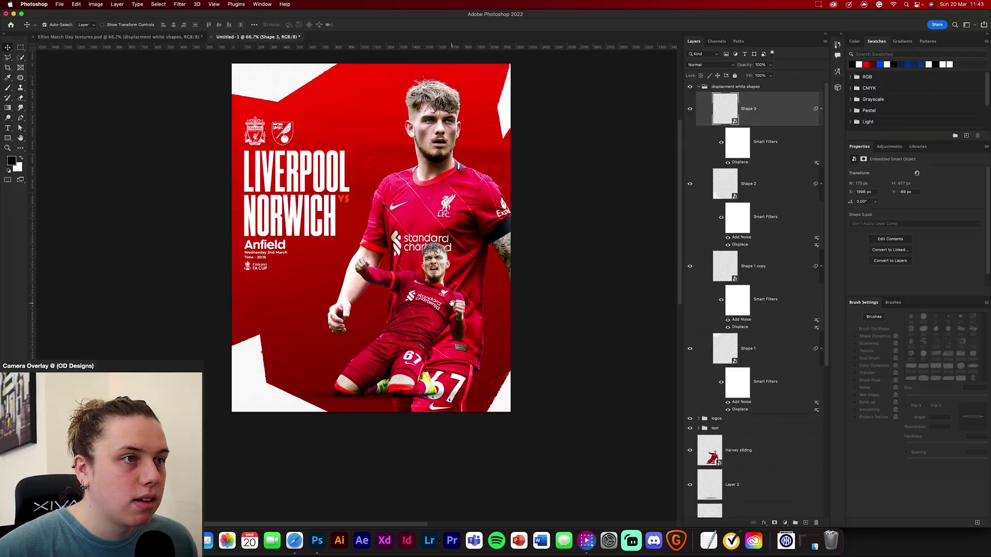
{"action": "left_click_drag", "start_coordinate": [544, 240], "coordinate": [556, 254]}
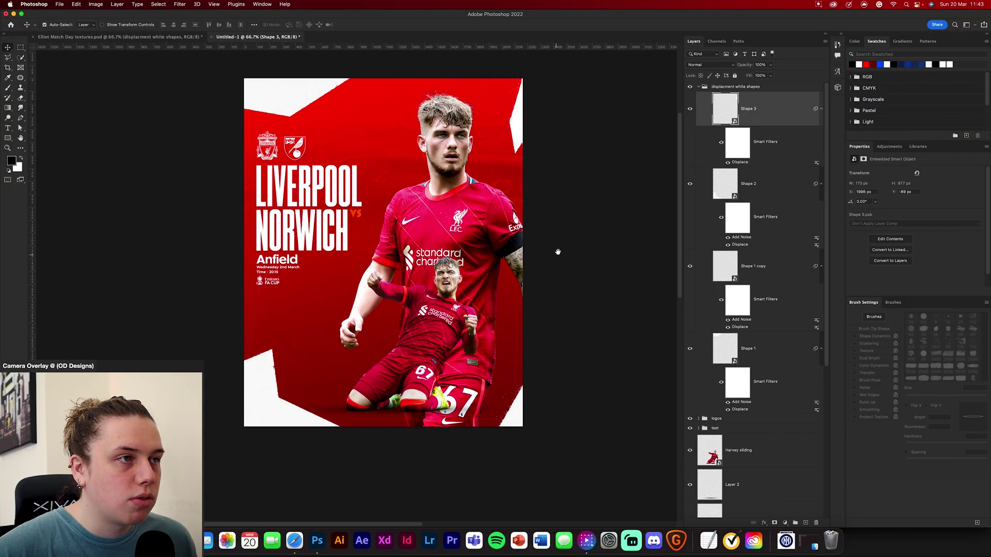
Collapse the displacment white shapes group and deselect all layers.
{"action": "left_click", "coordinate": [700, 87]}
{"action": "left_click", "coordinate": [699, 86]}
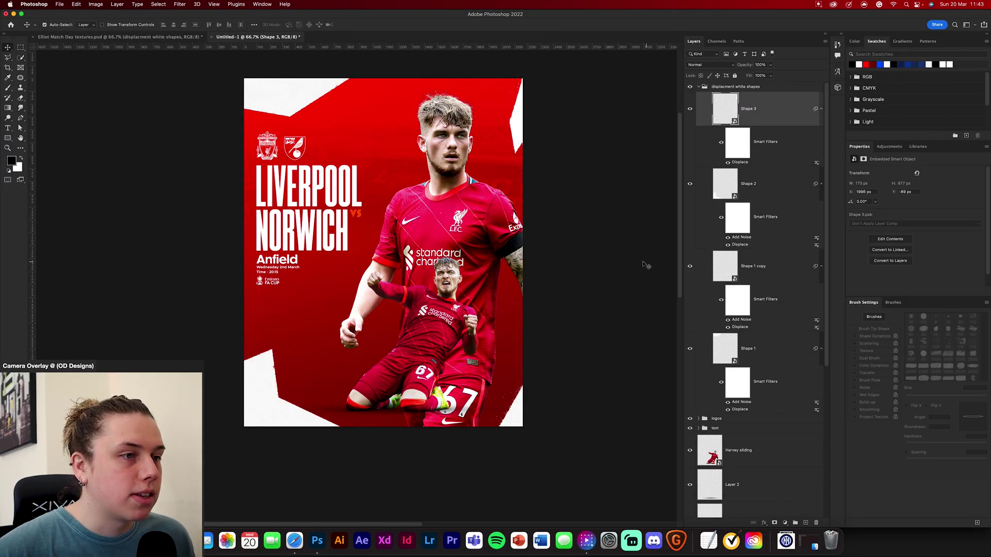
{"action": "left_click", "coordinate": [604, 253]}
{"action": "left_click", "coordinate": [699, 86]}
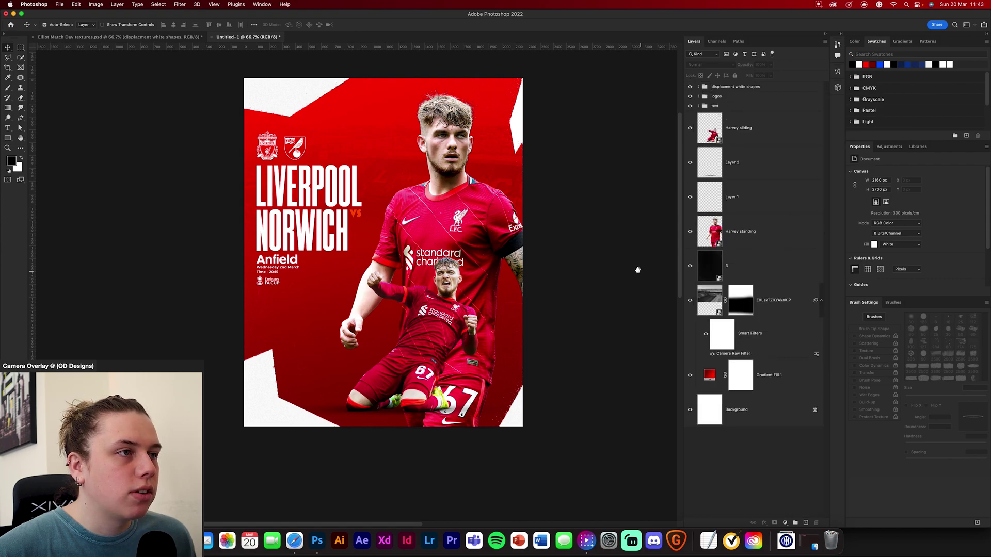
Create a white solid color fill from the Harvey standing silhouette and place it beneath that layer, slightly offset as a thin edge highlight.
{"action": "key", "text": "super+plus"}
{"action": "scroll", "coordinate": [508, 246], "scroll_direction": "up", "scroll_amount": 2}
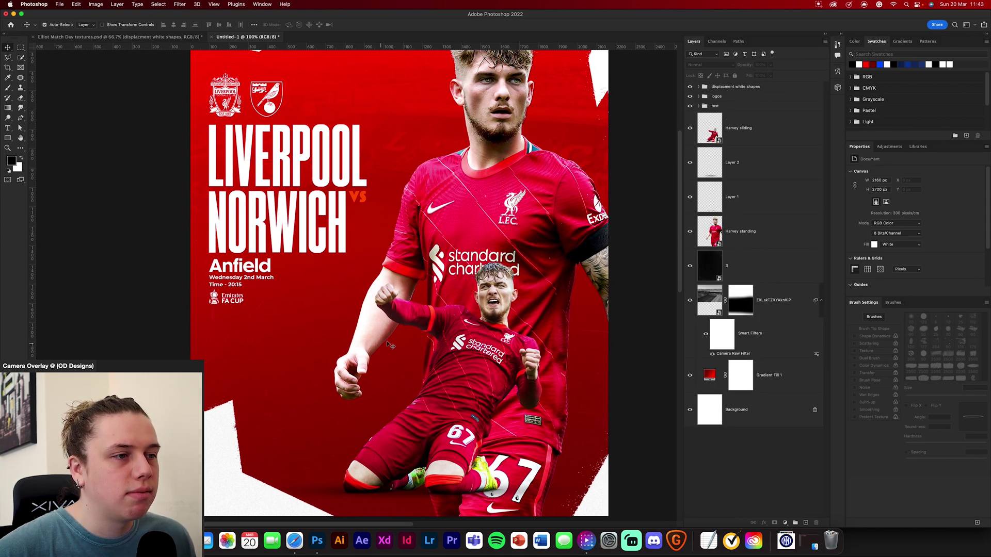
{"action": "scroll", "coordinate": [464, 284], "scroll_direction": "up", "scroll_amount": 2}
{"action": "left_click", "coordinate": [717, 234]}
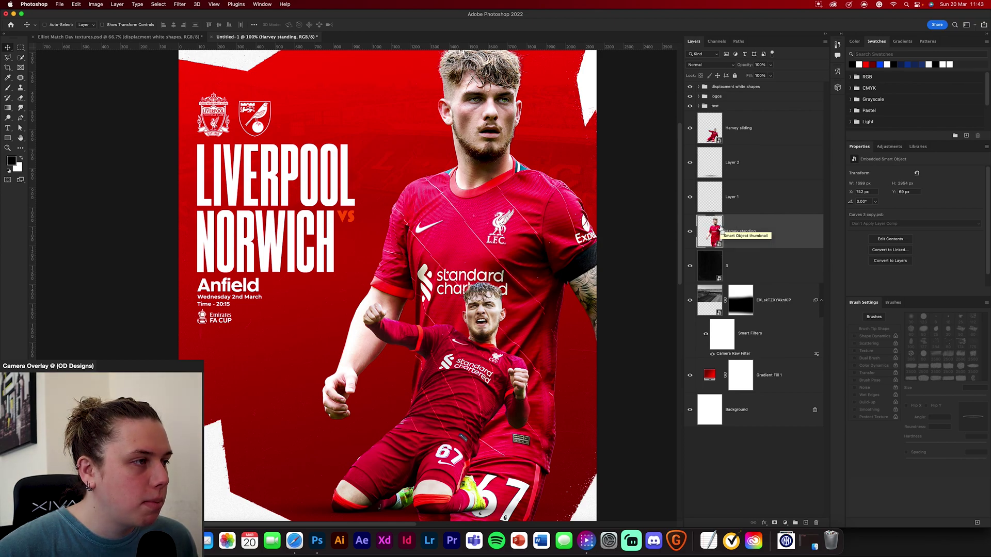
{"action": "left_click", "coordinate": [720, 231], "text": "super"}
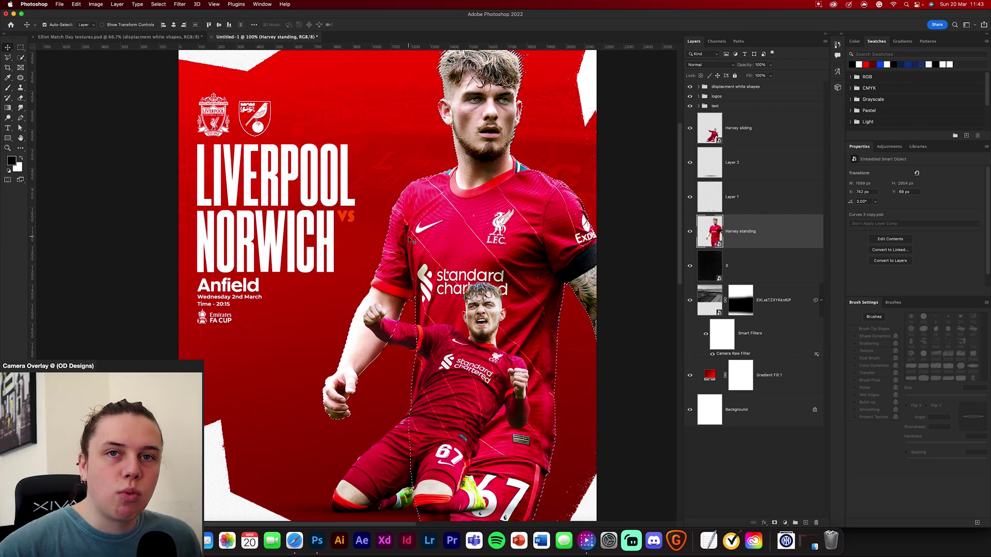
{"action": "left_click", "coordinate": [785, 522]}
{"action": "left_click", "coordinate": [798, 348]}
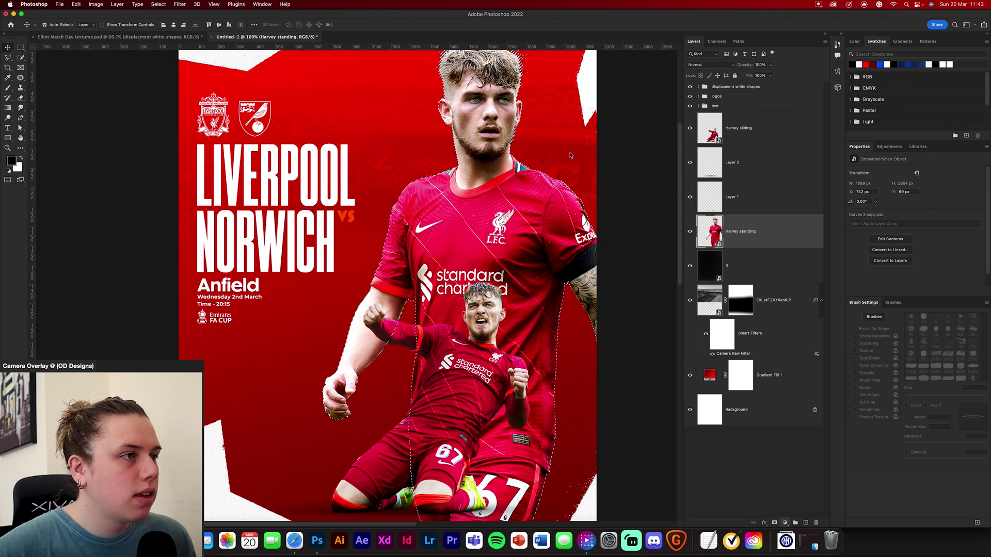
{"action": "left_click", "coordinate": [859, 65]}
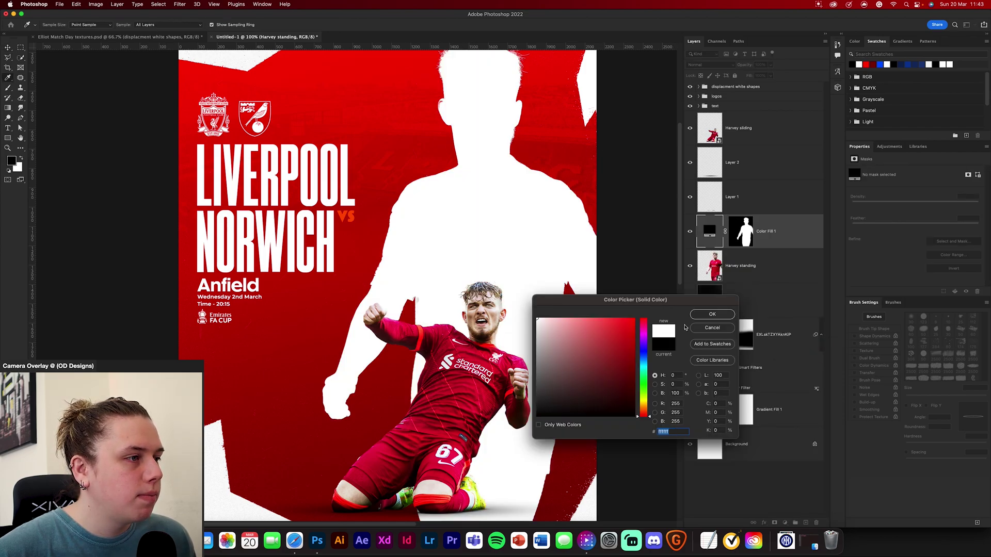
{"action": "left_click", "coordinate": [712, 315]}
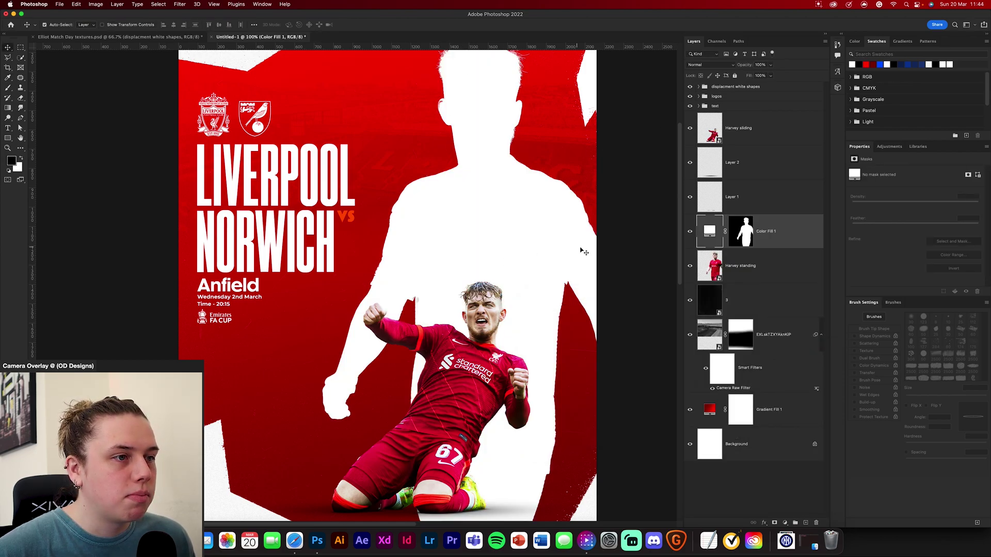
{"action": "left_click_drag", "start_coordinate": [579, 247], "coordinate": [555, 279]}
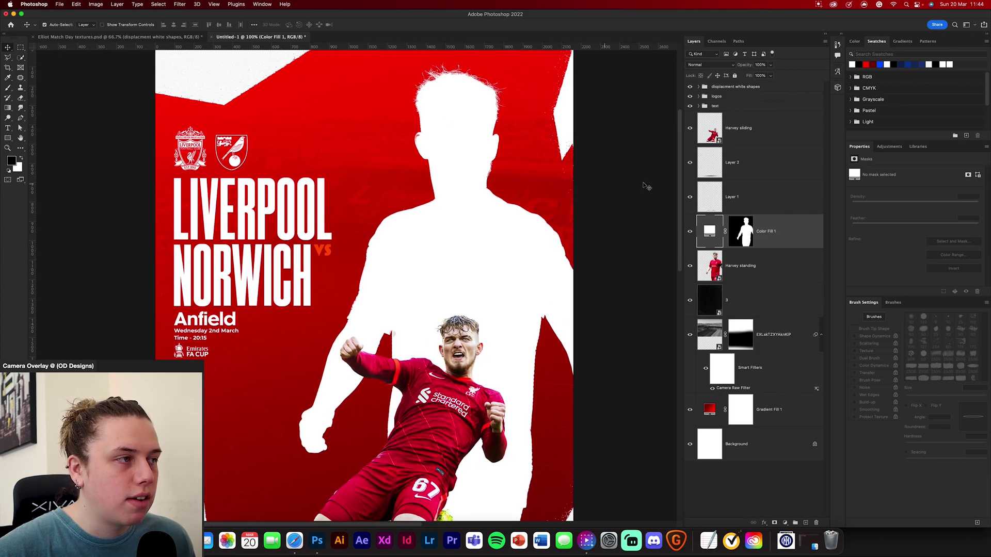
{"action": "left_click_drag", "start_coordinate": [795, 239], "coordinate": [795, 269]}
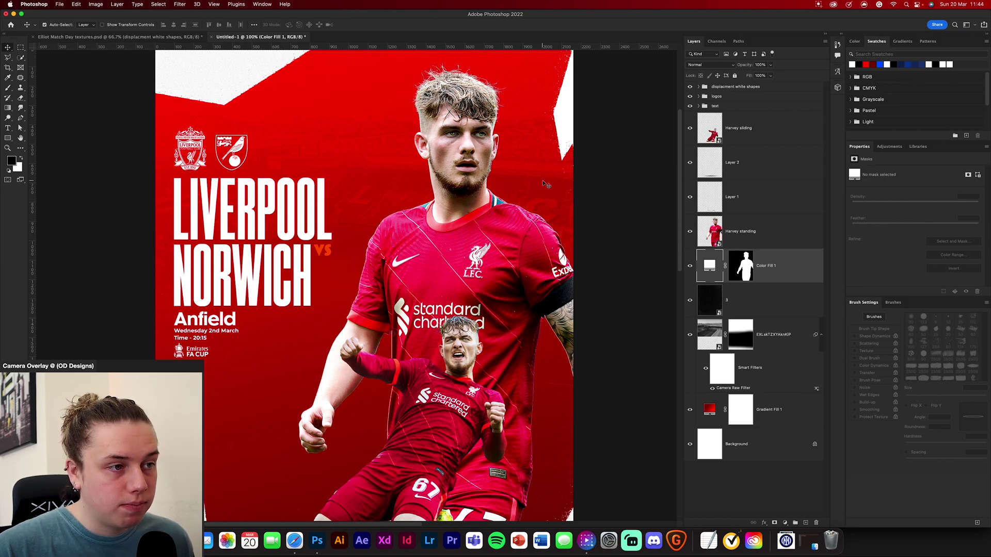
Examine the thin white edge along the standing player's torso, leg and tattooed arm up close.
{"action": "scroll", "coordinate": [521, 194], "scroll_direction": "down", "scroll_amount": 5}
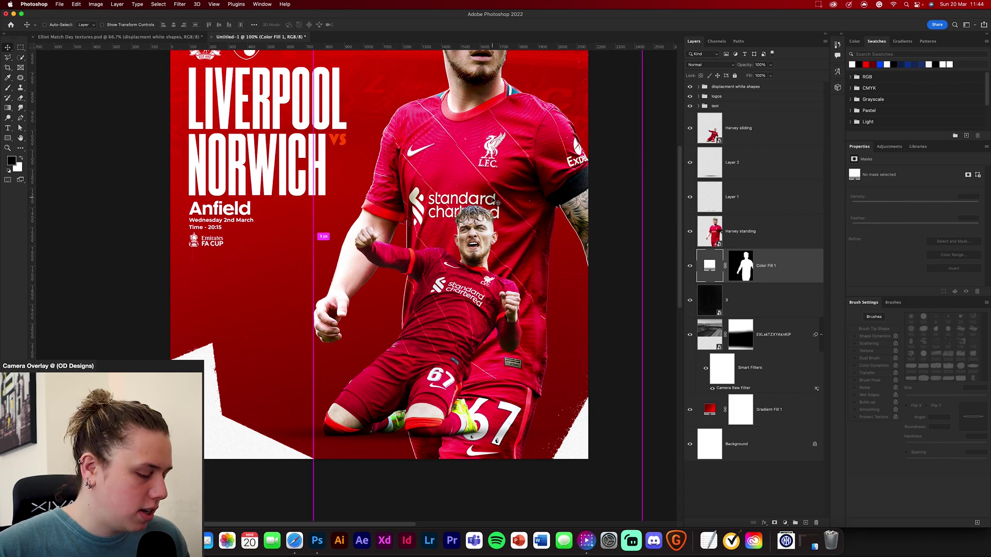
{"action": "scroll", "coordinate": [497, 203], "scroll_direction": "up", "scroll_amount": 5}
{"action": "scroll", "coordinate": [444, 171], "scroll_direction": "up", "scroll_amount": 3}
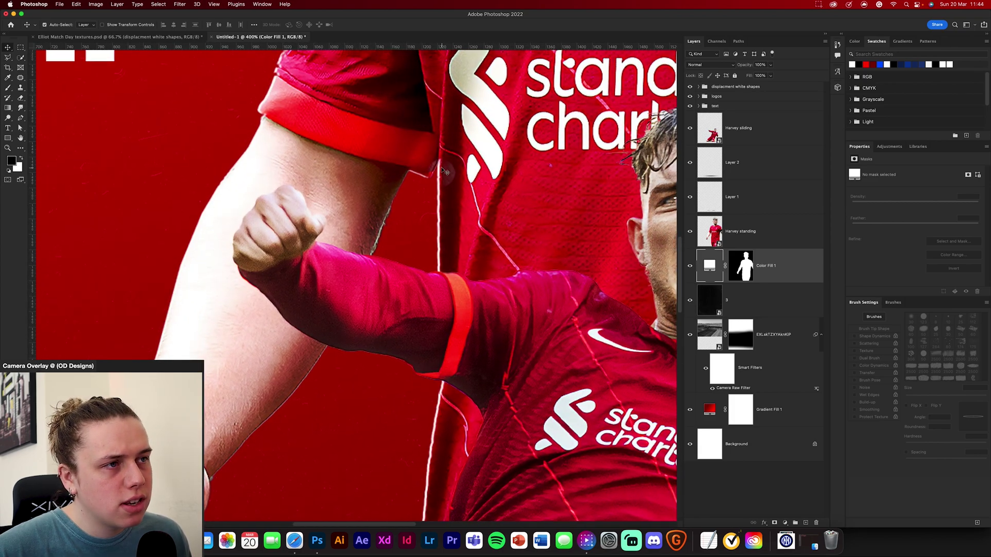
{"action": "left_click_drag", "start_coordinate": [452, 303], "coordinate": [450, 171]}
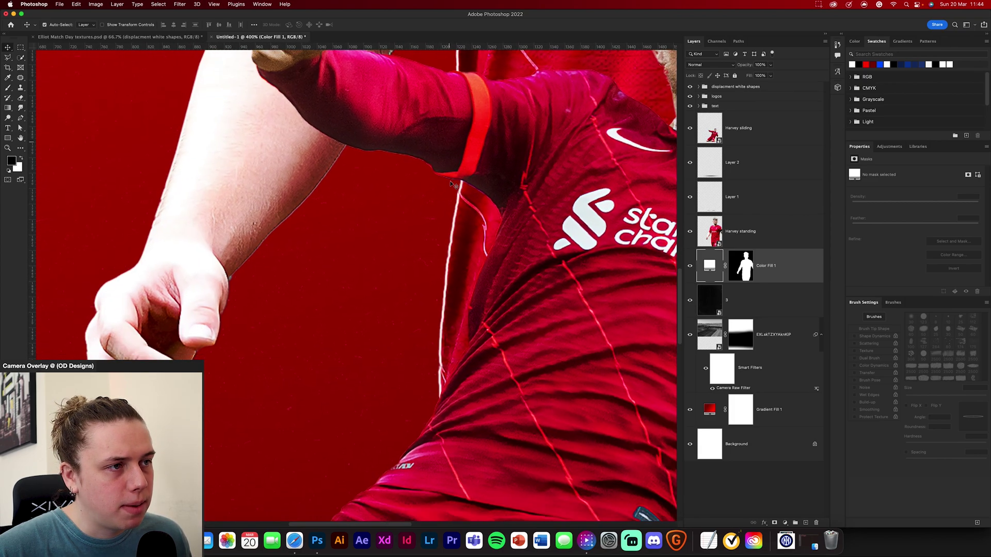
{"action": "scroll", "coordinate": [450, 172], "scroll_direction": "down", "scroll_amount": 10}
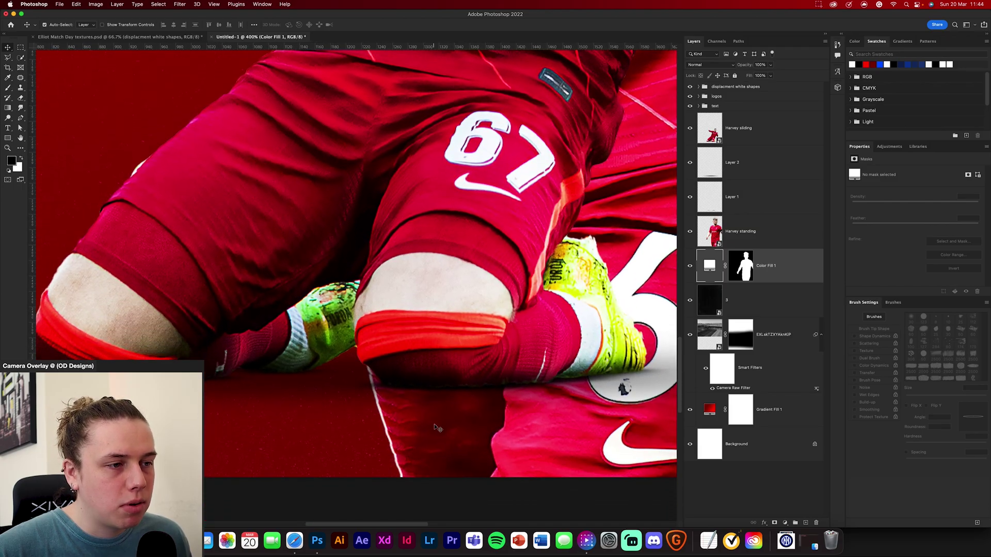
{"action": "scroll", "coordinate": [452, 284], "scroll_direction": "up", "scroll_amount": 10}
{"action": "scroll", "coordinate": [452, 284], "scroll_direction": "right", "scroll_amount": 10}
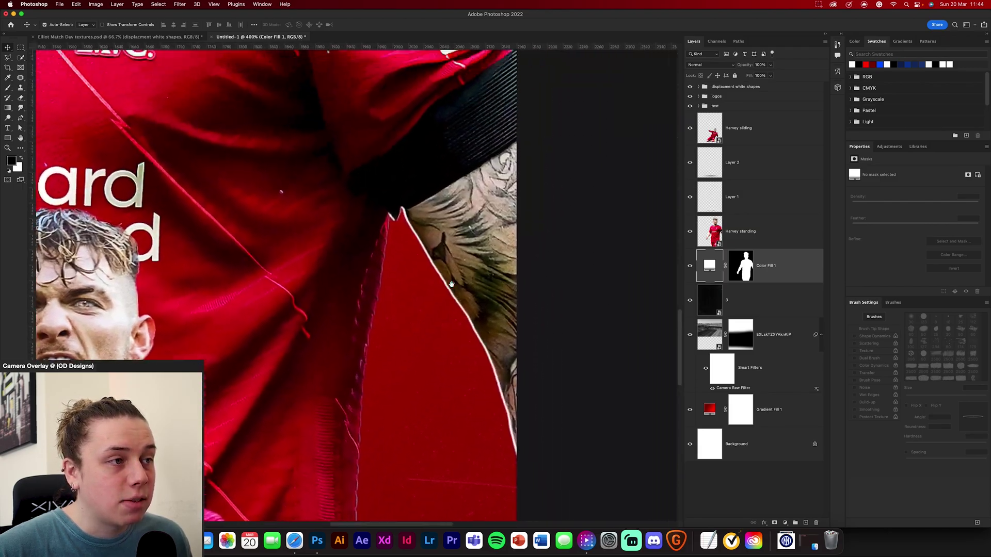
{"action": "scroll", "coordinate": [452, 284], "scroll_direction": "up", "scroll_amount": 2}
{"action": "scroll", "coordinate": [451, 284], "scroll_direction": "right", "scroll_amount": 2}
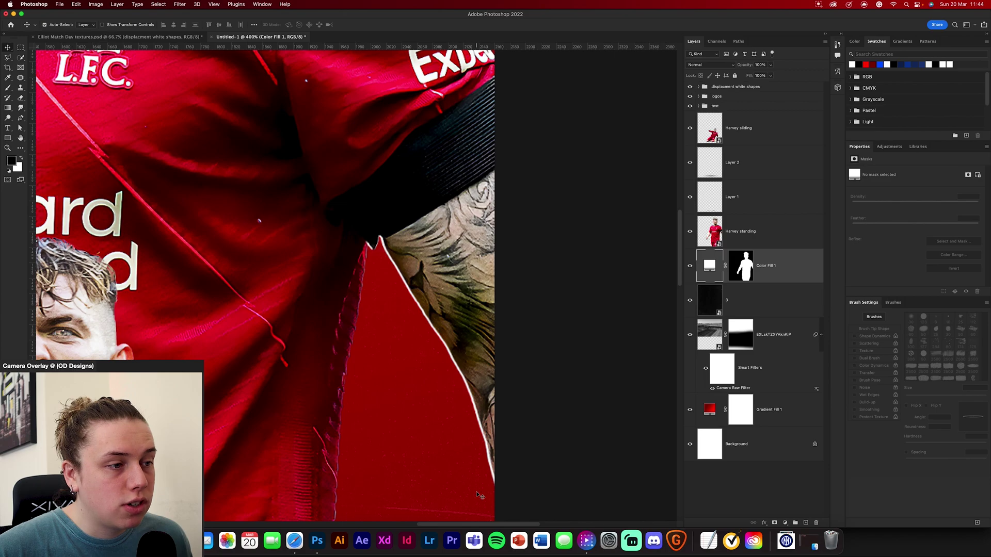
{"action": "key", "text": "super+0"}
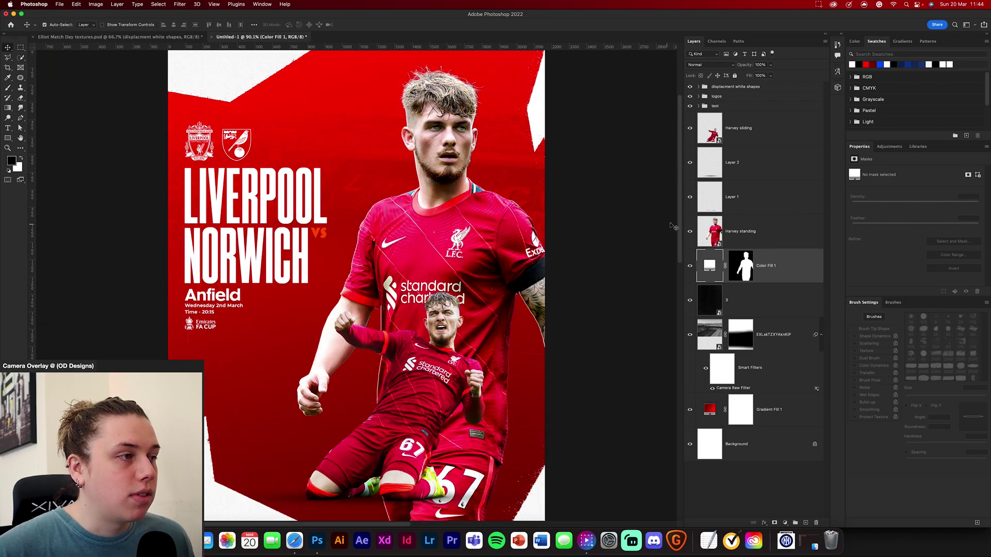
Create a white (ffffff) solid color fill from the Harvey sliding silhouette and place it beneath that layer, slightly offset as an edge highlight.
{"action": "left_click", "coordinate": [733, 138]}
{"action": "left_click", "coordinate": [715, 133], "text": "super"}
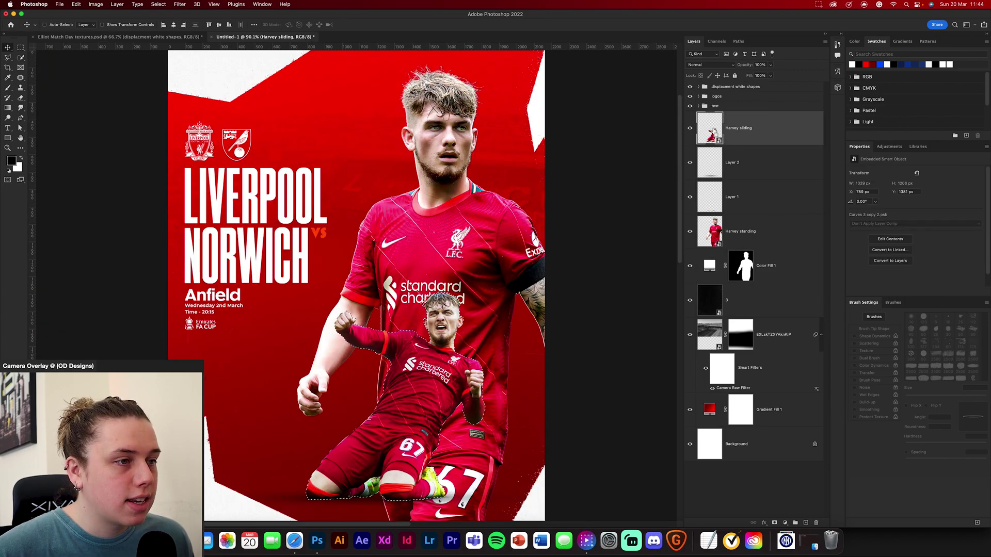
{"action": "left_click", "coordinate": [785, 523]}
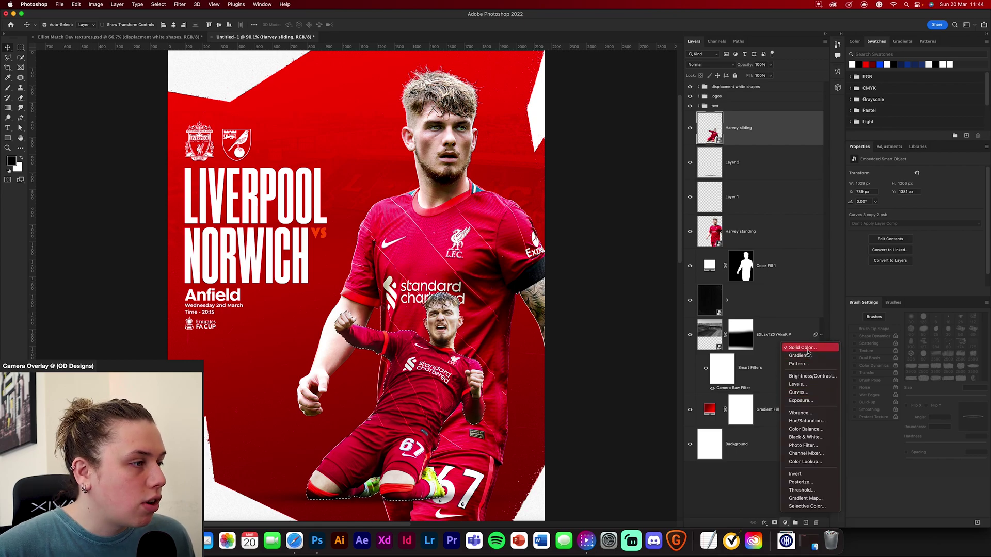
{"action": "left_click", "coordinate": [798, 345]}
{"action": "type", "text": "ffffff"}
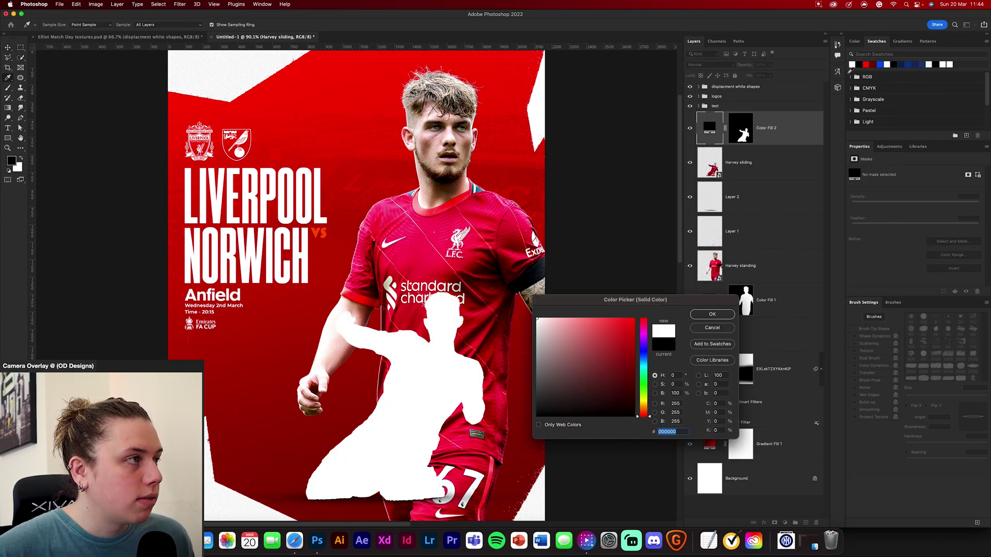
{"action": "key", "text": "Return"}
{"action": "key", "text": "v"}
{"action": "left_click_drag", "start_coordinate": [769, 129], "coordinate": [782, 171]}
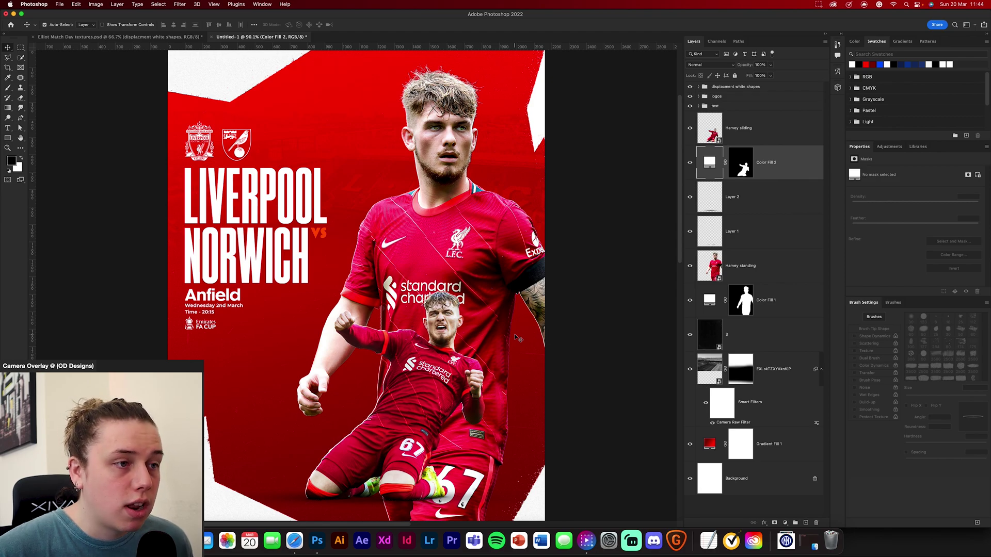
Examine the white edge along the sliding player's arm, shoulder and legs up close, and return to the whole poster.
{"action": "key", "text": "super+equal"}
{"action": "key", "text": "super+equal"}
{"action": "key", "text": "super+equal"}
{"action": "key", "text": "super+equal"}
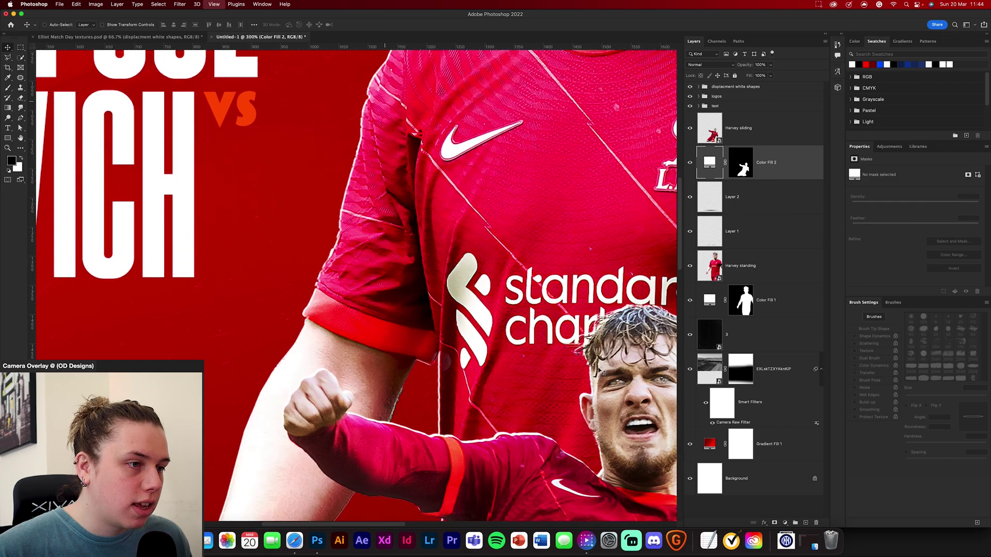
{"action": "scroll", "coordinate": [568, 306], "scroll_direction": "down", "scroll_amount": 10}
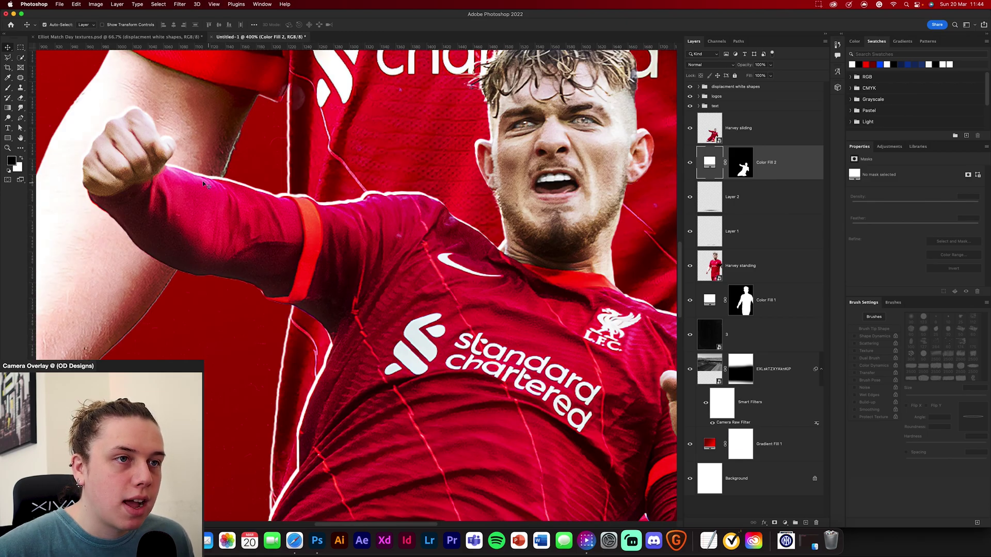
{"action": "scroll", "coordinate": [212, 187], "scroll_direction": "down", "scroll_amount": 15}
{"action": "scroll", "coordinate": [211, 187], "scroll_direction": "left", "scroll_amount": 5}
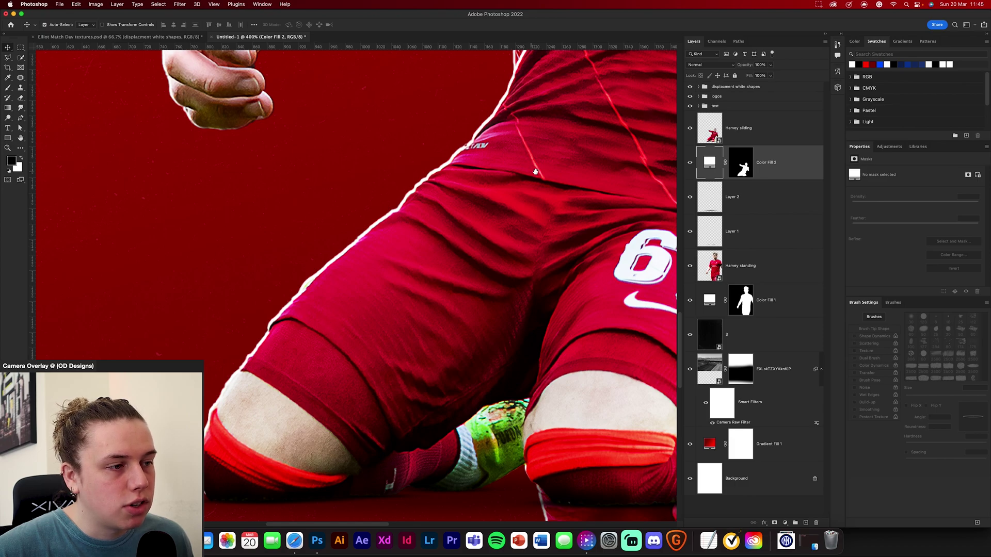
{"action": "key", "text": "super+minus"}
{"action": "key", "text": "super+minus"}
{"action": "key", "text": "super+0"}
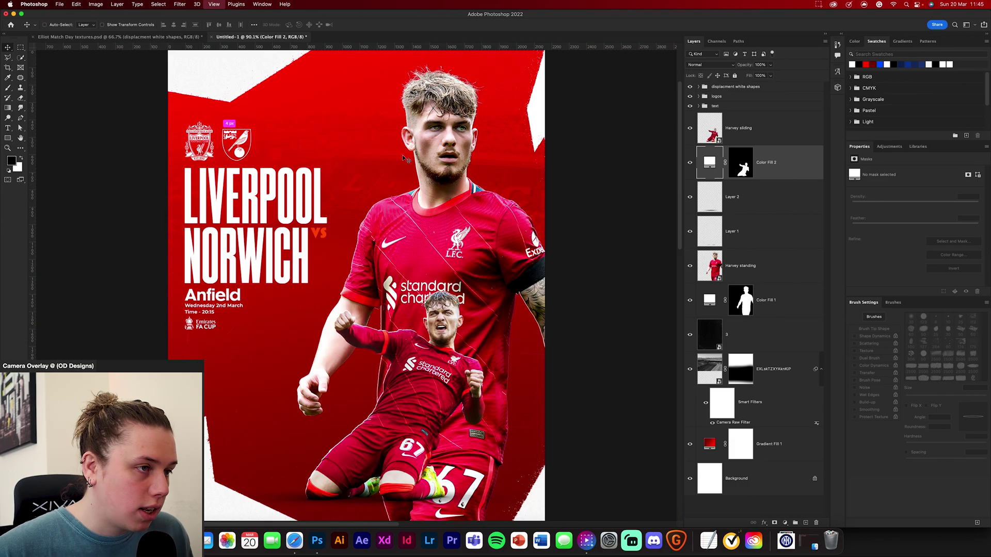
Review the layer groups of the Elliot Match Day textures document, hiding the white shapes and expanding the player images, and return to the poster.
{"action": "key", "text": "ctrl+Tab"}
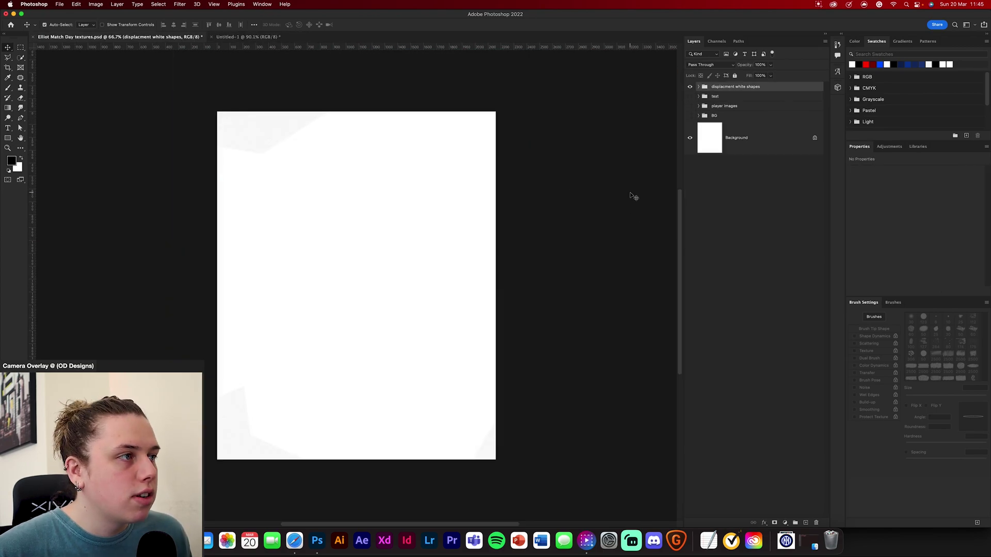
{"action": "left_click", "coordinate": [733, 115]}
{"action": "left_click", "coordinate": [690, 86]}
{"action": "left_click", "coordinate": [690, 96]}
{"action": "left_click", "coordinate": [690, 96]}
{"action": "left_click", "coordinate": [698, 106]}
{"action": "left_click", "coordinate": [697, 106]}
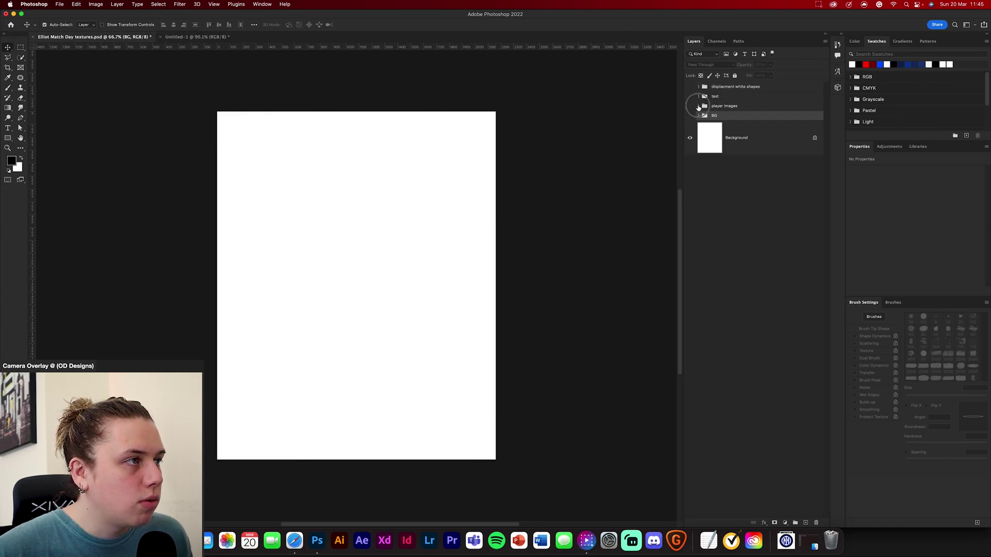
{"action": "left_click", "coordinate": [698, 106]}
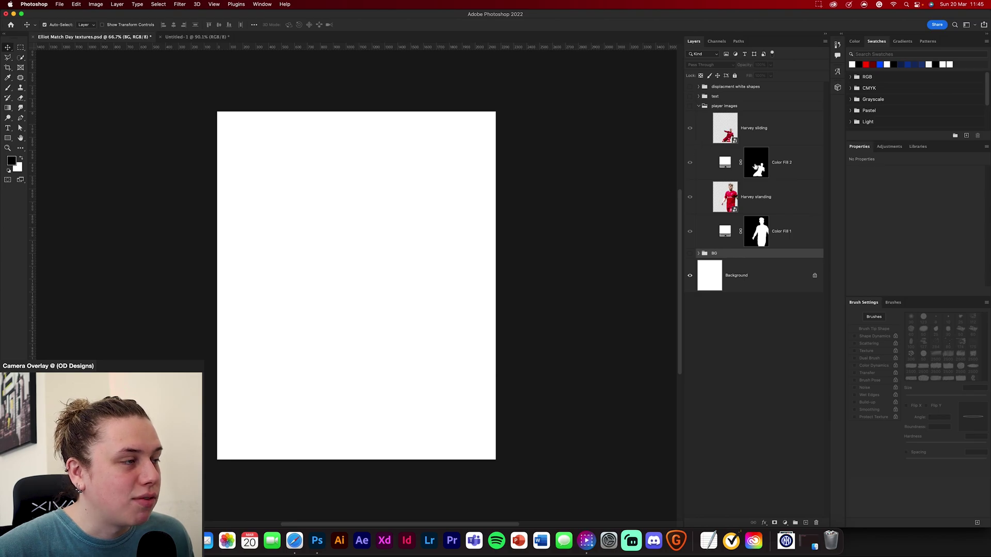
{"action": "key", "text": "ctrl+Tab"}
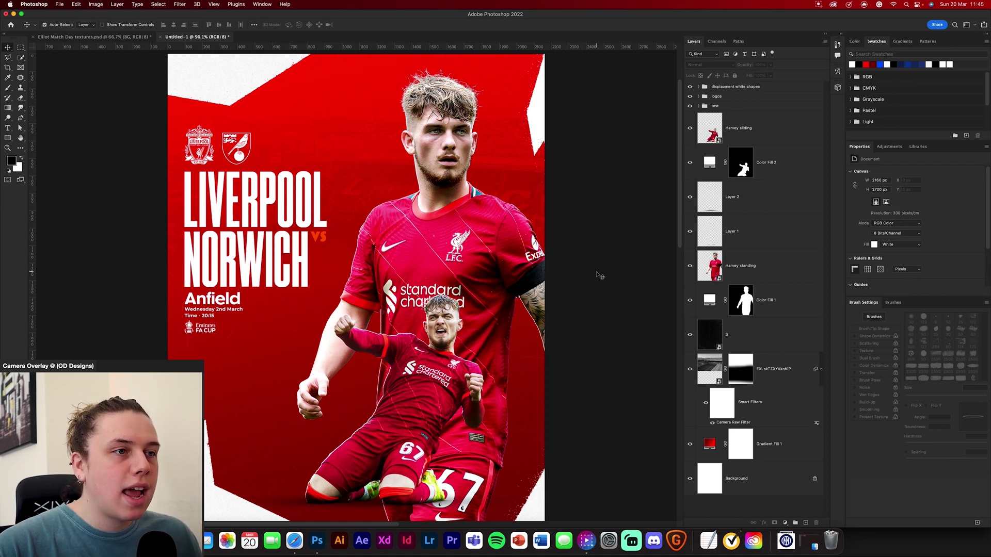
Add a new layer above the displacement white shapes group and fill it with black.
{"action": "left_click", "coordinate": [776, 89]}
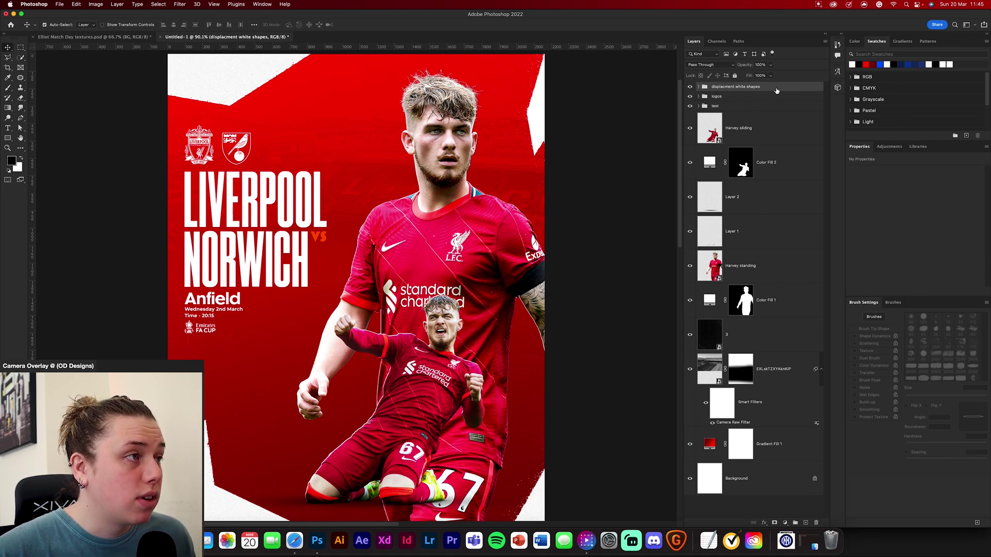
{"action": "left_click", "coordinate": [805, 523]}
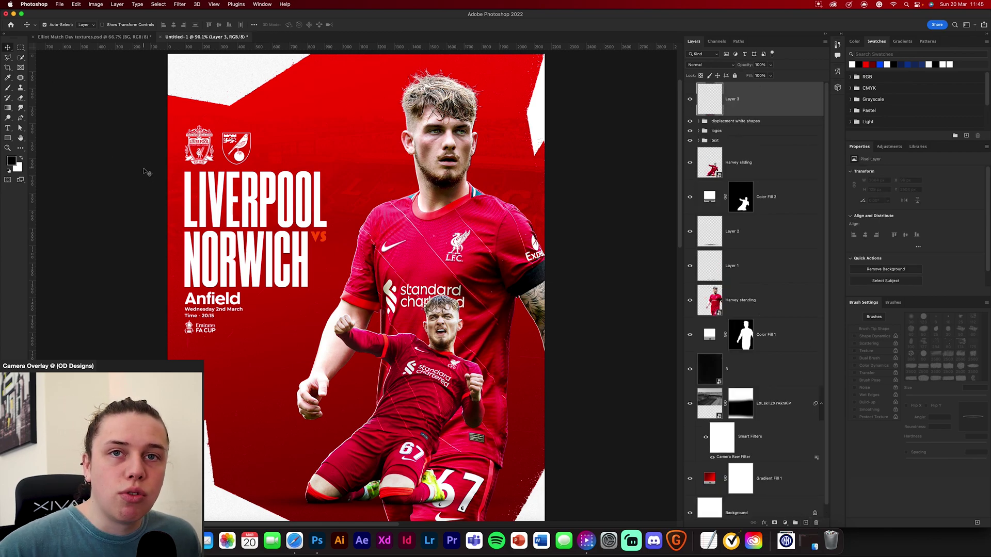
{"action": "key", "text": "super+BackSpace"}
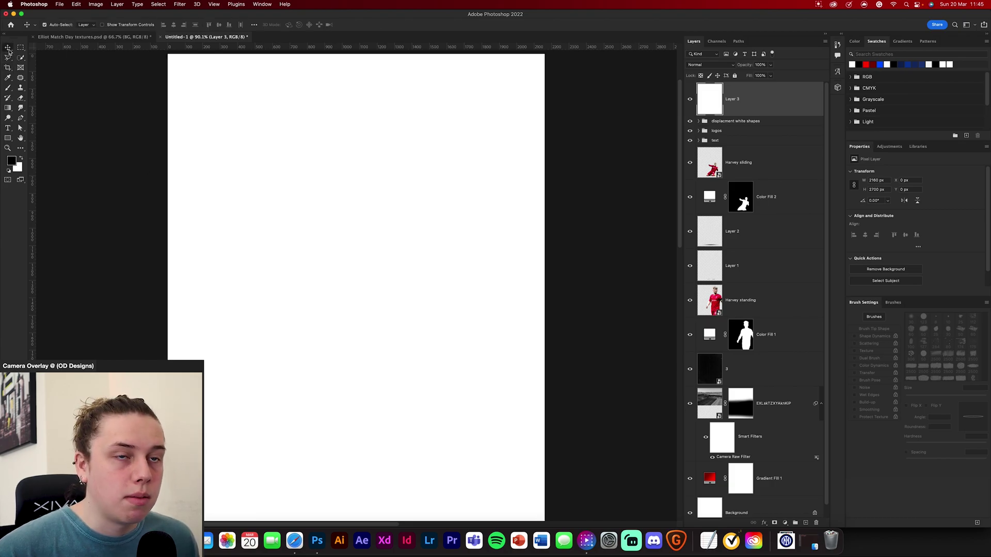
{"action": "key", "text": "x"}
{"action": "key", "text": "super+BackSpace"}
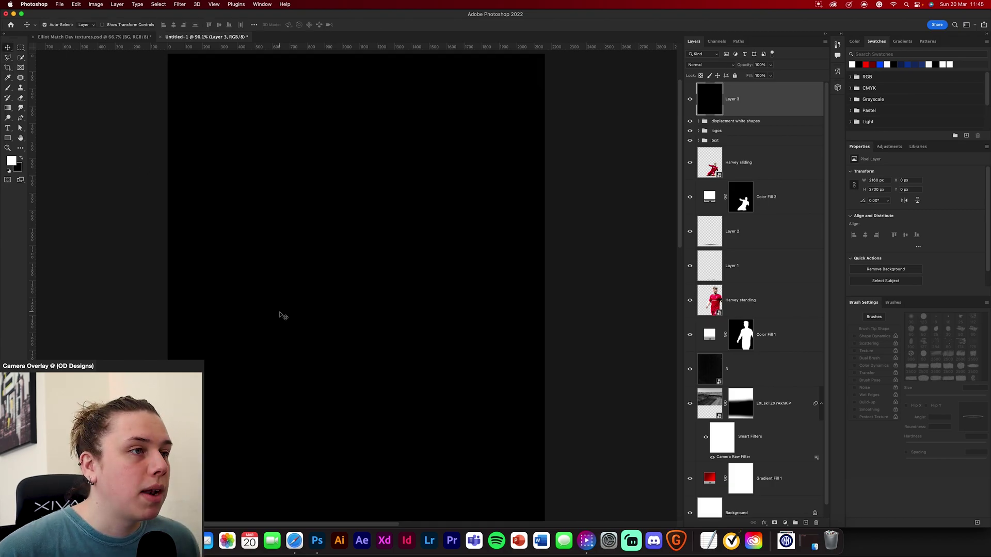
Apply Add Noise to the black layer with a 10% amount, uniform distribution and monochromatic enabled.
{"action": "left_click", "coordinate": [176, 5]}
{"action": "mouse_move", "coordinate": [228, 125]}
{"action": "left_click", "coordinate": [360, 128]}
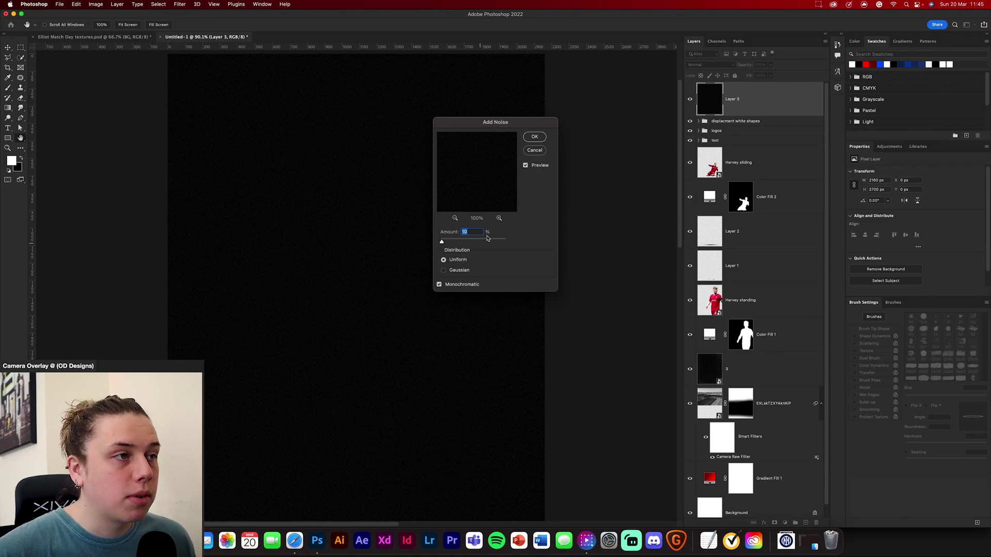
{"action": "left_click", "coordinate": [532, 137]}
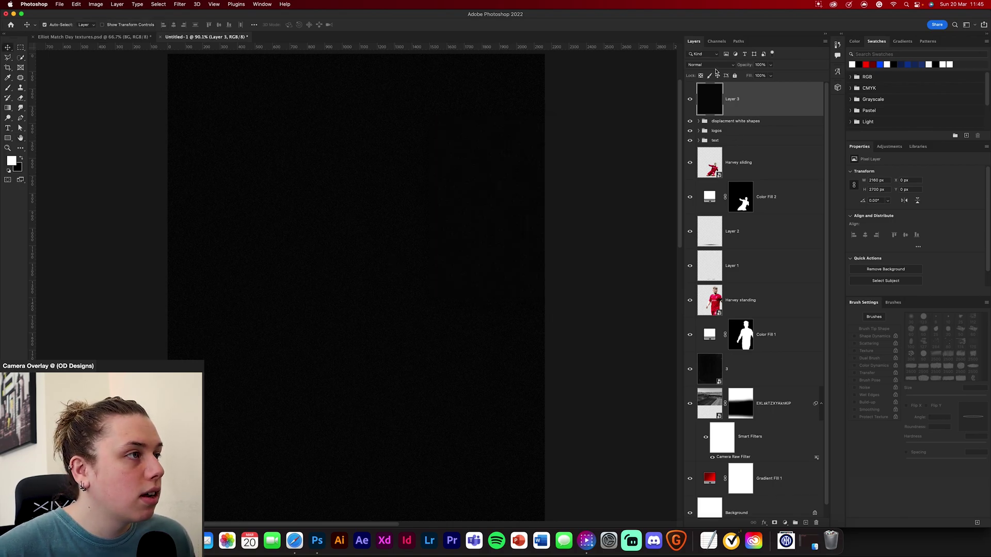
Set the noise layer's blend mode to Screen and check the grain up close around the players' arms.
{"action": "left_click", "coordinate": [715, 65]}
{"action": "left_click", "coordinate": [710, 133]}
{"action": "left_click_drag", "start_coordinate": [611, 268], "coordinate": [619, 228]}
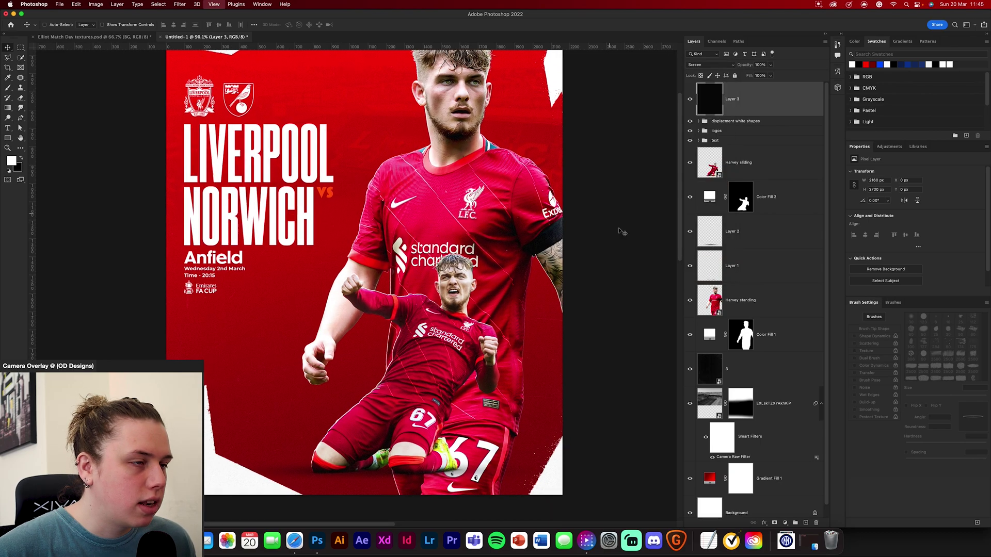
{"action": "scroll", "coordinate": [313, 308], "scroll_direction": "up", "scroll_amount": 10}
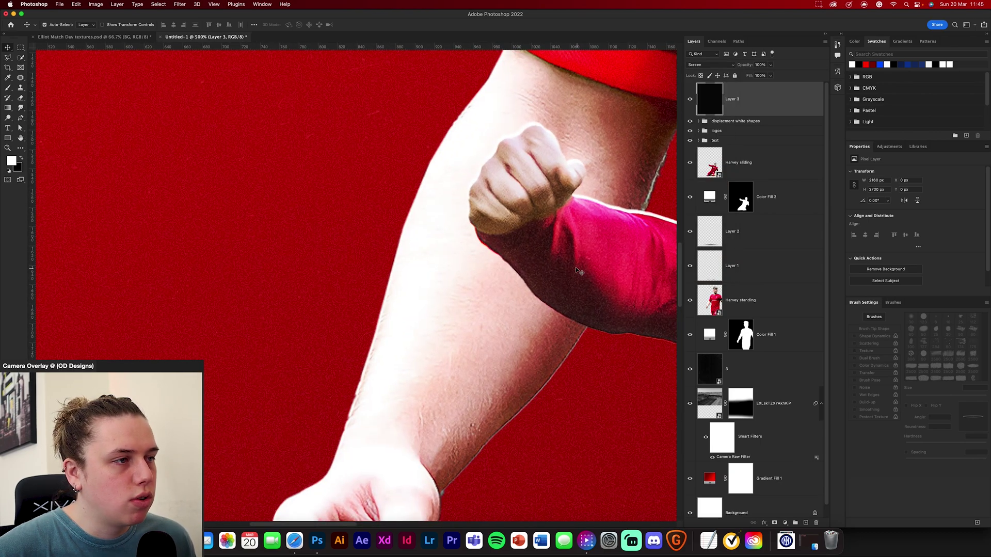
{"action": "left_click_drag", "start_coordinate": [625, 326], "coordinate": [381, 228]}
{"action": "scroll", "coordinate": [326, 324], "scroll_direction": "down", "scroll_amount": 10}
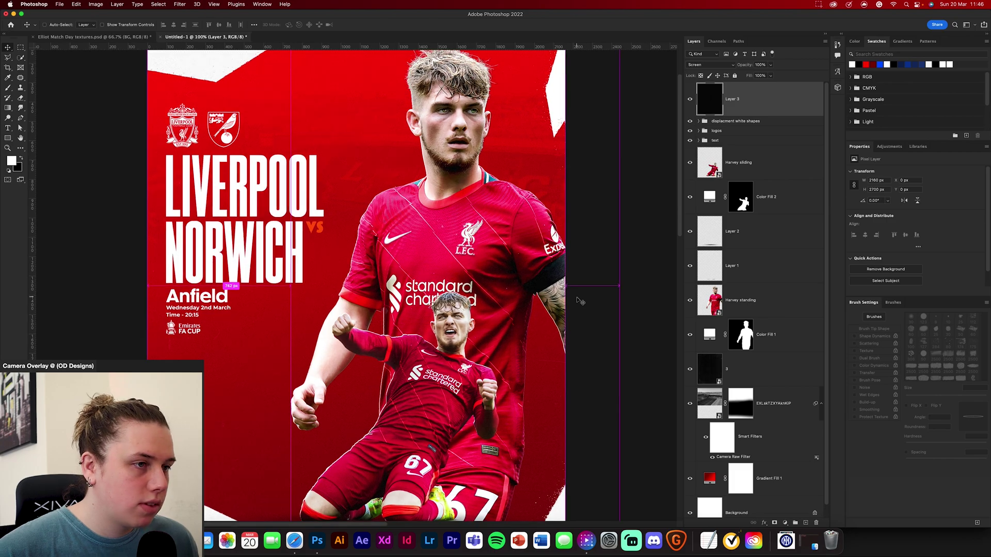
{"action": "key", "text": "super+minus"}
Add a Hue/Saturation adjustment clipped to the Harvey standing layer and raise its saturation to +20.
{"action": "left_click", "coordinate": [781, 159]}
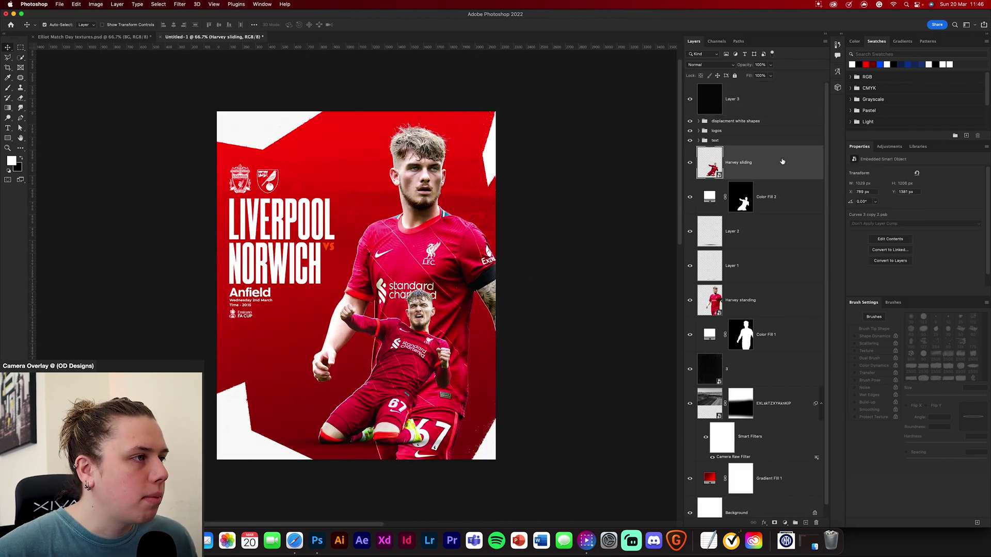
{"action": "left_click", "coordinate": [751, 302]}
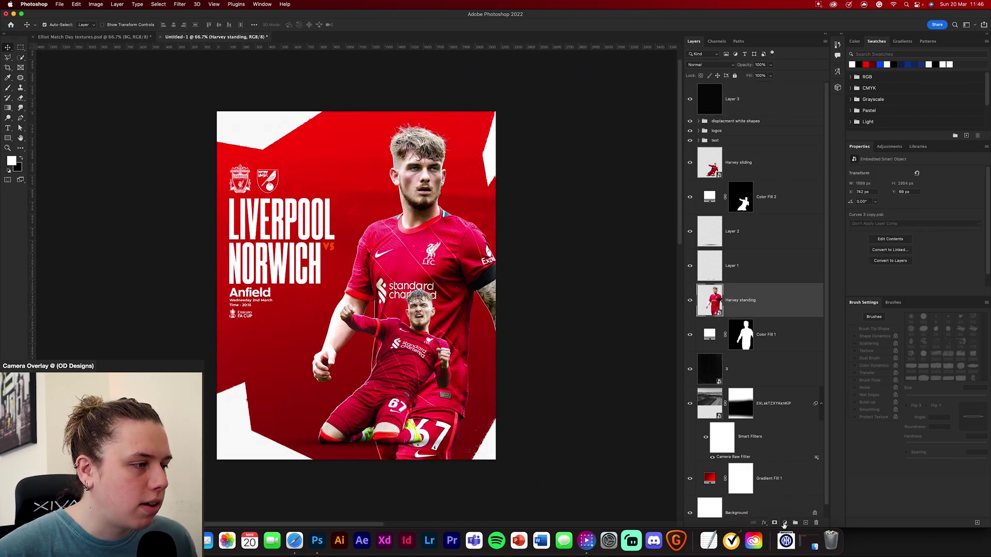
{"action": "left_click", "coordinate": [785, 523]}
{"action": "left_click", "coordinate": [815, 318]}
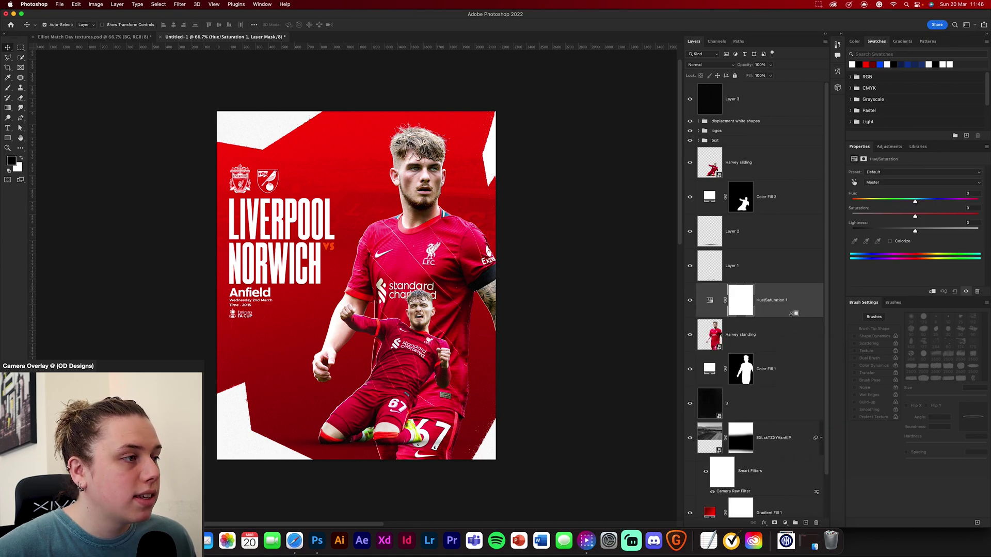
{"action": "left_click", "coordinate": [816, 318], "text": "alt"}
{"action": "left_click_drag", "start_coordinate": [915, 216], "coordinate": [927, 216]}
Duplicate the Hue/Saturation adjustment above the Harvey sliding layer and clip it to that layer.
{"action": "left_click_drag", "start_coordinate": [810, 300], "coordinate": [788, 177]}
{"action": "left_click", "coordinate": [788, 179], "text": "alt"}
{"action": "left_click_drag", "start_coordinate": [587, 222], "coordinate": [594, 218]}
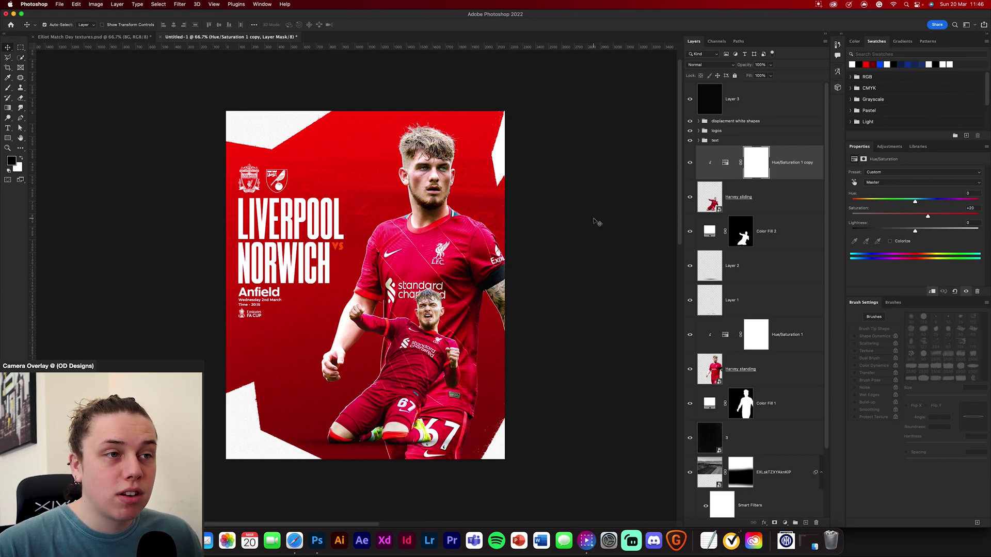
{"action": "scroll", "coordinate": [543, 224], "scroll_direction": "left", "scroll_amount": 1}
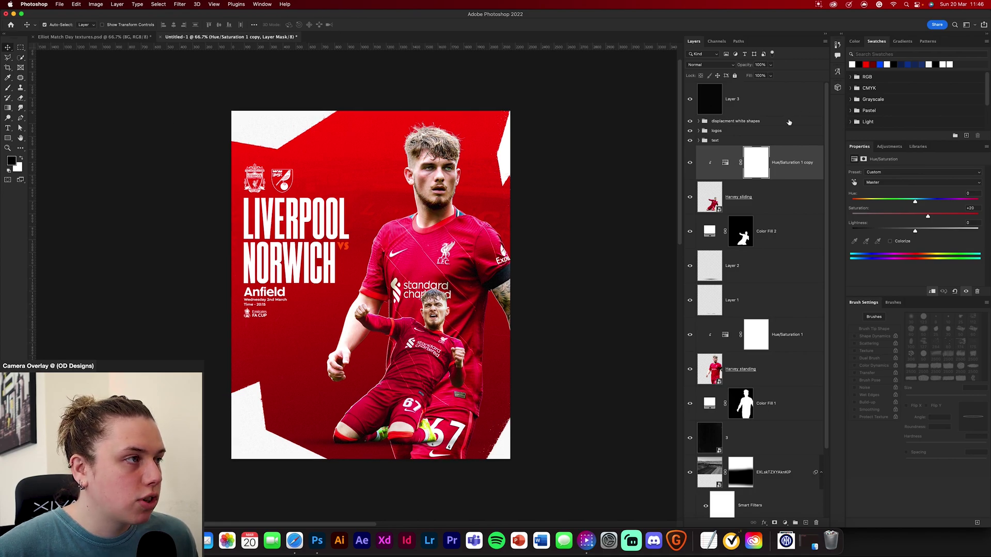
Stamp all visible layers into a new layer at the top of the stack and convert it to a smart object.
{"action": "left_click", "coordinate": [784, 99]}
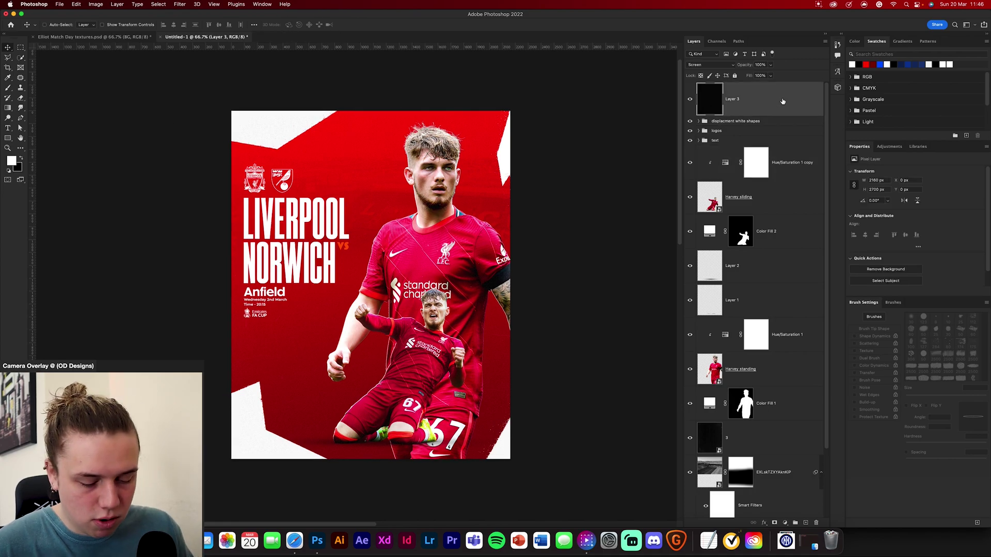
{"action": "key", "text": "super+alt+shift+e"}
{"action": "right_click", "coordinate": [780, 102]}
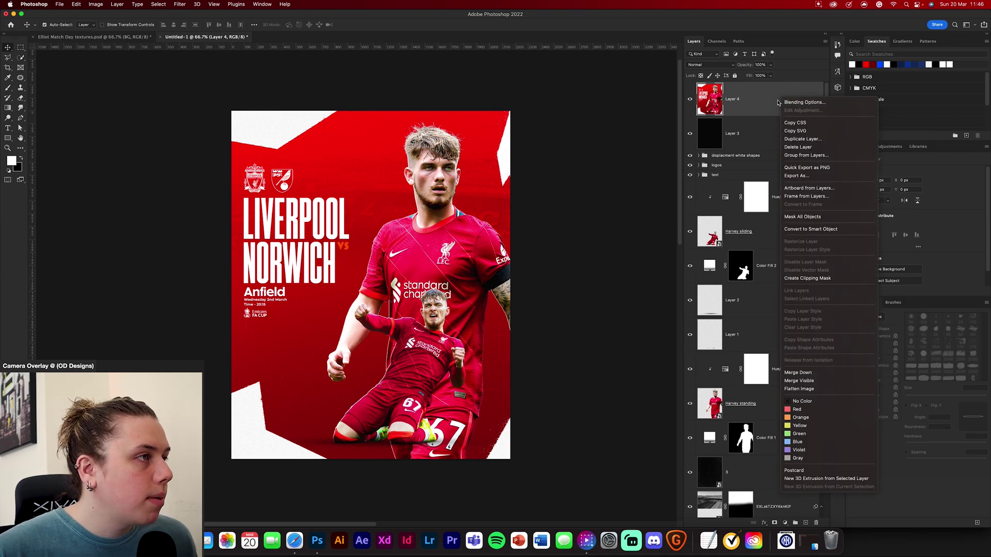
{"action": "left_click", "coordinate": [805, 217]}
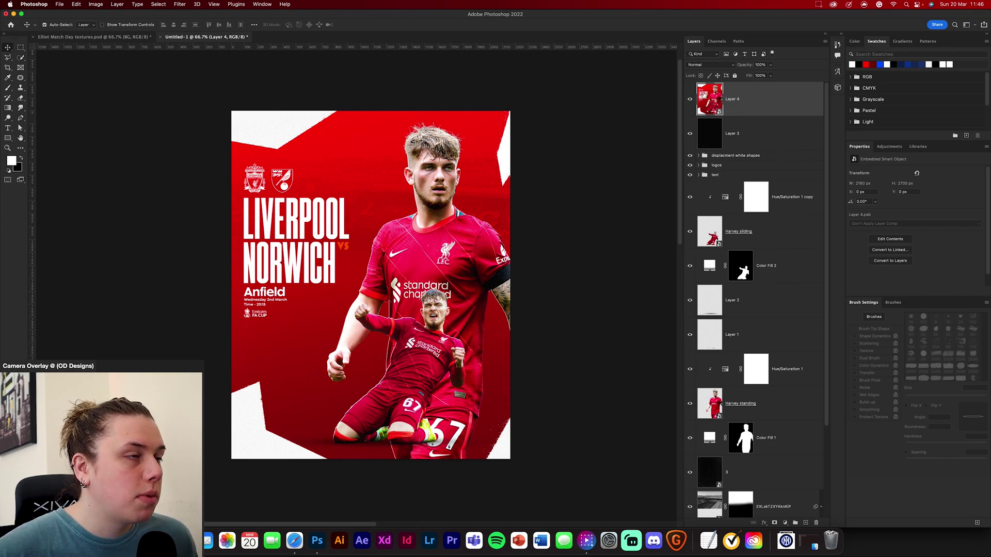
Open the Camera Raw Filter on the merged layer, set Contrast +29, Highlights +17 and Shadows -14, and adjust clarity and vibrance.
{"action": "left_click", "coordinate": [184, 5]}
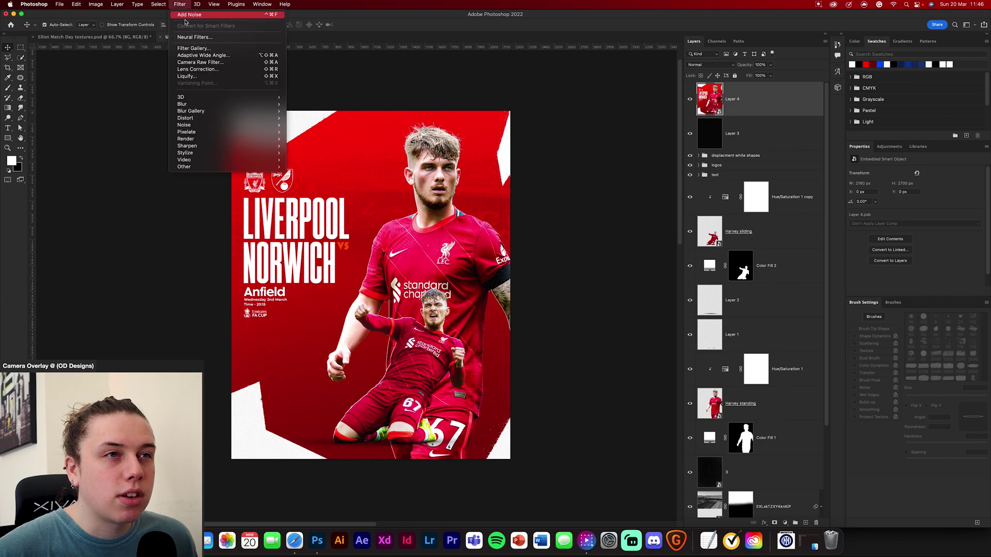
{"action": "left_click", "coordinate": [192, 69]}
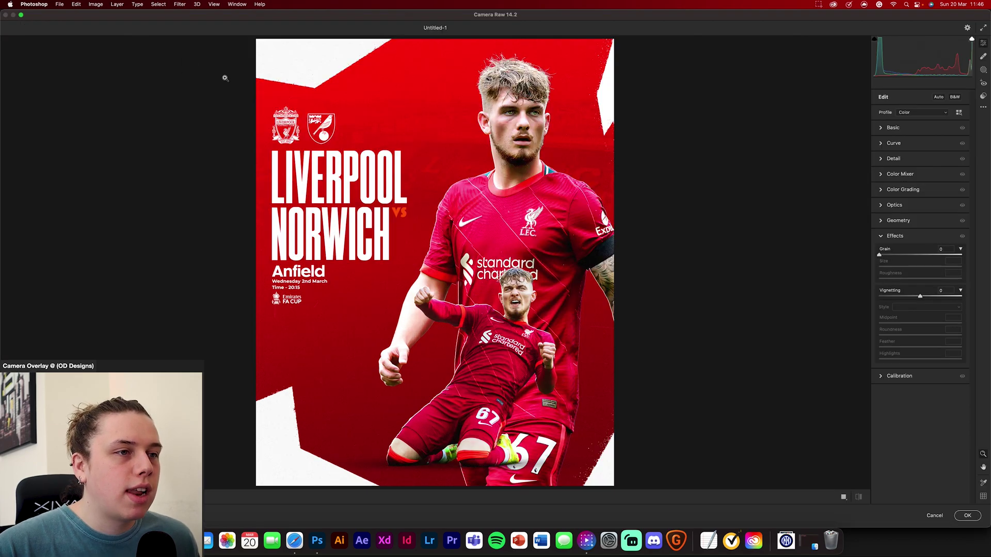
{"action": "left_click", "coordinate": [904, 129]}
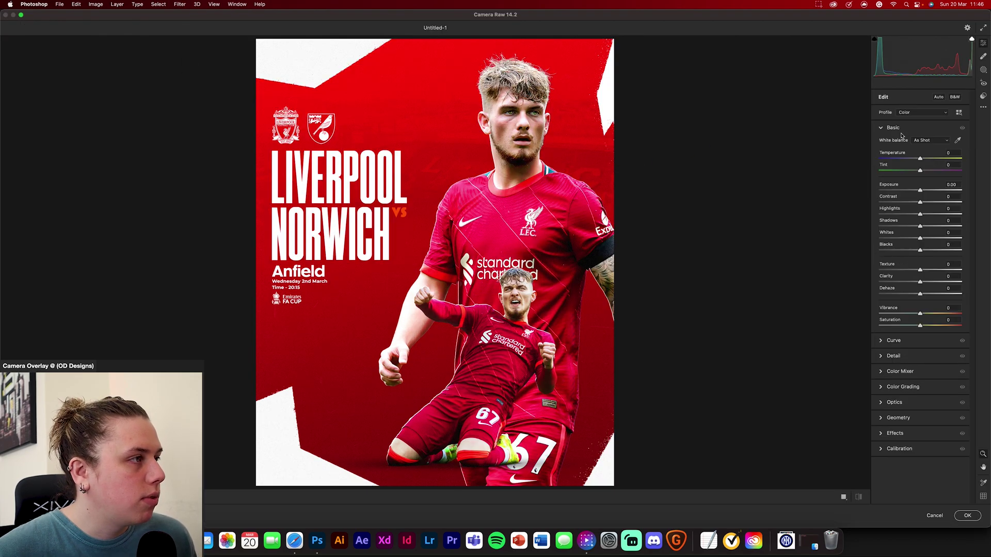
{"action": "left_click_drag", "start_coordinate": [919, 202], "coordinate": [914, 227]}
{"action": "scroll", "coordinate": [445, 433], "scroll_direction": "down", "scroll_amount": 3}
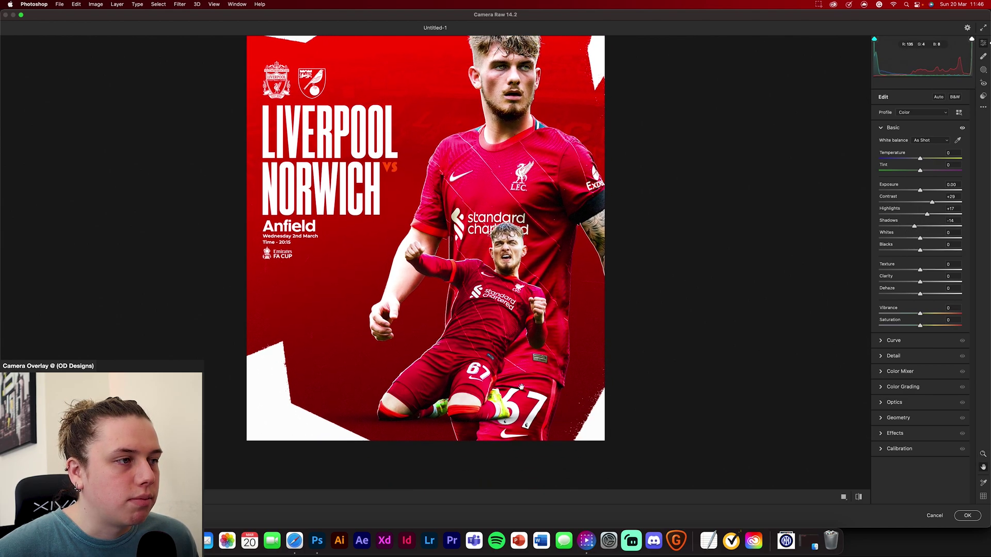
{"action": "scroll", "coordinate": [516, 402], "scroll_direction": "up", "scroll_amount": 2}
{"action": "left_click_drag", "start_coordinate": [920, 281], "coordinate": [922, 317]}
Shape the point curve with a shadow point near the dark end and a highlight point at input 234, output 240.
{"action": "left_click", "coordinate": [893, 340]}
{"action": "left_click_drag", "start_coordinate": [957, 173], "coordinate": [957, 170]}
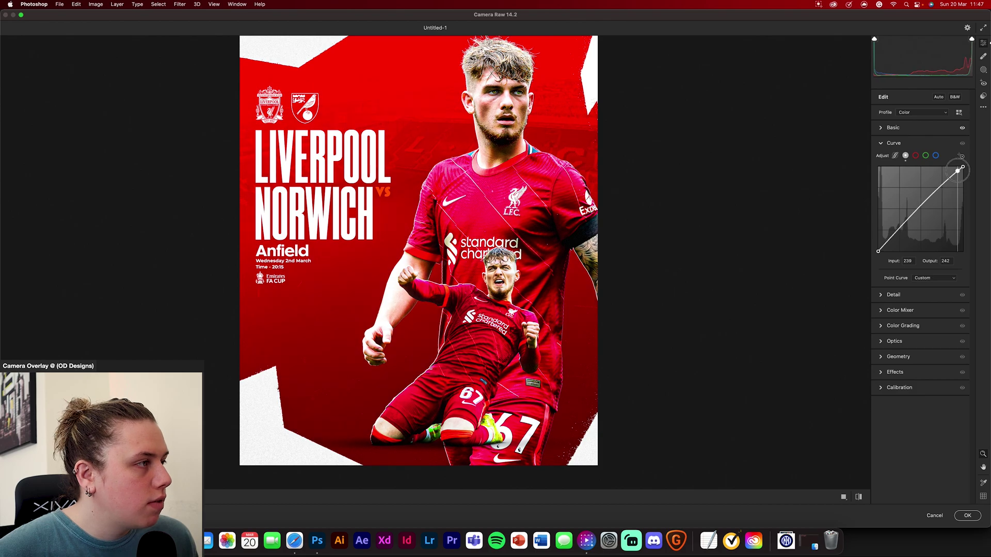
{"action": "left_click_drag", "start_coordinate": [887, 242], "coordinate": [887, 239]}
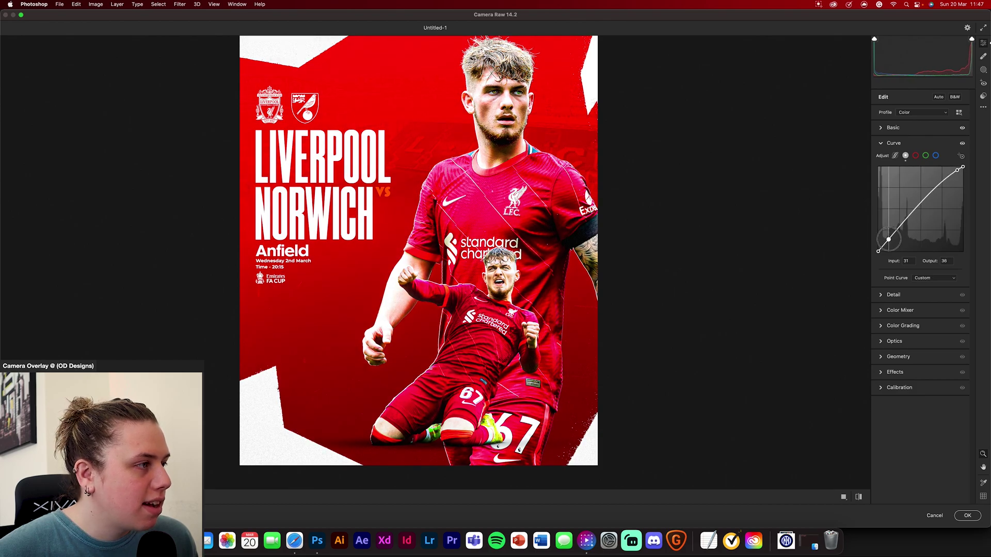
{"action": "left_click_drag", "start_coordinate": [957, 169], "coordinate": [957, 171]}
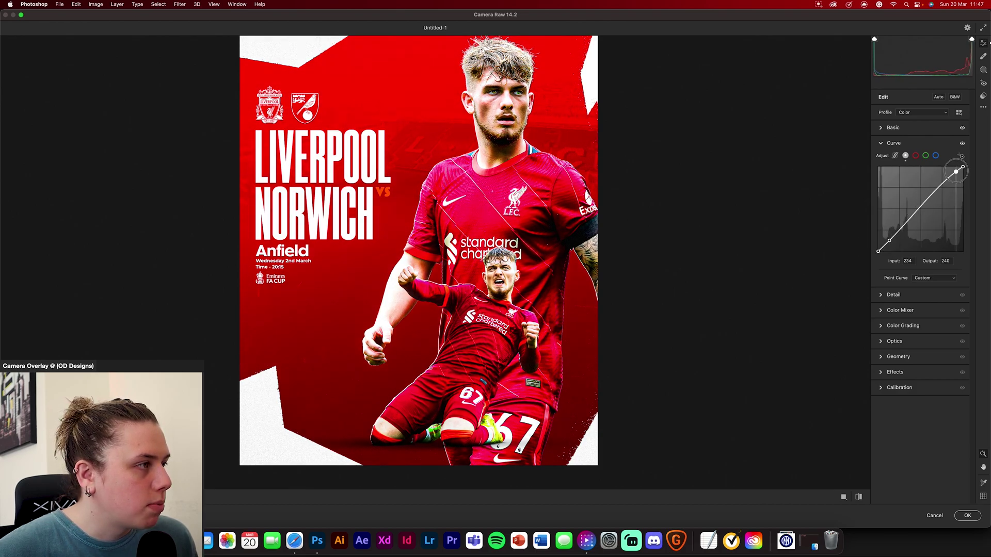
Set Sharpening to 40, Noise Reduction to 13 and Color Noise Reduction to 14, and shift the Reds hue to -4.
{"action": "left_click", "coordinate": [893, 295]}
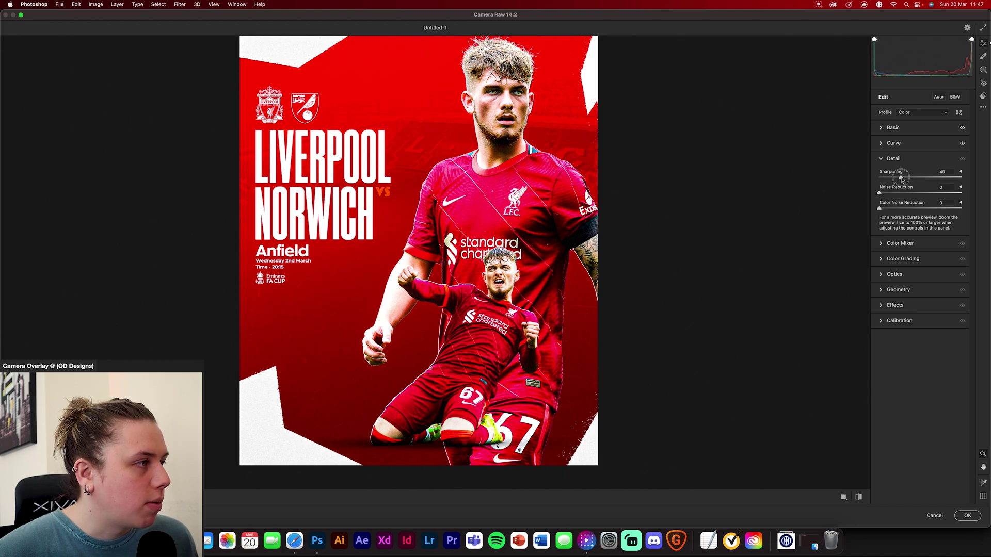
{"action": "scroll", "coordinate": [697, 248], "scroll_direction": "up", "scroll_amount": 2}
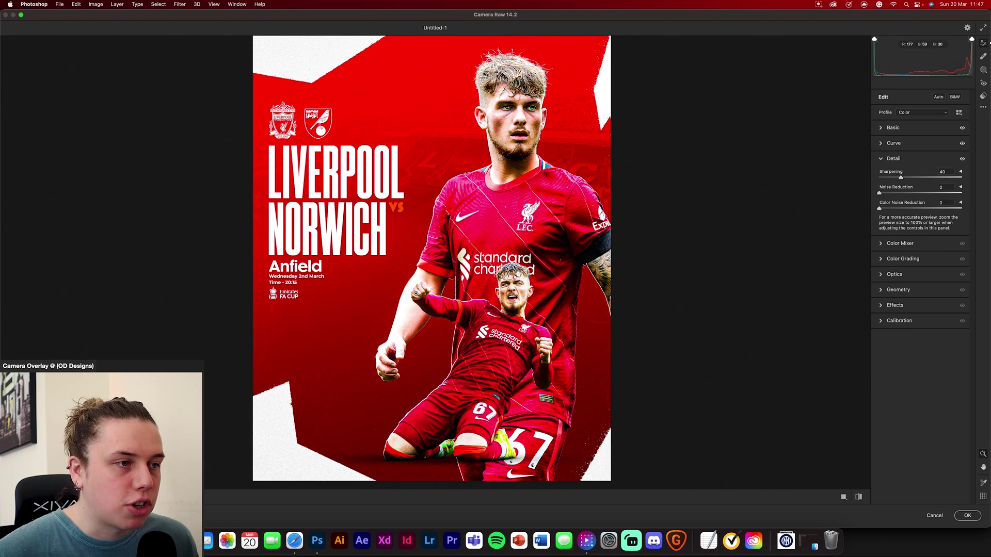
{"action": "scroll", "coordinate": [681, 356], "scroll_direction": "up", "scroll_amount": 2}
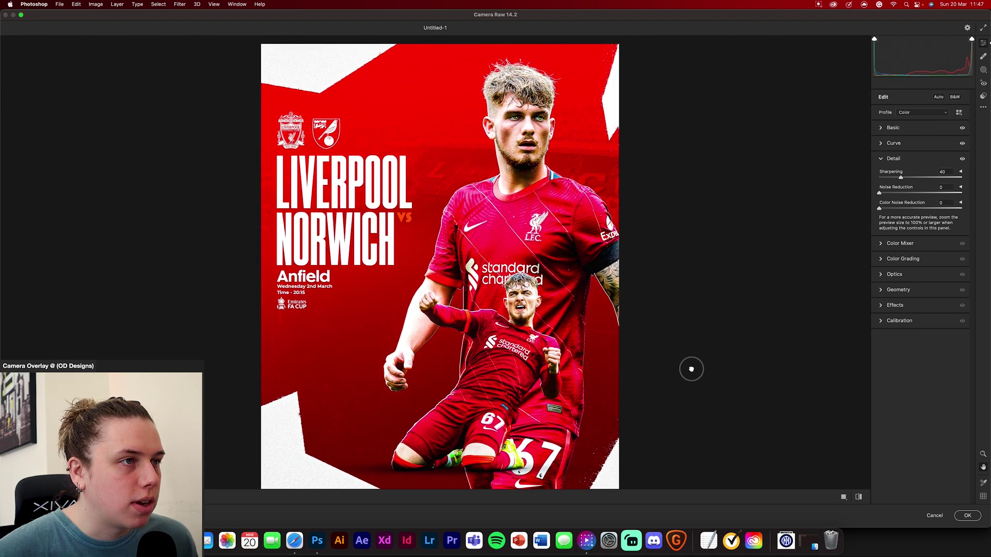
{"action": "left_click", "coordinate": [891, 193]}
{"action": "left_click", "coordinate": [890, 208]}
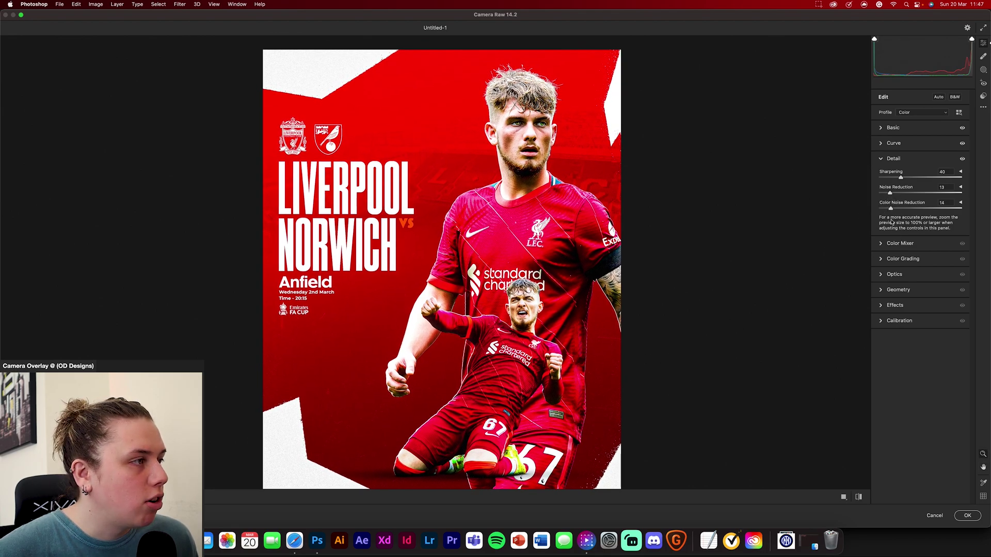
{"action": "left_click", "coordinate": [884, 241]}
{"action": "left_click_drag", "start_coordinate": [920, 219], "coordinate": [918, 222]}
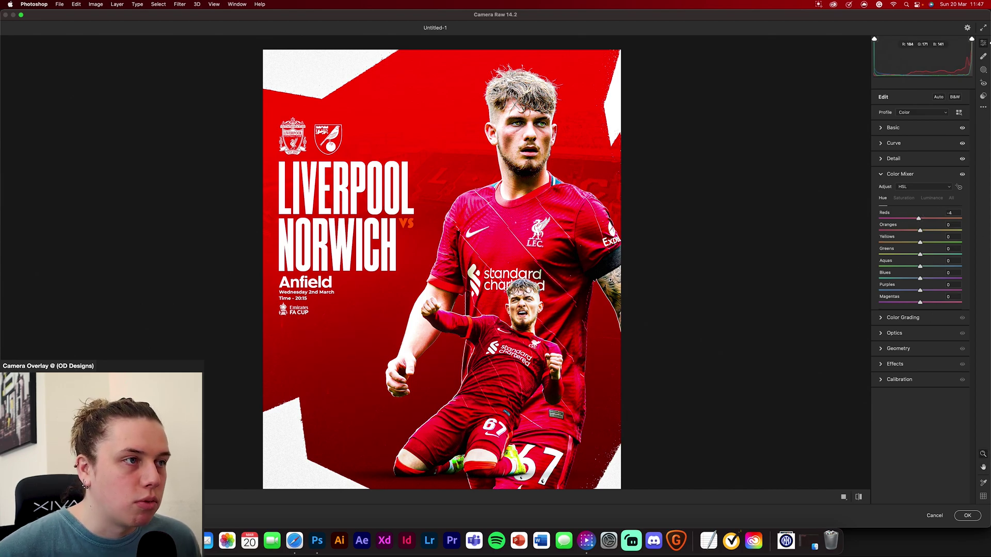
Set Grain to 30 and Vignetting to -10, and apply the Camera Raw Filter to the merged layer.
{"action": "left_click", "coordinate": [896, 364]}
{"action": "left_click", "coordinate": [898, 255]}
{"action": "left_click_drag", "start_coordinate": [898, 255], "coordinate": [904, 256]}
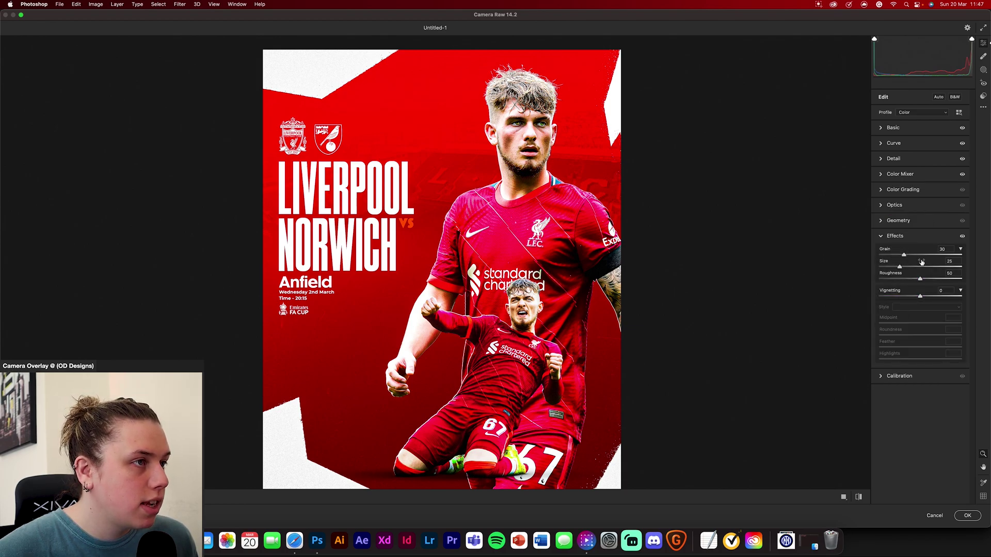
{"action": "left_click_drag", "start_coordinate": [921, 295], "coordinate": [917, 296]}
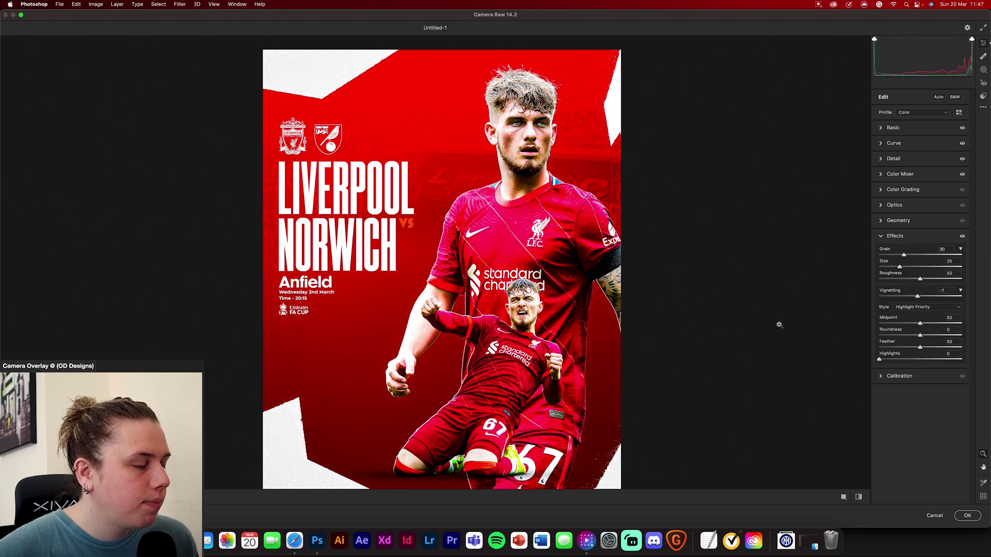
{"action": "left_click", "coordinate": [918, 297]}
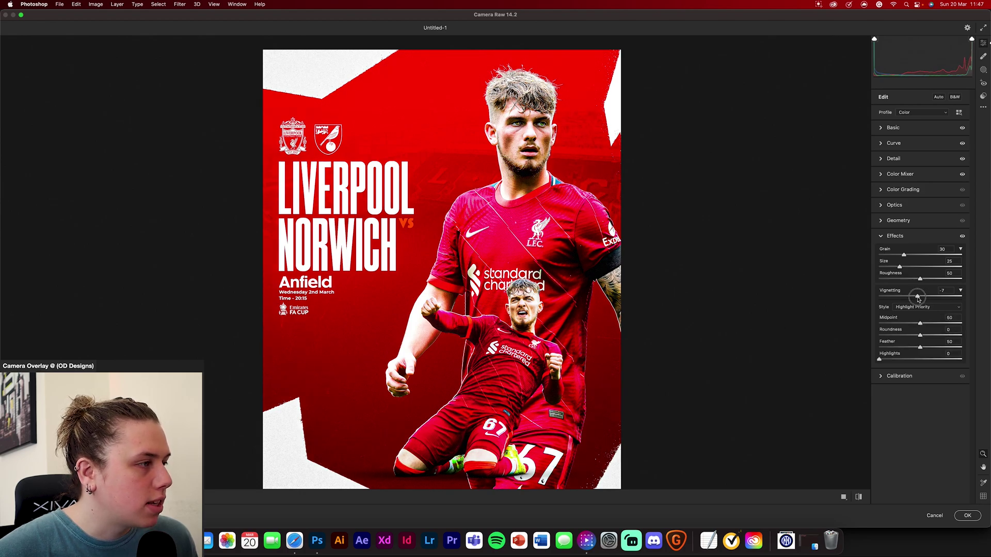
{"action": "left_click_drag", "start_coordinate": [917, 299], "coordinate": [916, 299]}
{"action": "left_click", "coordinate": [660, 290], "text": "alt"}
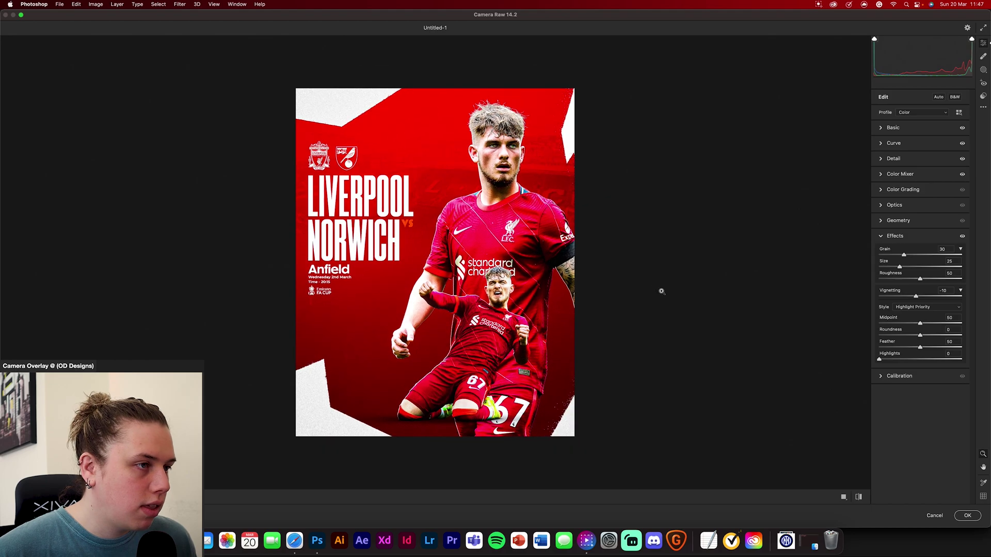
{"action": "left_click", "coordinate": [967, 515]}
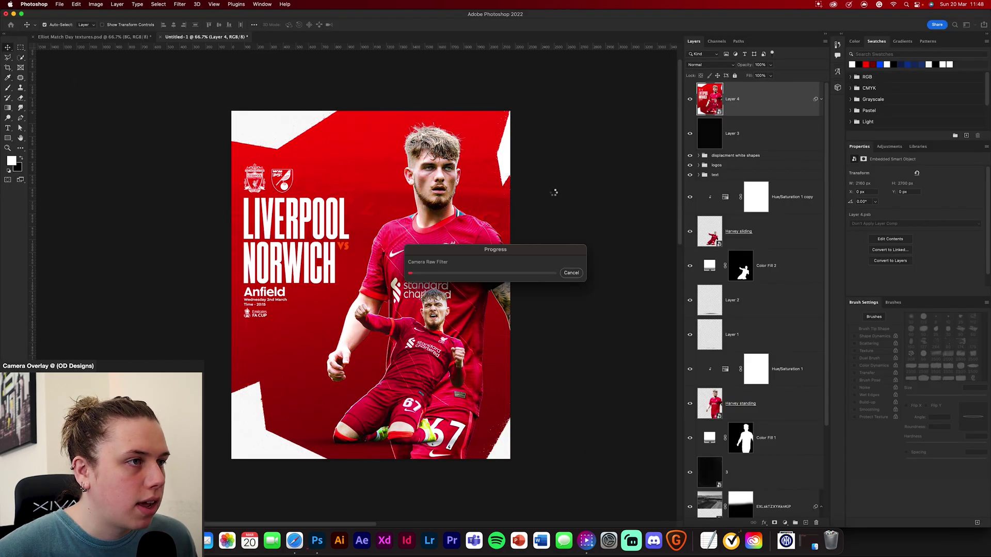